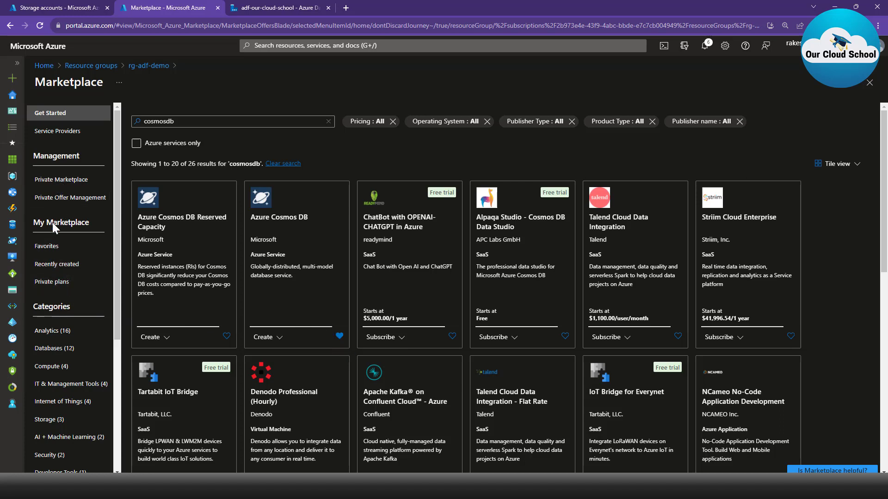
Start creating an Azure Cosmos DB account from the marketplace offer, choosing the Azure Cosmos DB for NoSQL API.
click(295, 285)
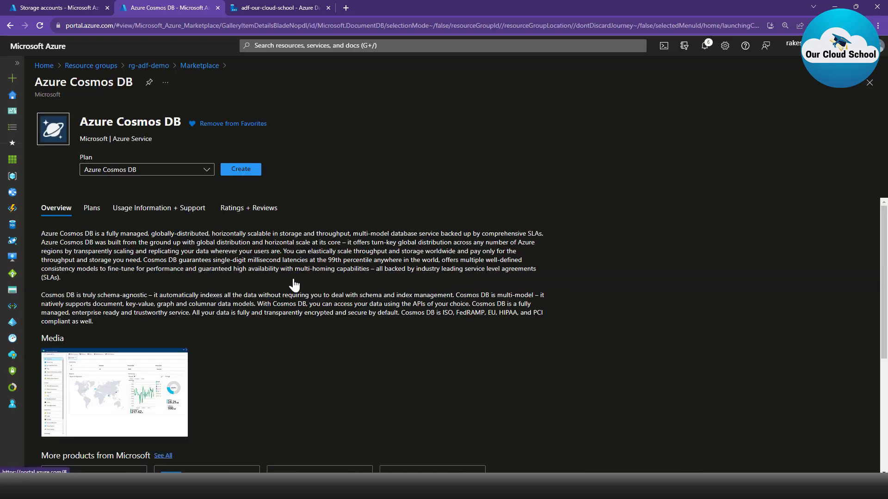
click(239, 187)
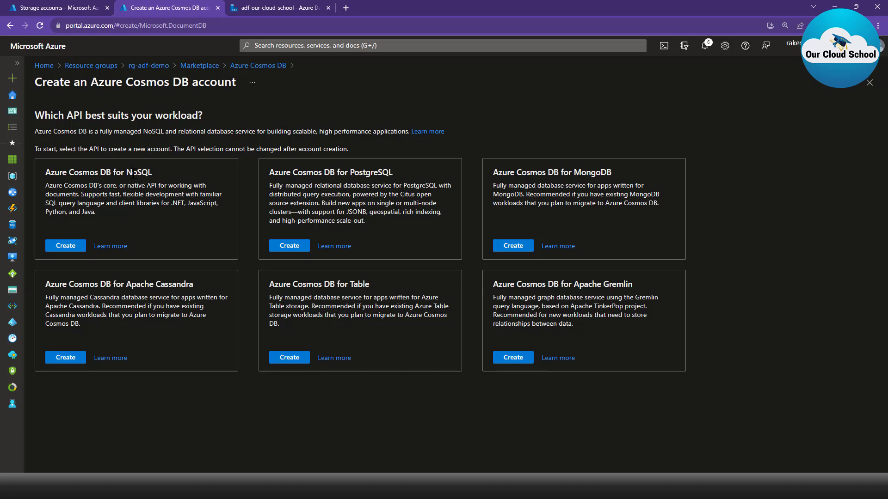
click(71, 247)
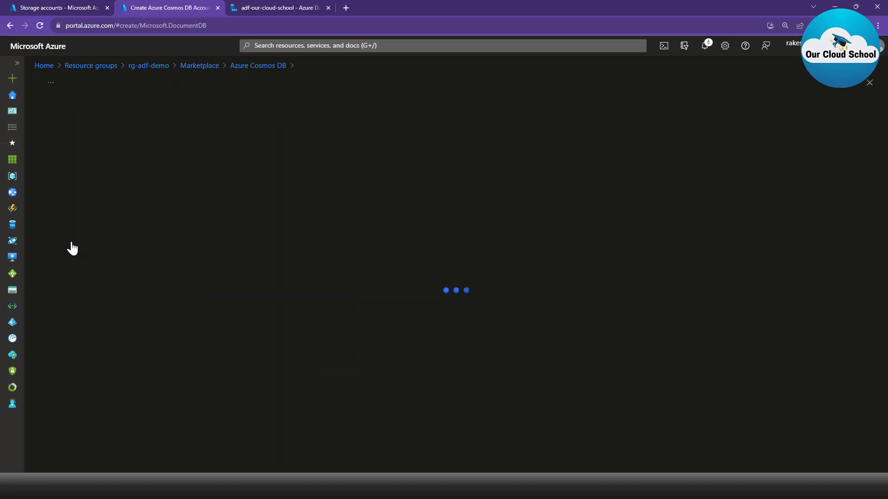
Name the Cosmos DB account cos-ocs-demo-02.
click(199, 269)
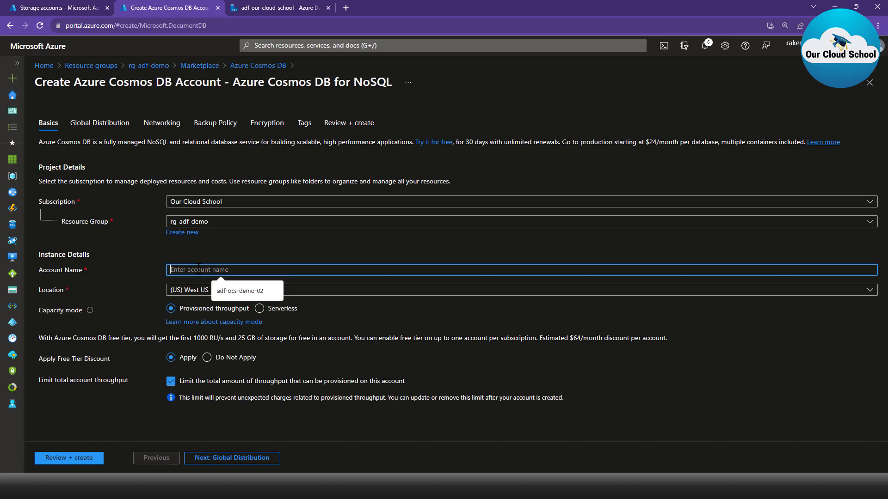
text(ocs)
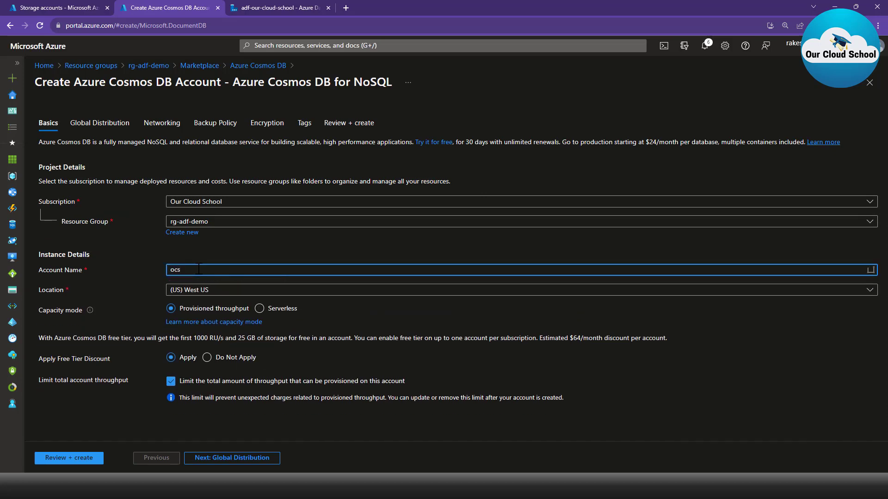
text(cos-)
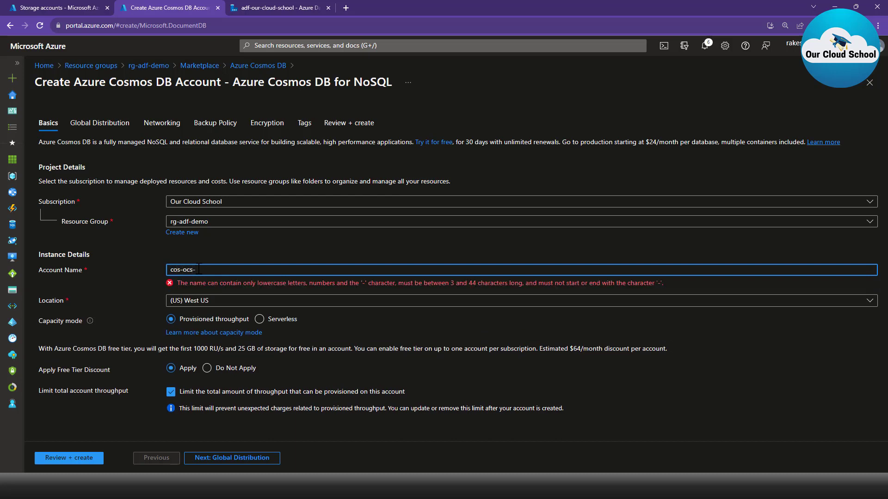
text(dem)
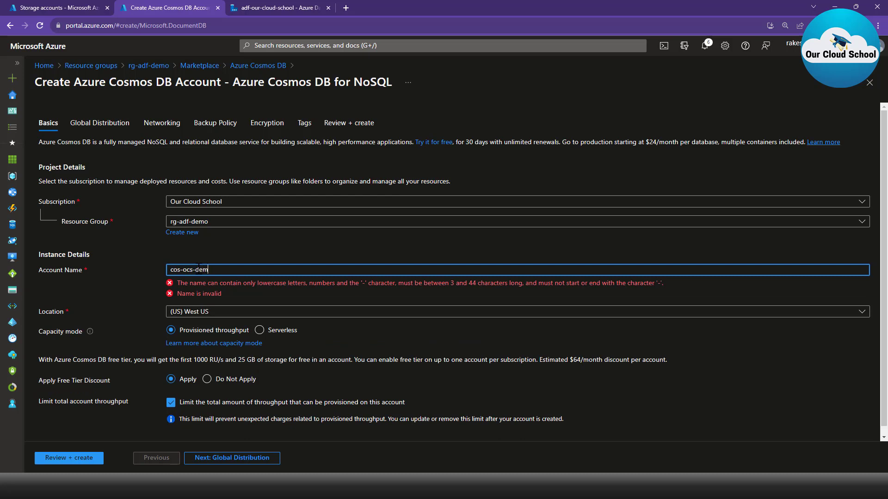
text(o-02)
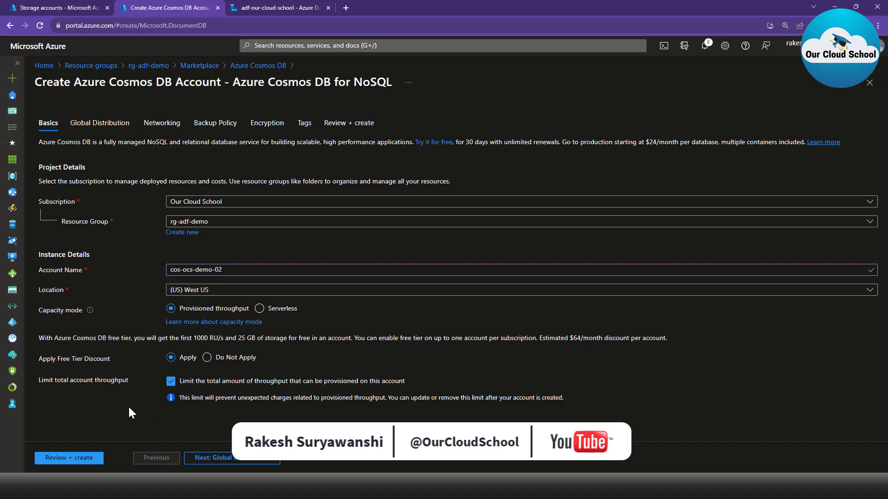
Keep the default global distribution and networking settings and proceed to the account's backup policy.
click(212, 459)
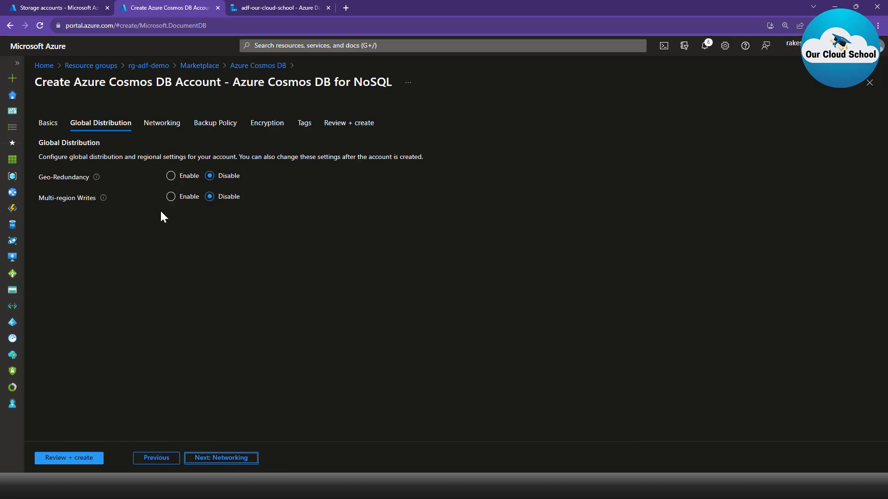
click(225, 462)
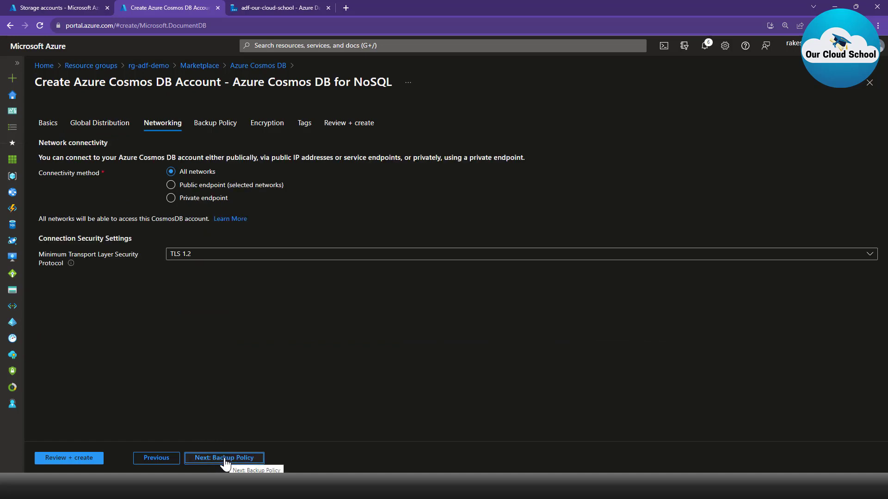
click(226, 460)
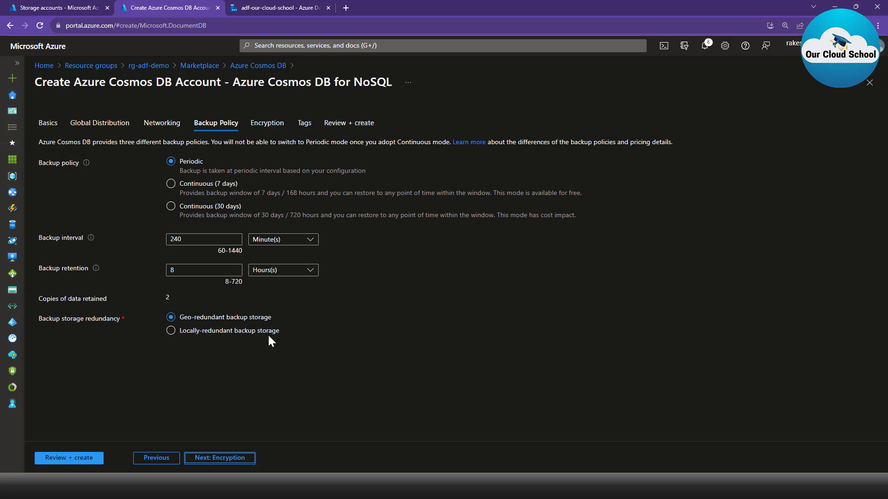
Configure the periodic backup with a 24-hour interval, 8-day retention and locally-redundant backup storage.
click(211, 240)
click(265, 241)
click(277, 270)
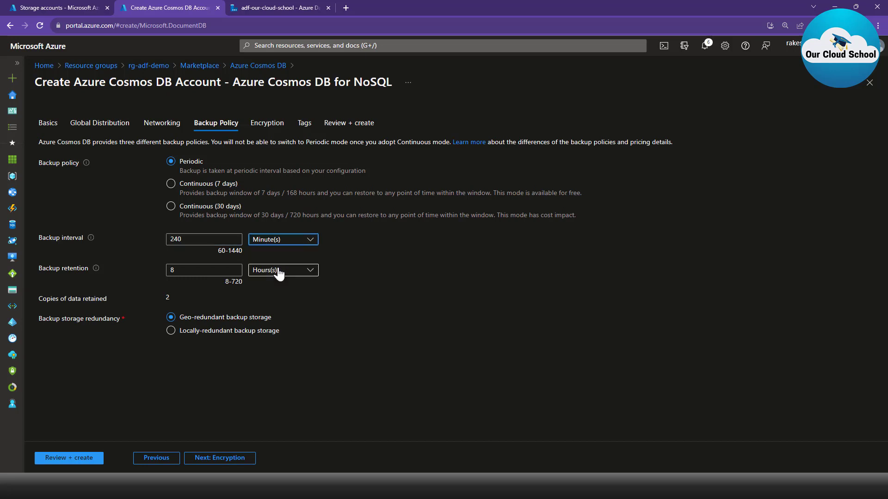
click(193, 241)
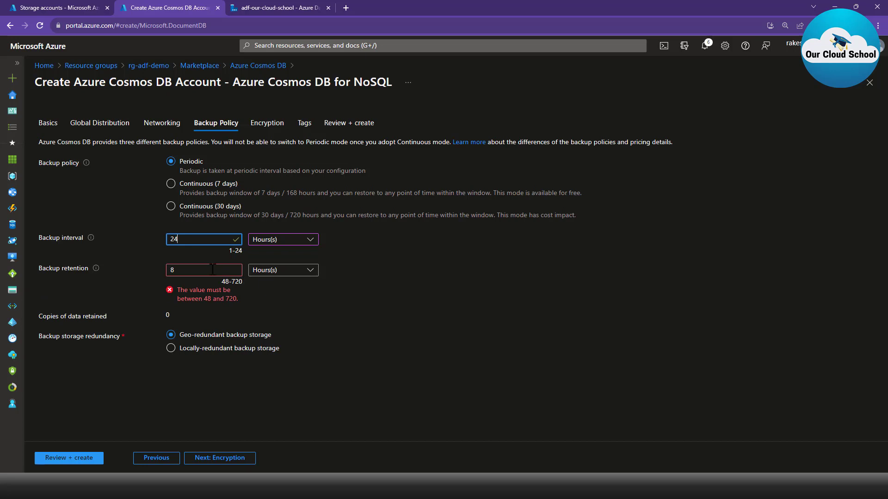
click(288, 274)
click(268, 299)
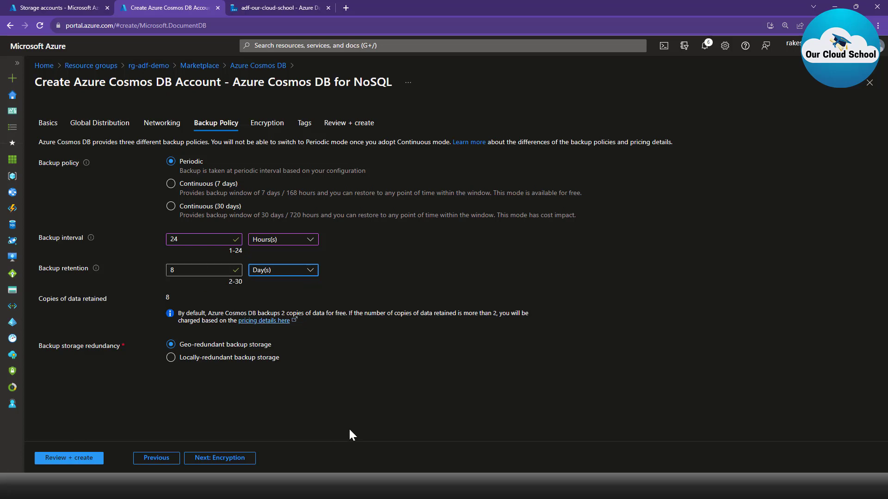
click(179, 359)
Keep the service-managed encryption key, review the account settings and create the Cosmos DB account.
click(218, 459)
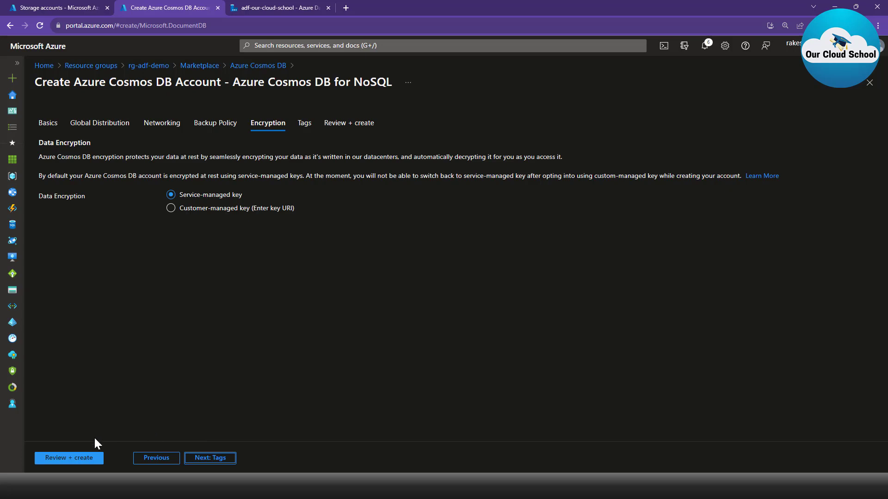
click(84, 462)
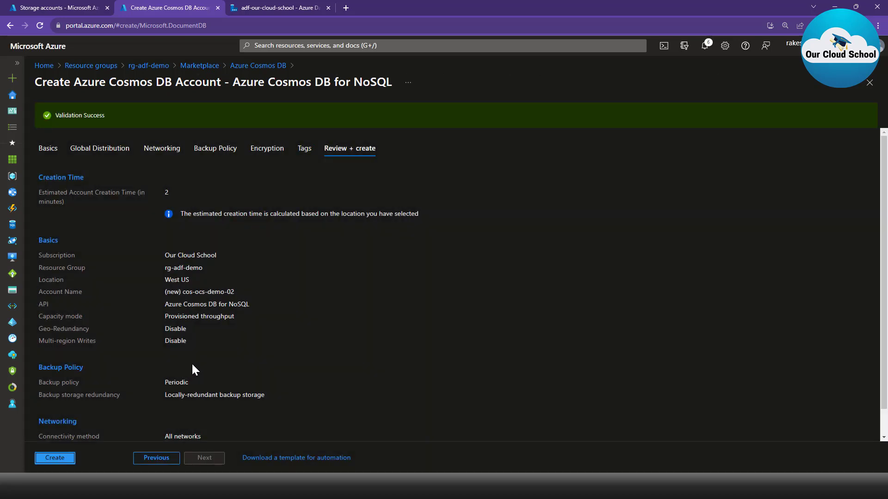
scroll(192, 365, down, 1)
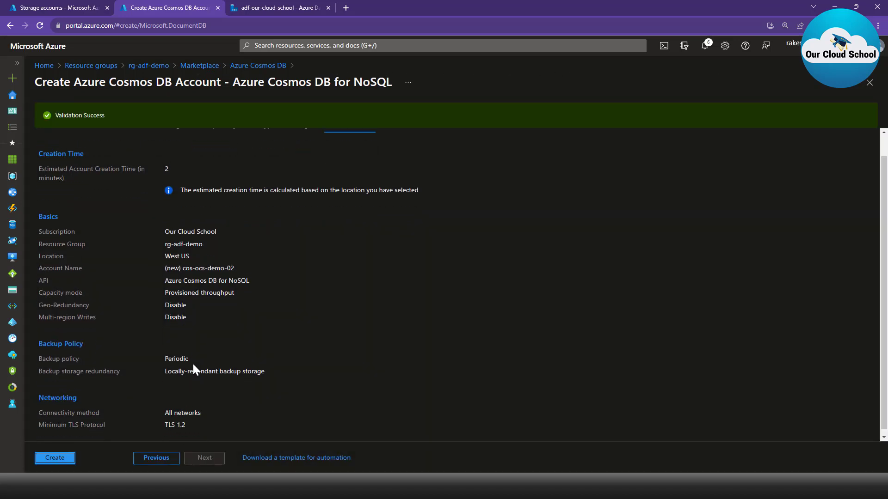
click(56, 458)
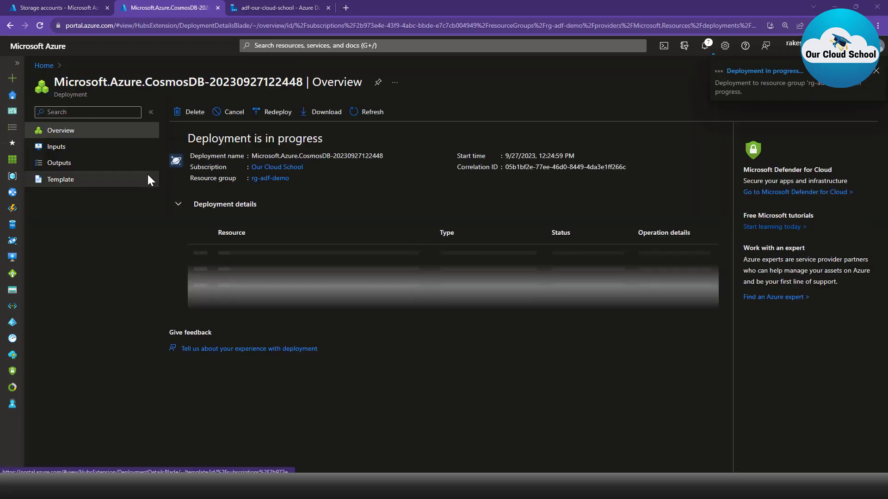
Switch to the storage accounts page and open input-container in the sttfstoragelocation account.
click(48, 7)
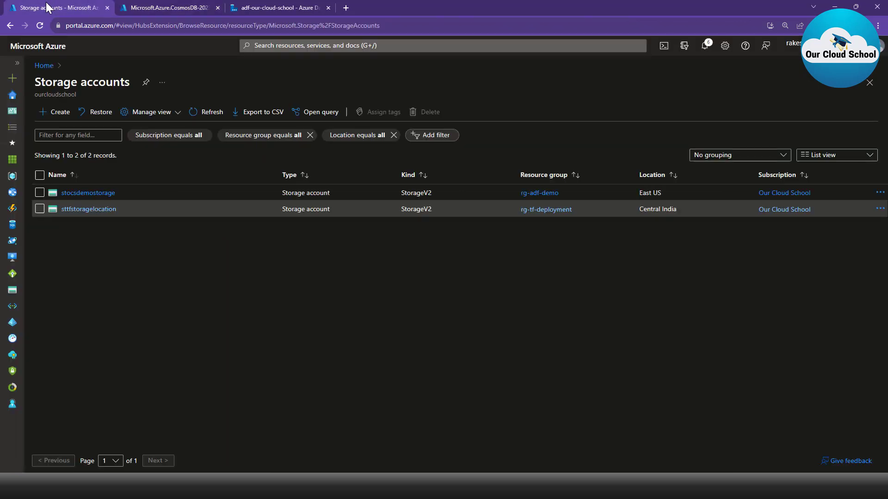
click(80, 209)
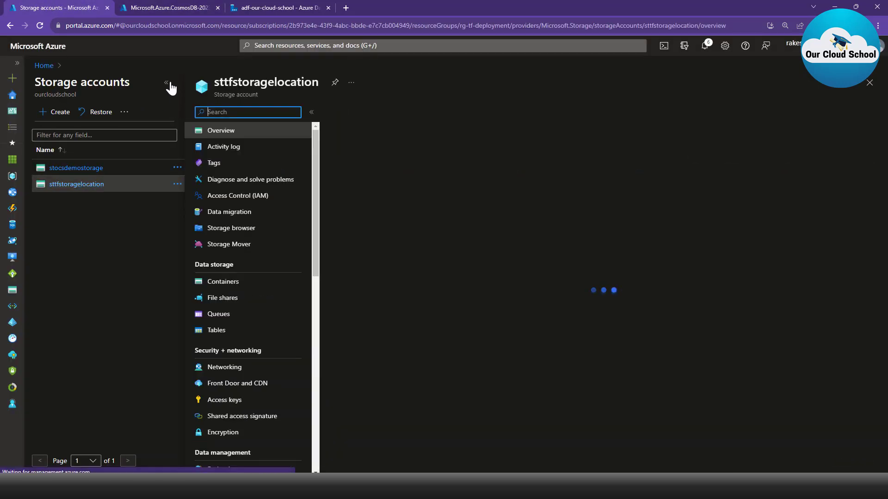
click(167, 83)
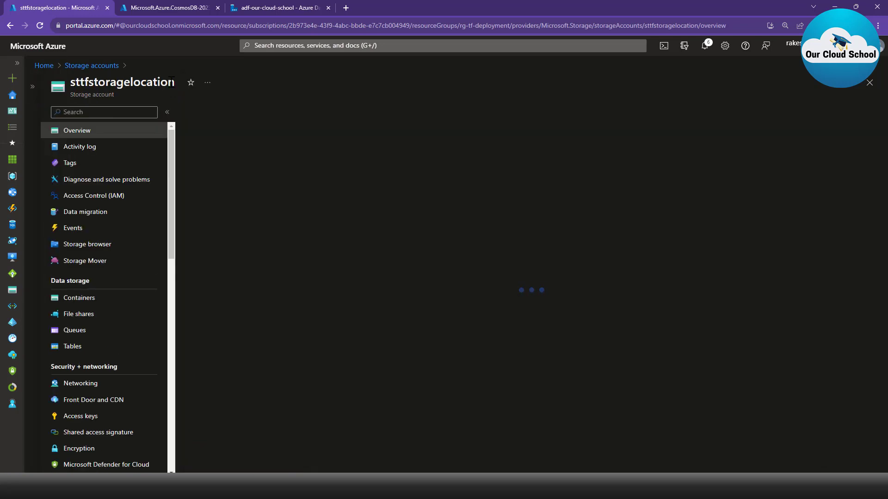
click(112, 301)
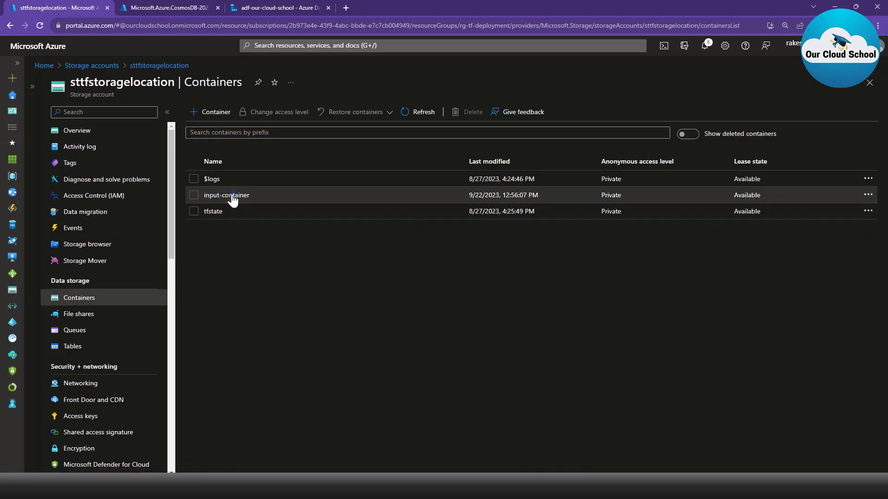
click(224, 195)
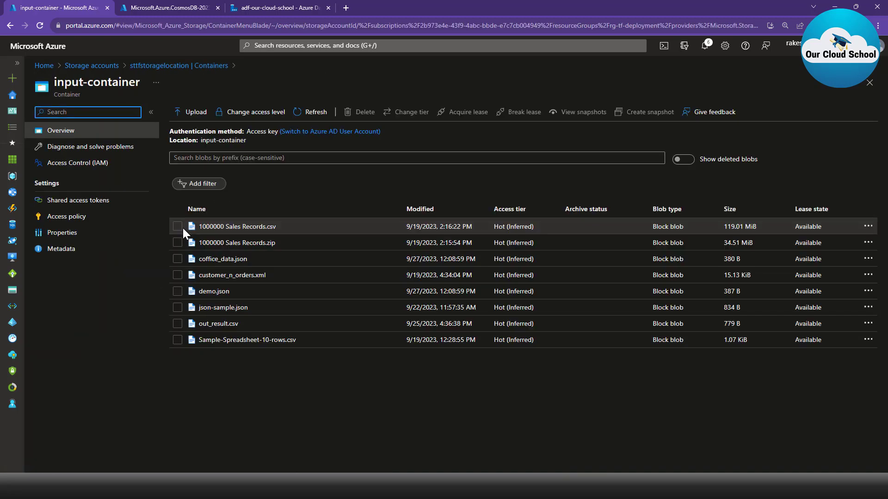
click(178, 292)
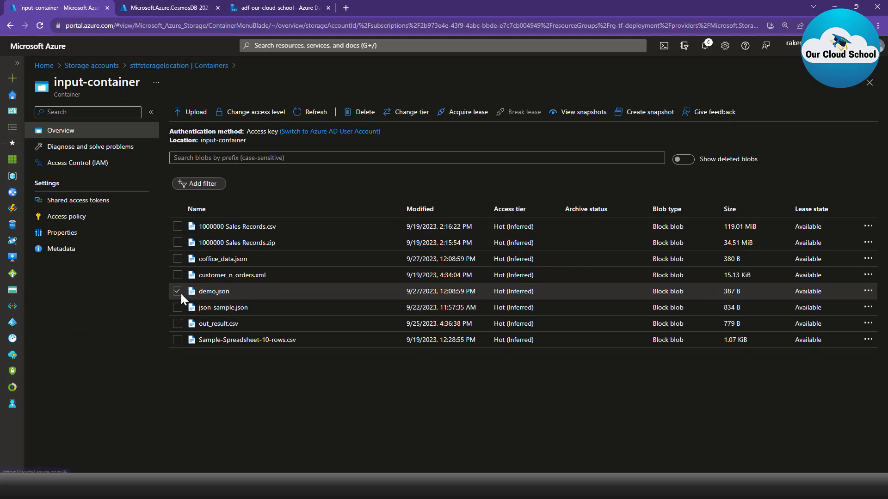
click(178, 260)
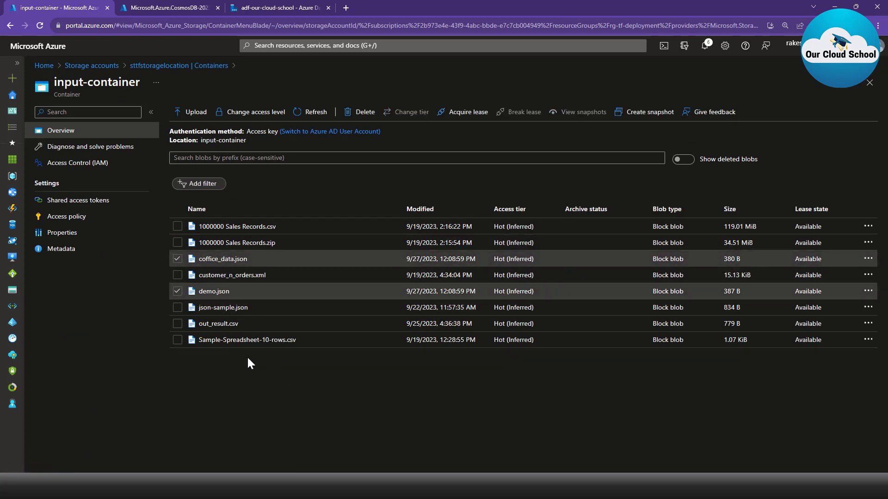
click(205, 308)
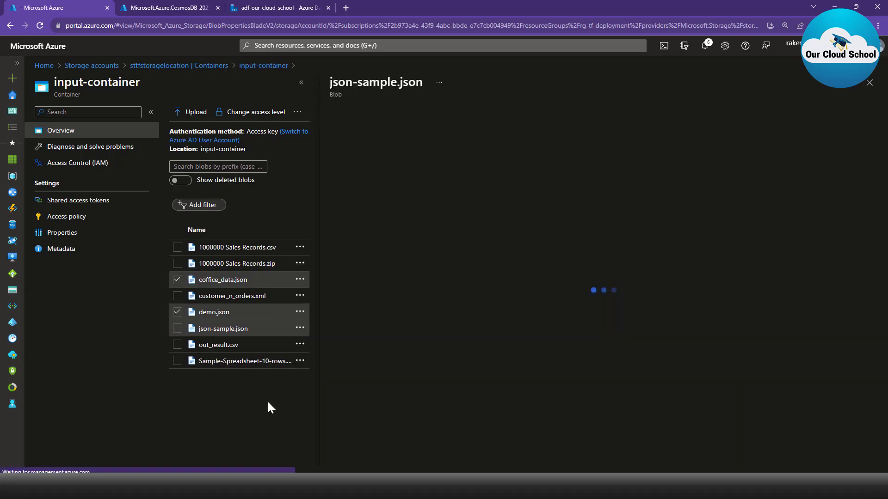
click(869, 86)
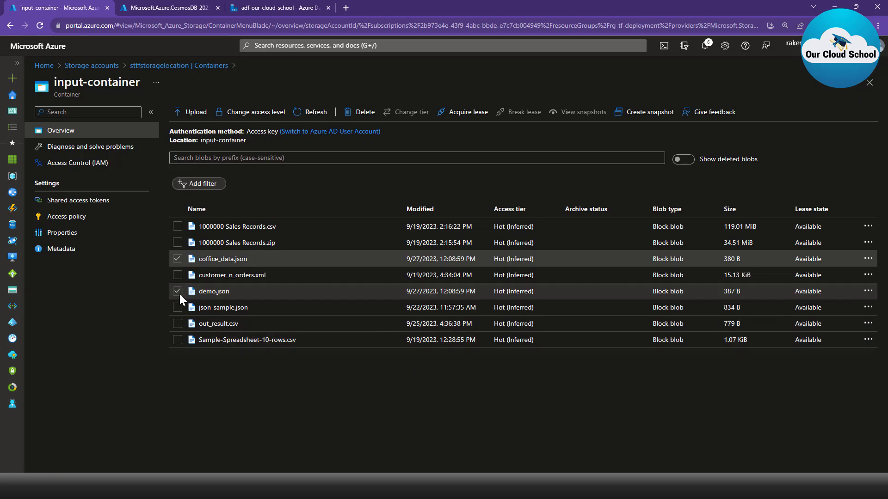
Upload file_01.json from the Downloads folder to input-container.
click(194, 114)
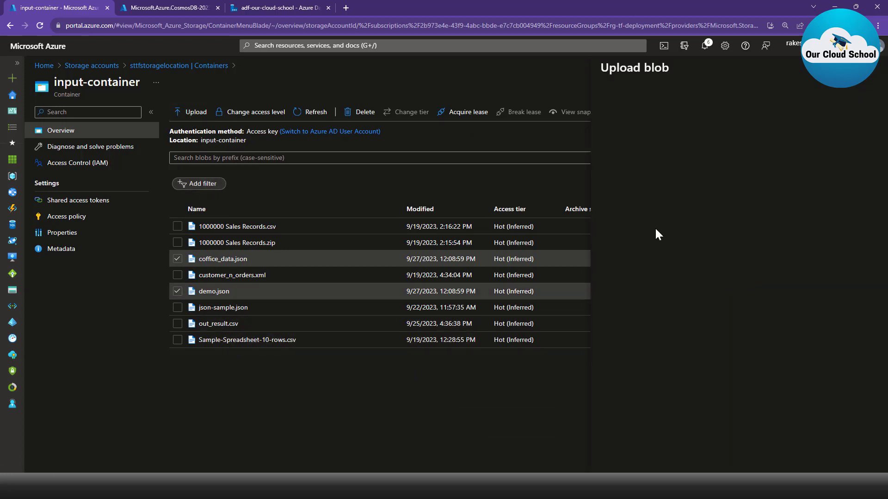
click(743, 168)
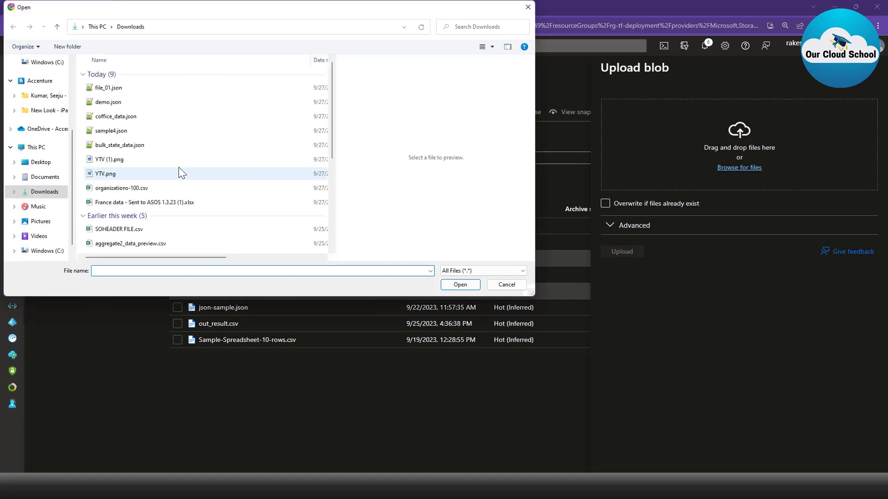
click(109, 93)
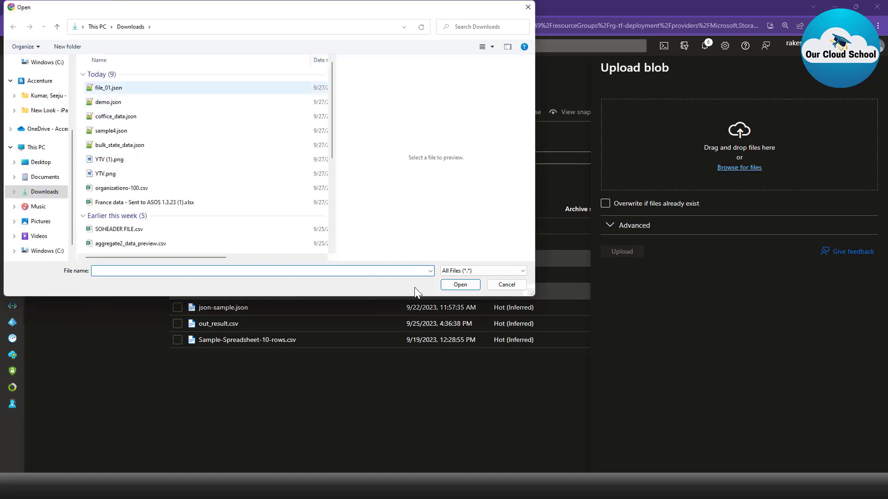
click(469, 286)
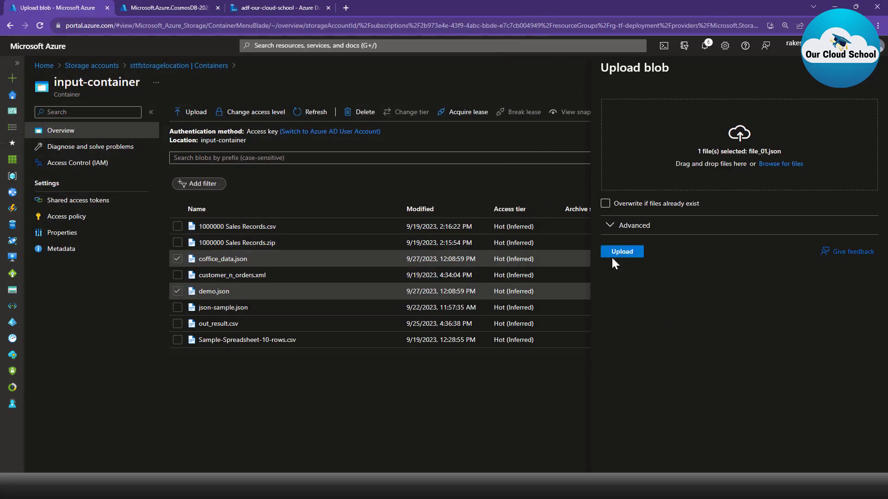
click(622, 252)
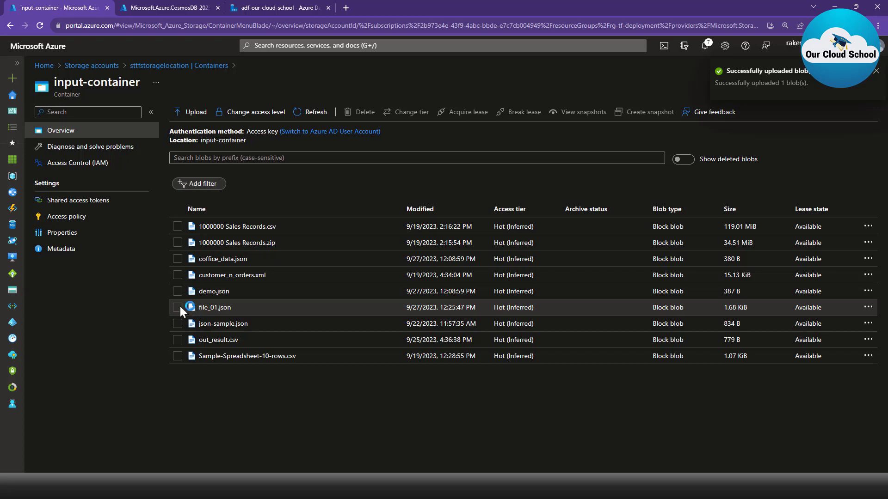
Open the contents of the file_01.json blob and examine its JSON structure.
click(214, 308)
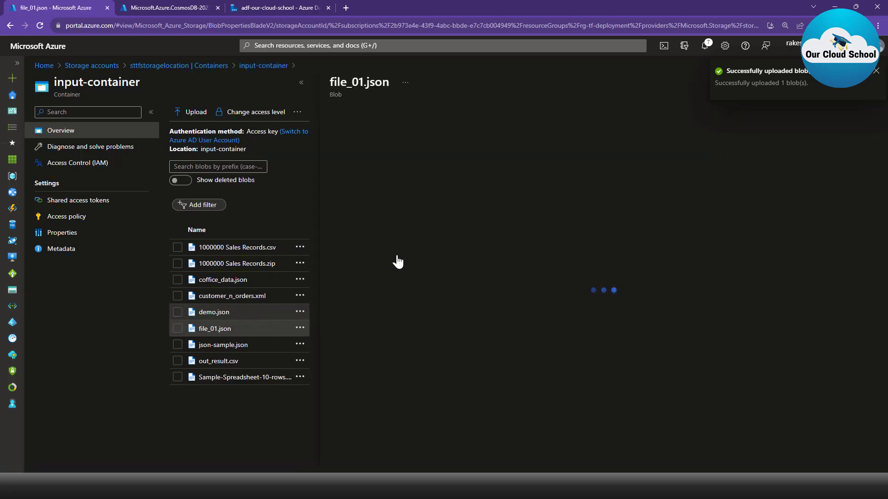
click(468, 141)
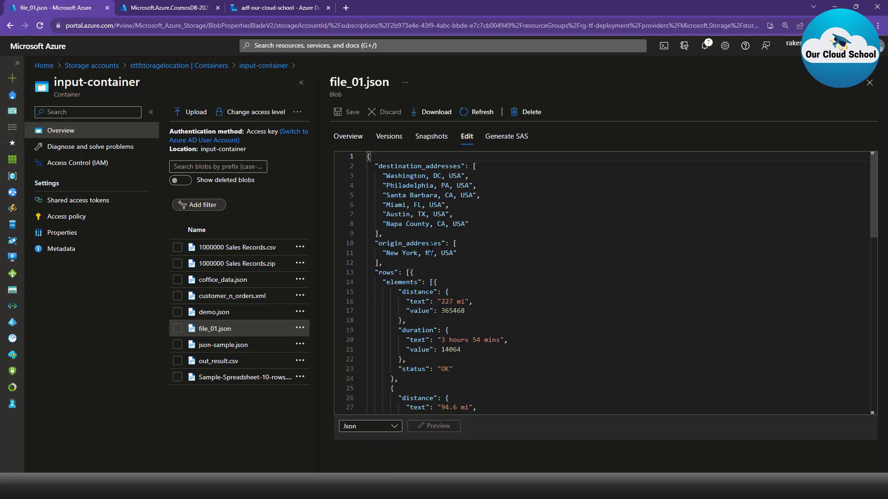
scroll(435, 254, down, 3)
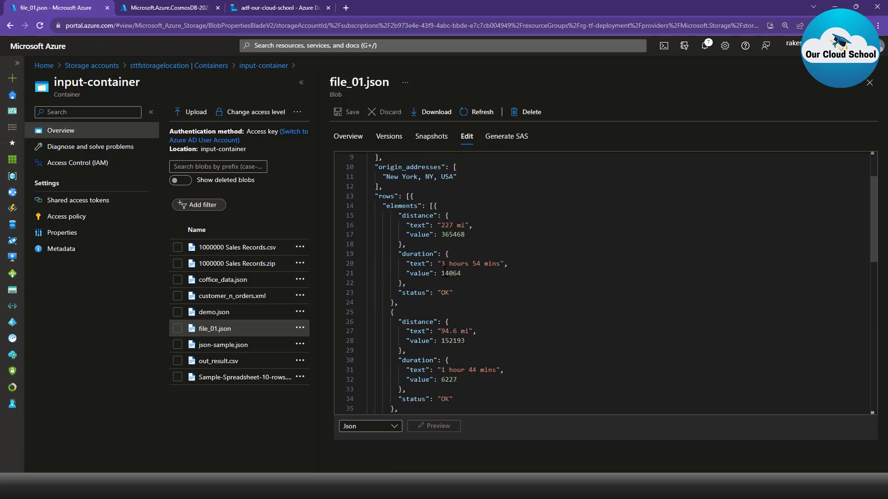
Examine the rest of file_01.json, and open the contents of the demo.json and coffice_data.json blobs for comparison.
scroll(444, 270, down, 10)
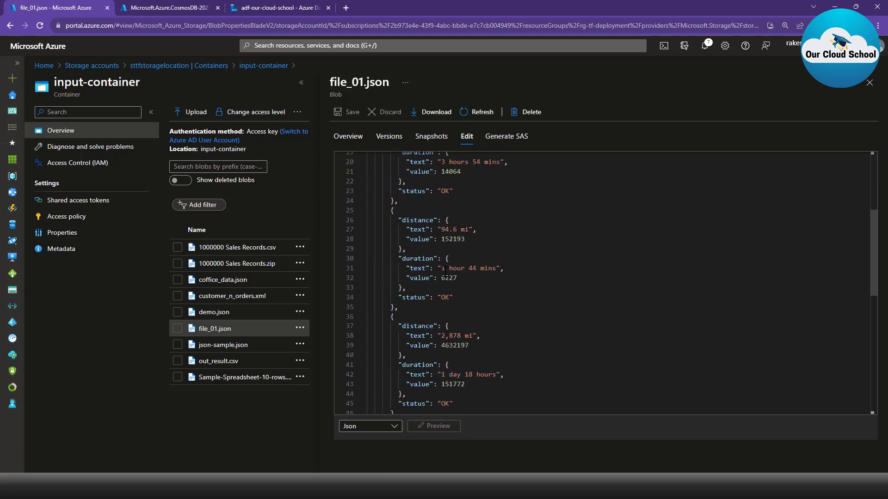
click(222, 315)
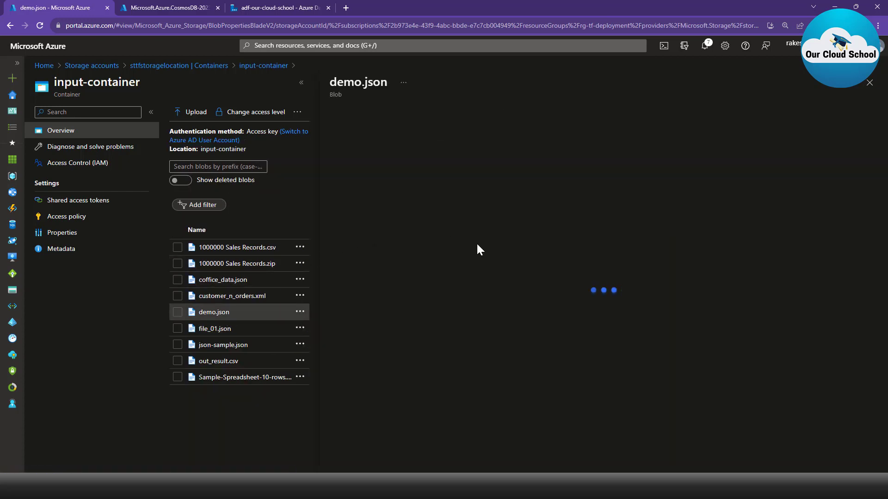
click(467, 139)
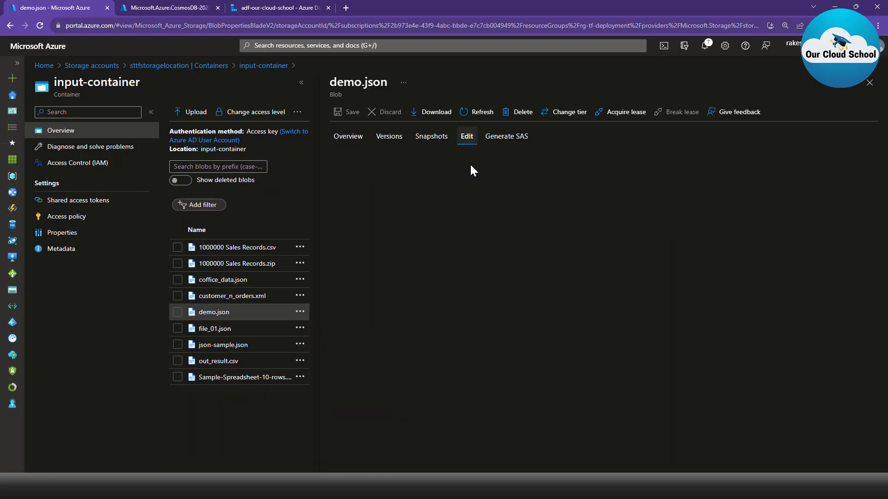
click(216, 283)
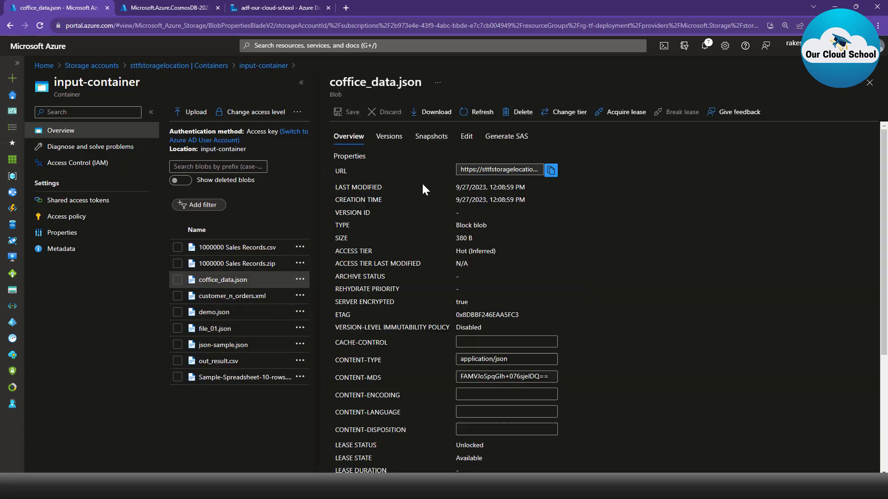
click(467, 136)
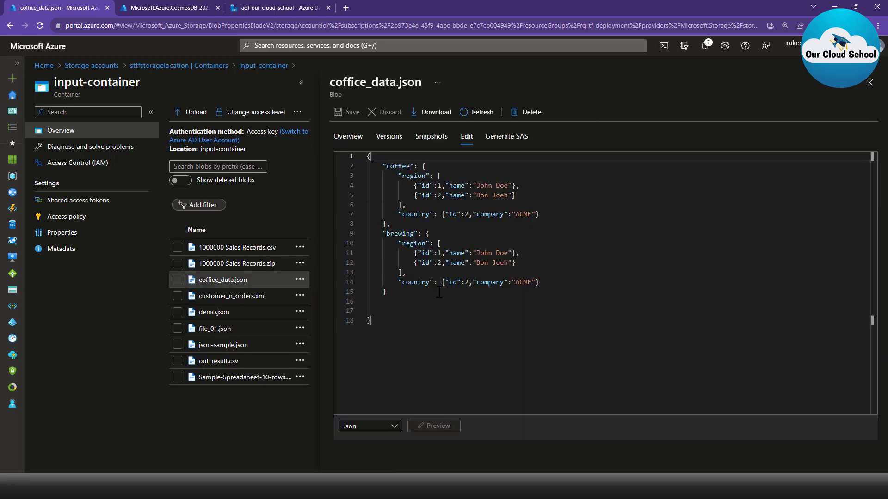
click(439, 292)
click(401, 186)
Switch to the Cosmos DB deployment page, refresh its status and open the deployed cos-ocs-demo-02 account.
click(184, 8)
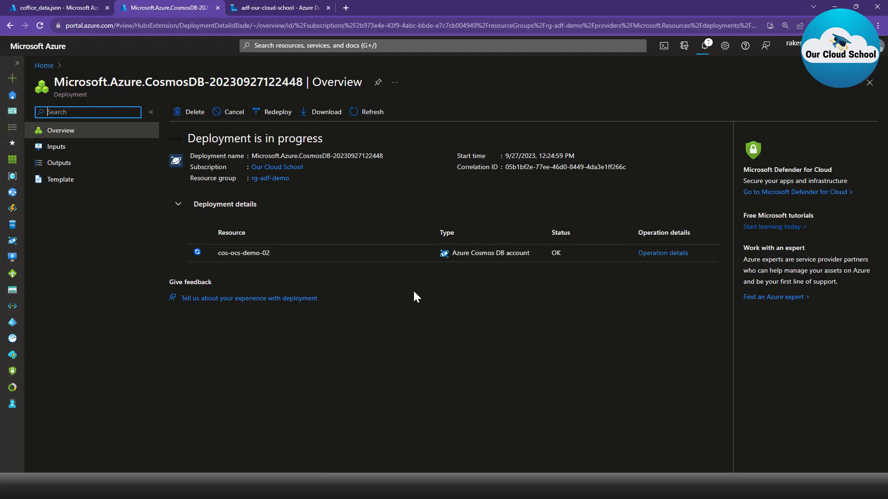
click(362, 116)
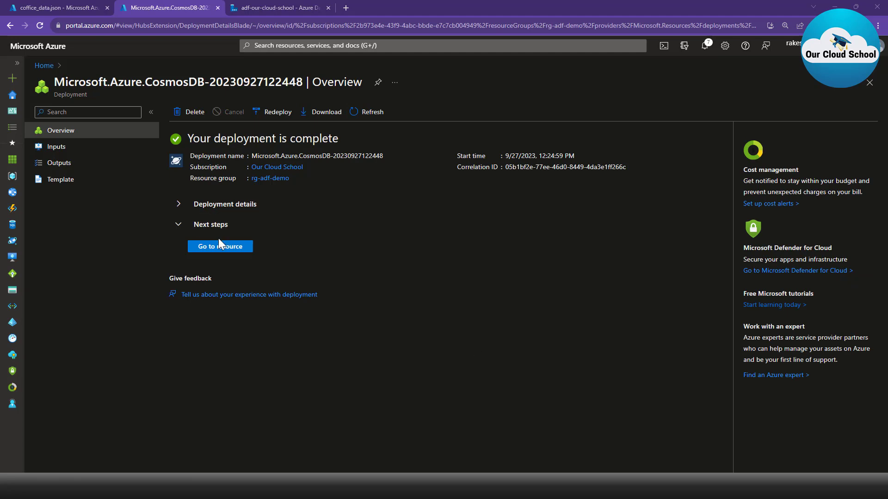
click(220, 248)
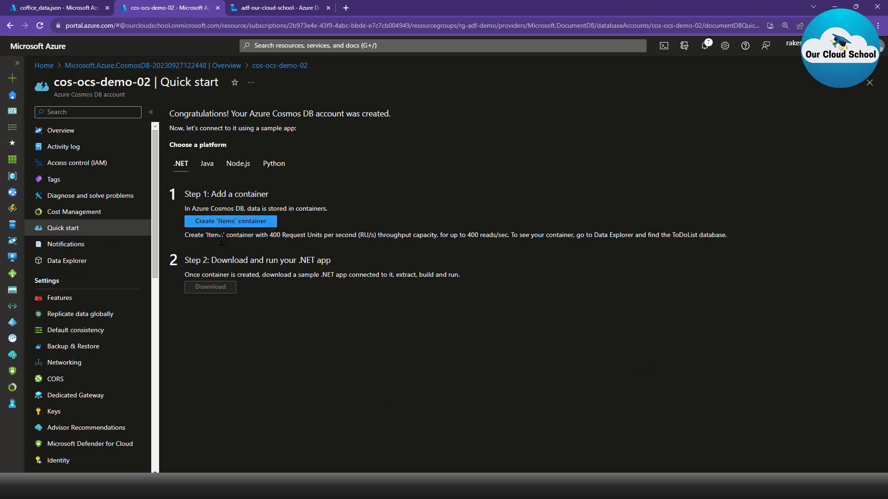
Start adding a collection to the cos-ocs-demo-02 account, with a new database whose id is mydb.
scroll(129, 305, down, 6)
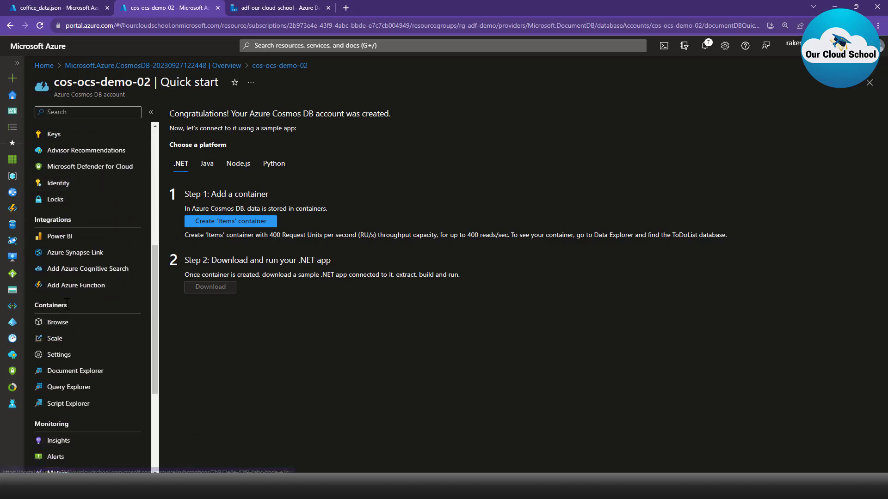
click(53, 323)
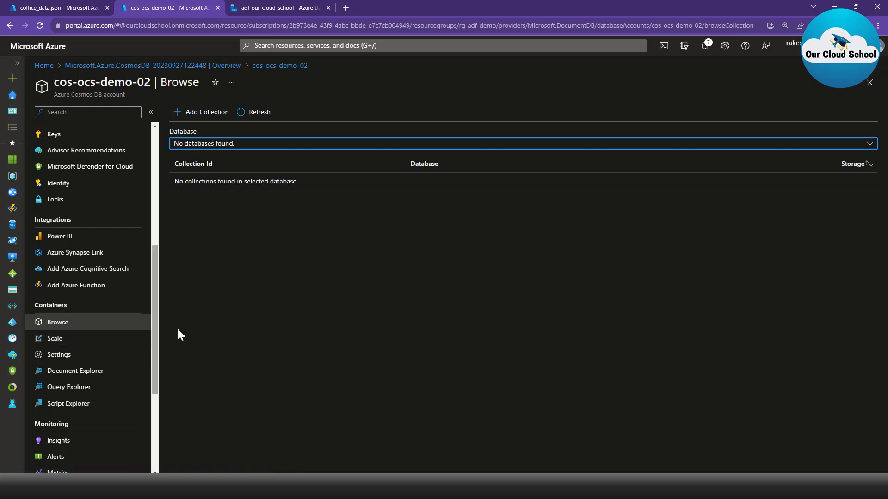
click(204, 112)
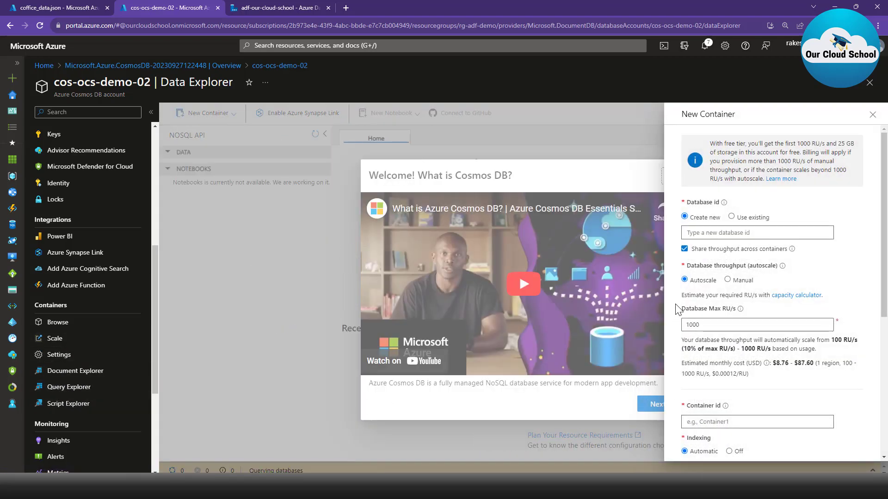
scroll(689, 300, down, 3)
scroll(710, 321, up, 3)
click(717, 233)
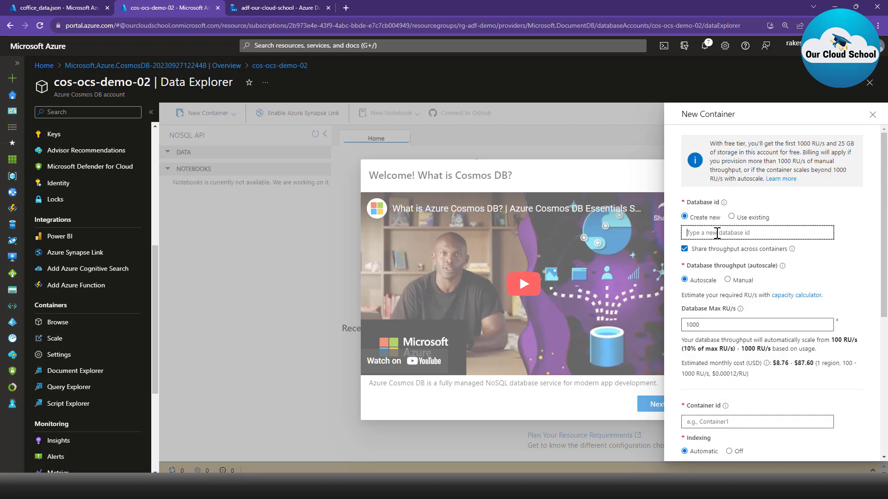
text(mydb)
Check the database id and set the new container's id to table01.
scroll(746, 294, down, 3)
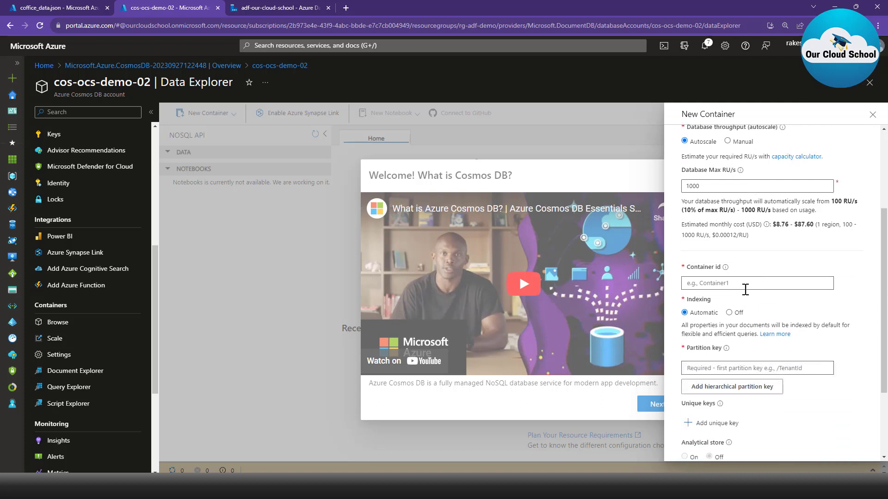
click(746, 283)
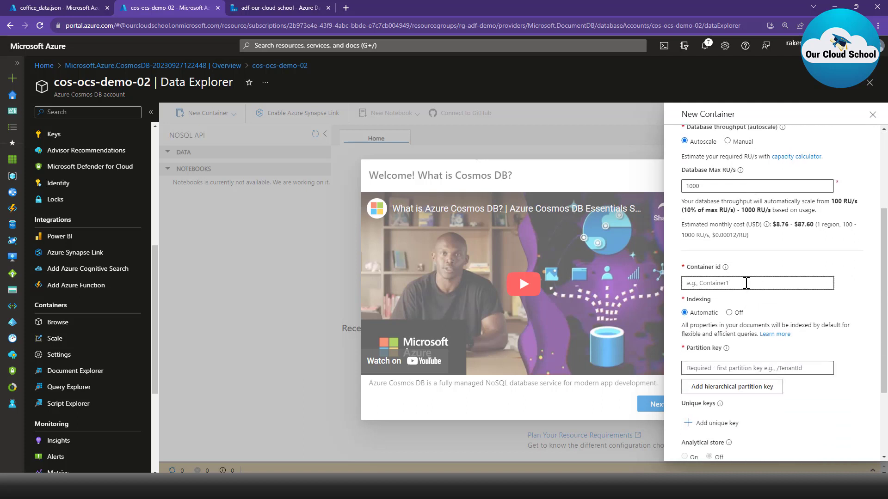
scroll(793, 275, up, 3)
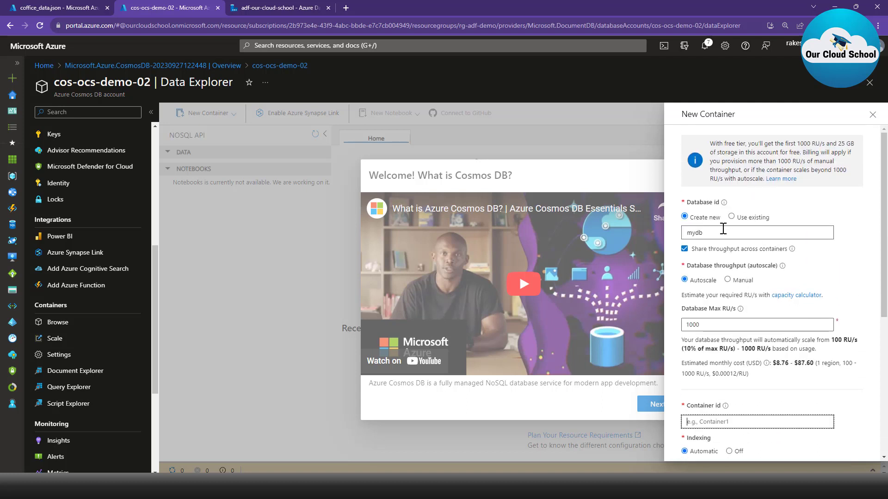
double_click(723, 228)
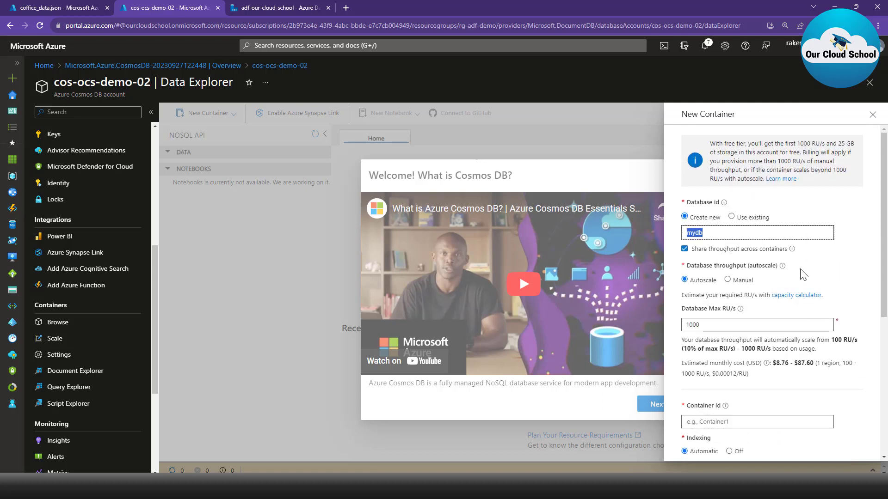
scroll(804, 275, down, 2)
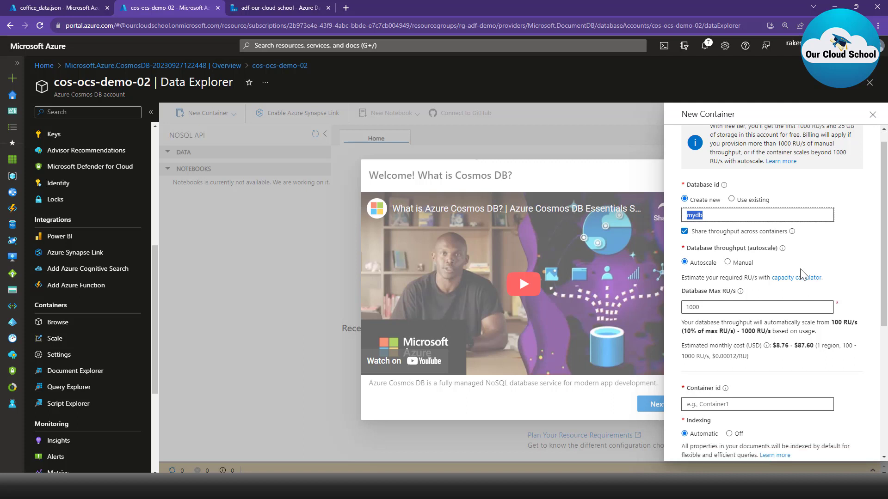
click(734, 329)
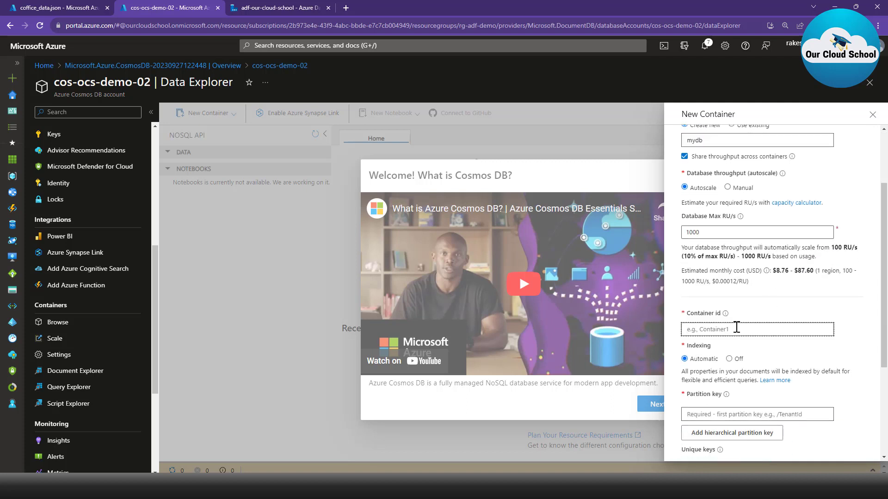
text(table01)
Set the partition key to /Index, review the remaining container settings and create the container.
scroll(814, 366, down, 1)
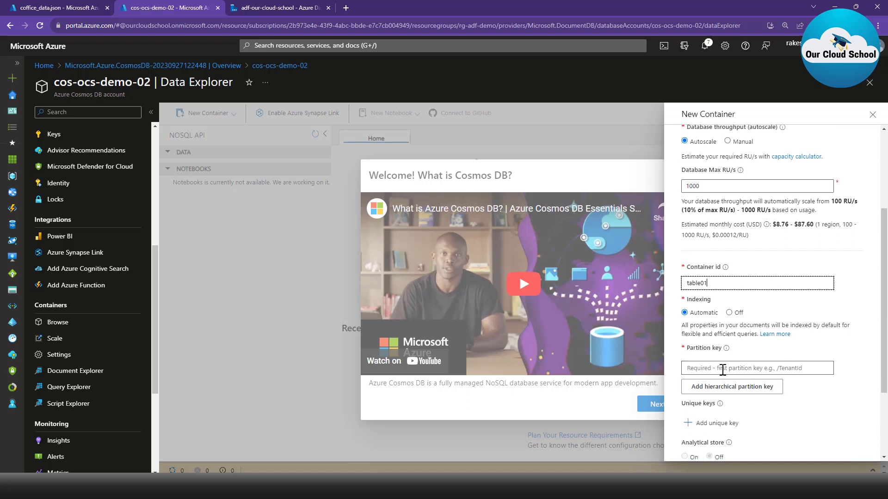
click(722, 368)
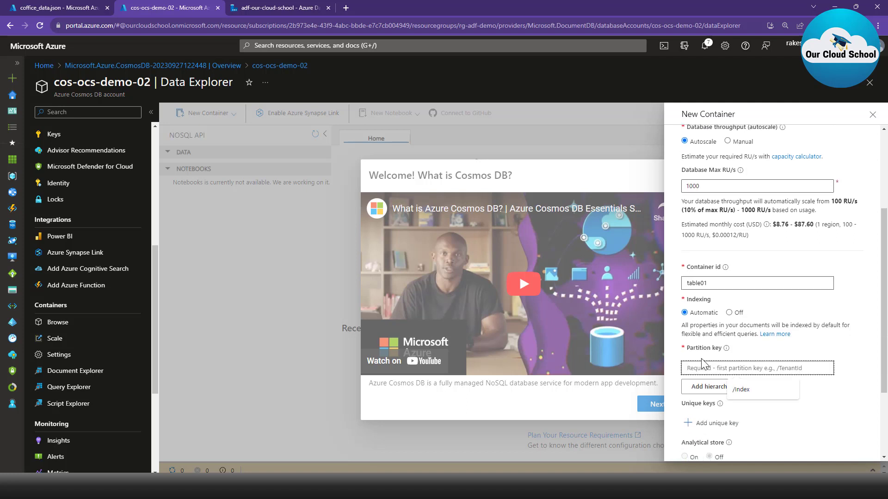
click(763, 391)
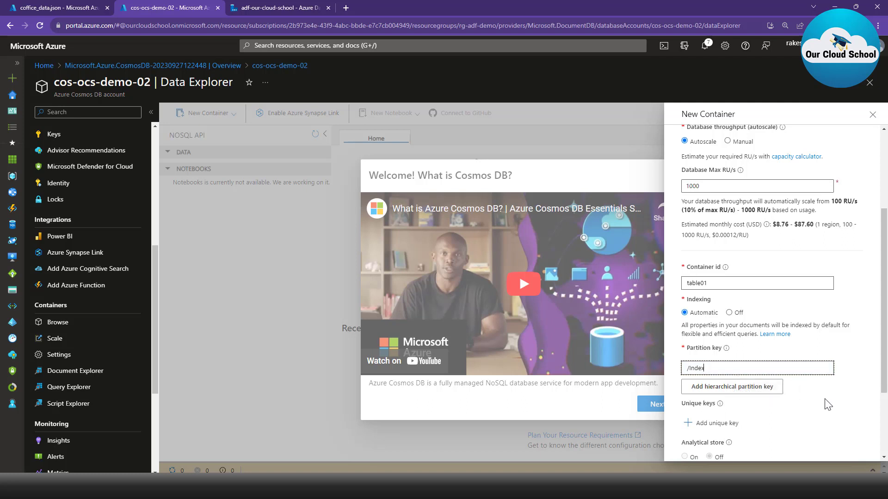
scroll(827, 405, down, 1)
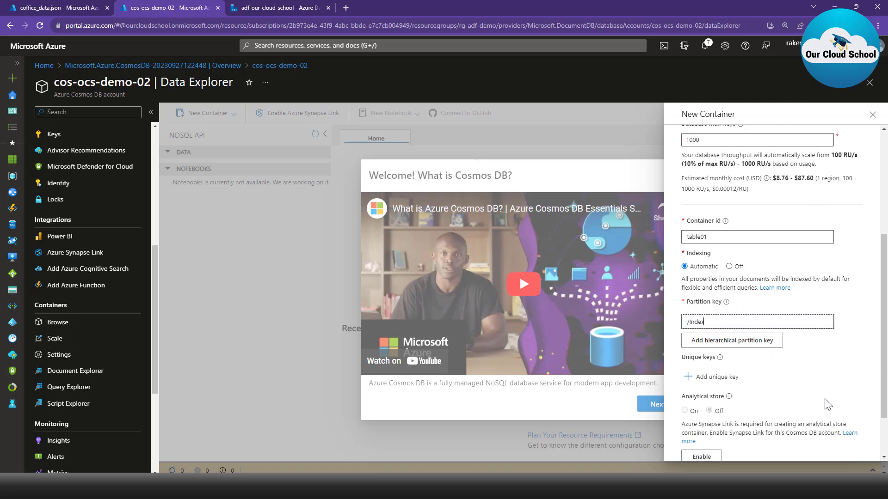
scroll(810, 374, down, 2)
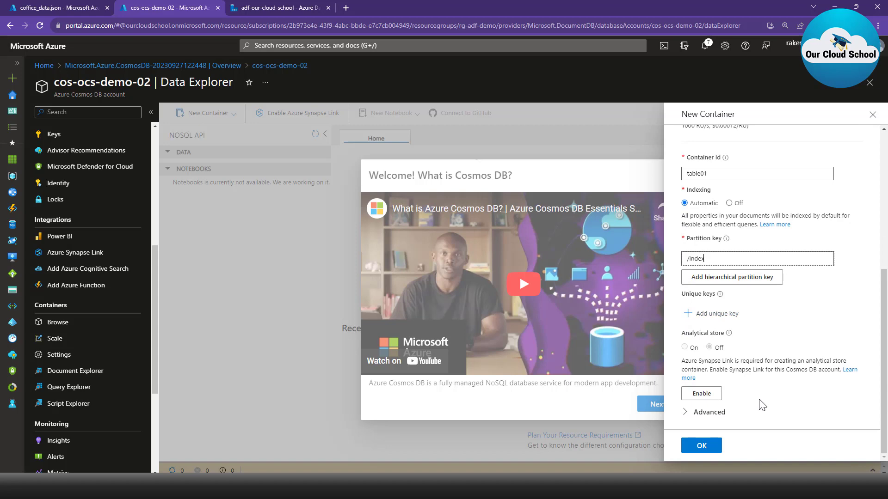
scroll(767, 359, up, 4)
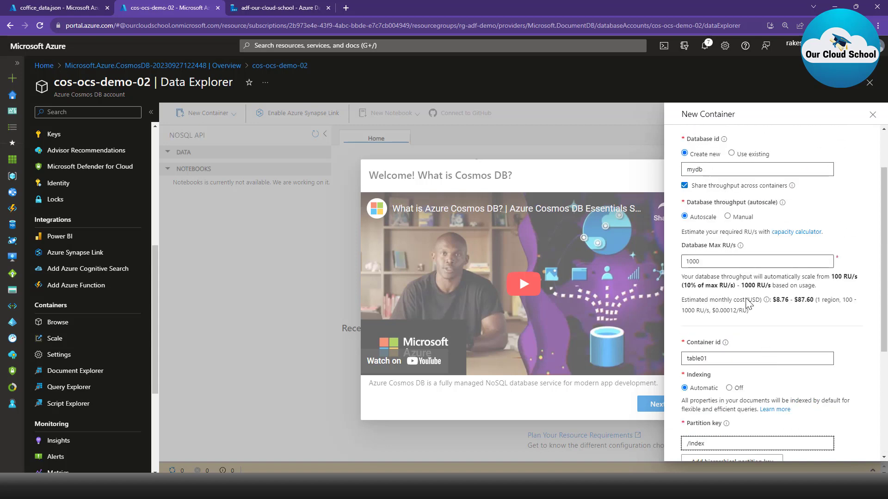
scroll(720, 312, down, 1)
scroll(720, 314, down, 2)
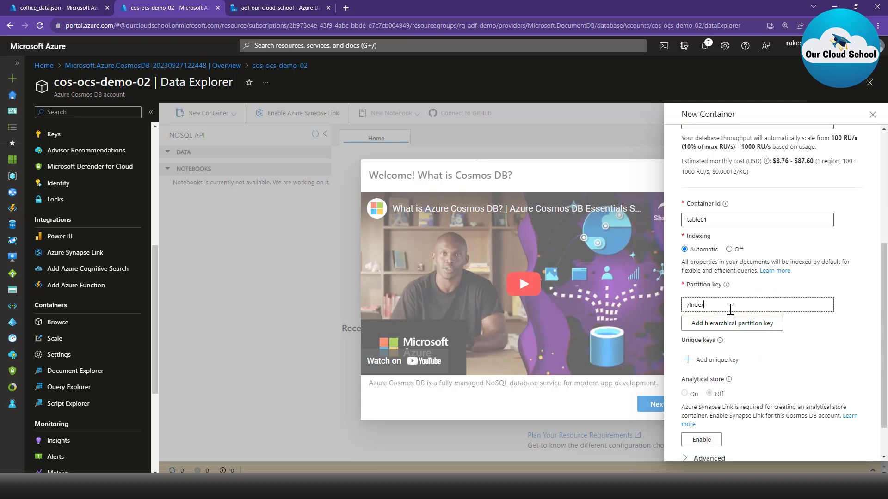
scroll(743, 311, down, 1)
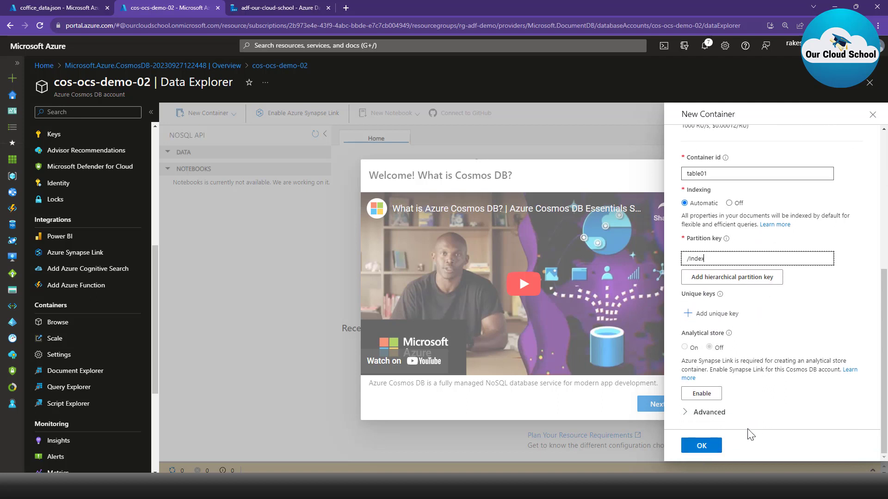
click(716, 447)
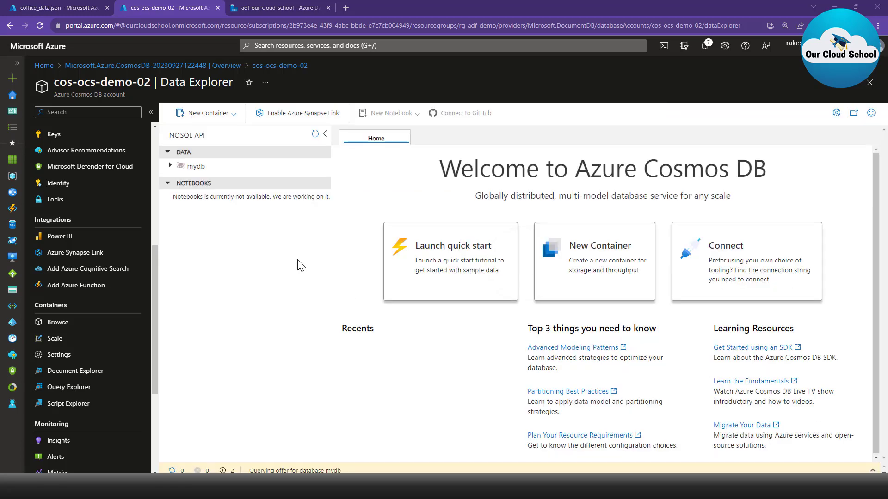
Expand the mydb database and its table01 container, and open the container's items.
click(179, 166)
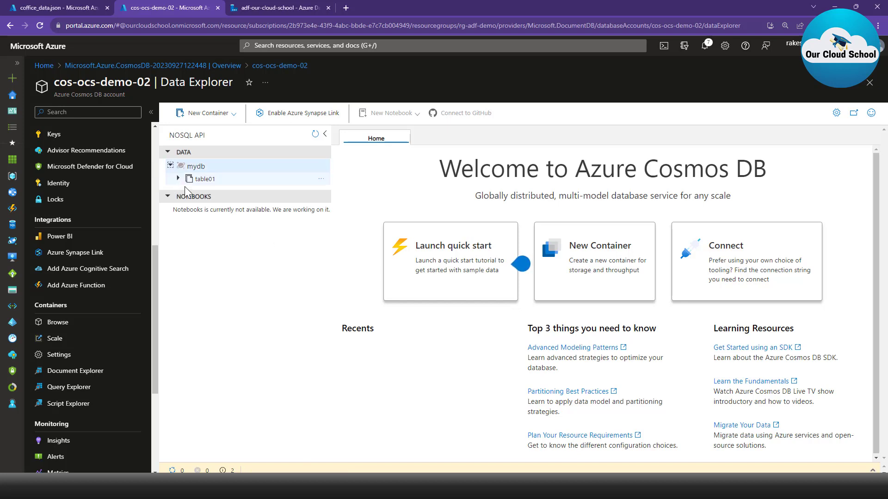
click(185, 179)
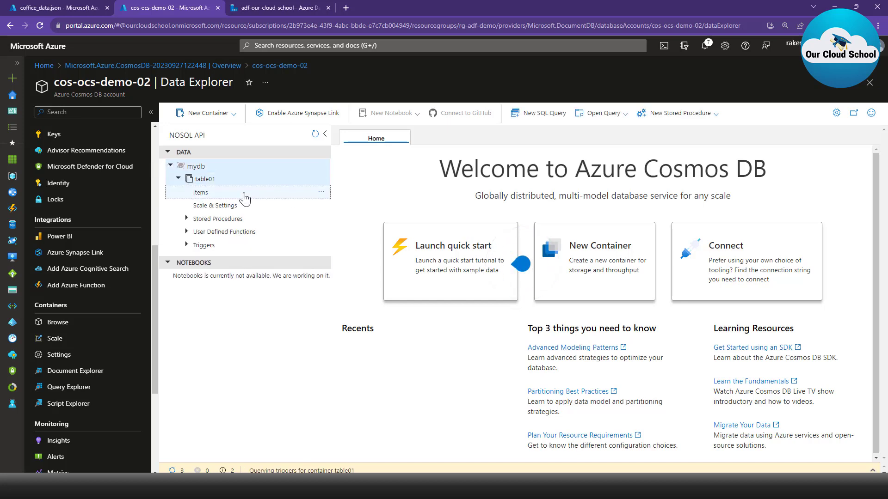
click(244, 195)
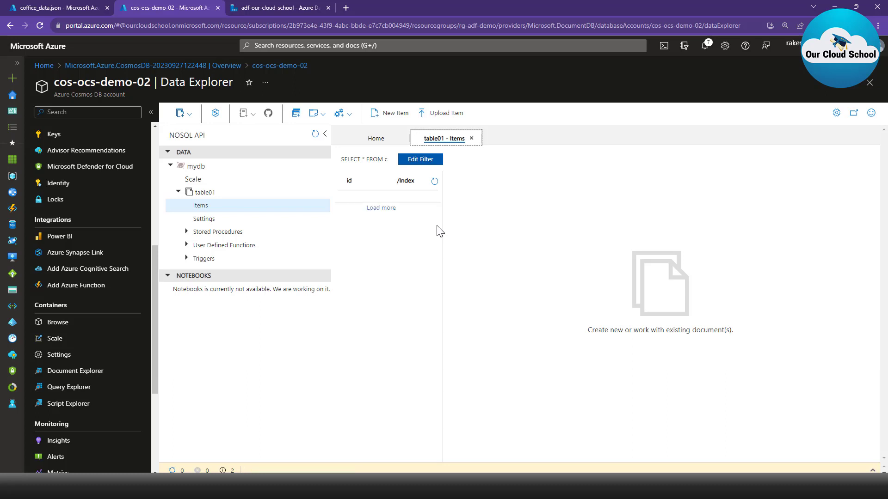
Upload bulk_state_data.json from the Downloads folder as items of the table01 container.
click(435, 115)
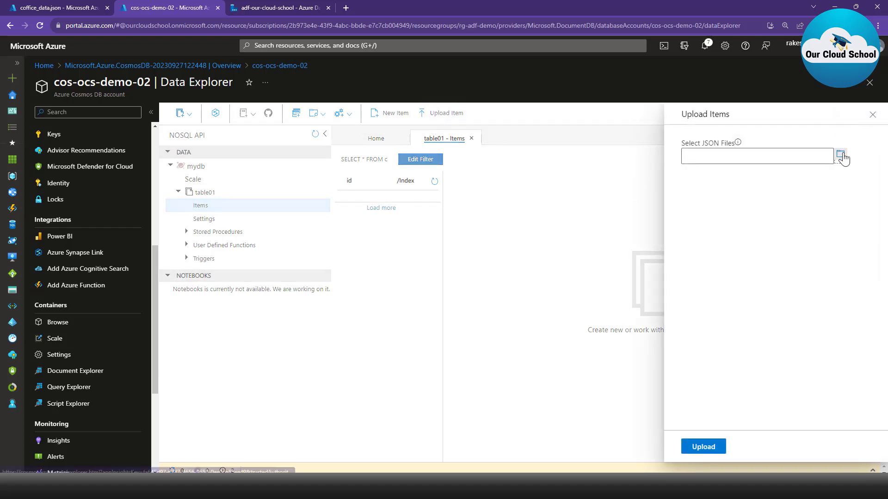
click(840, 155)
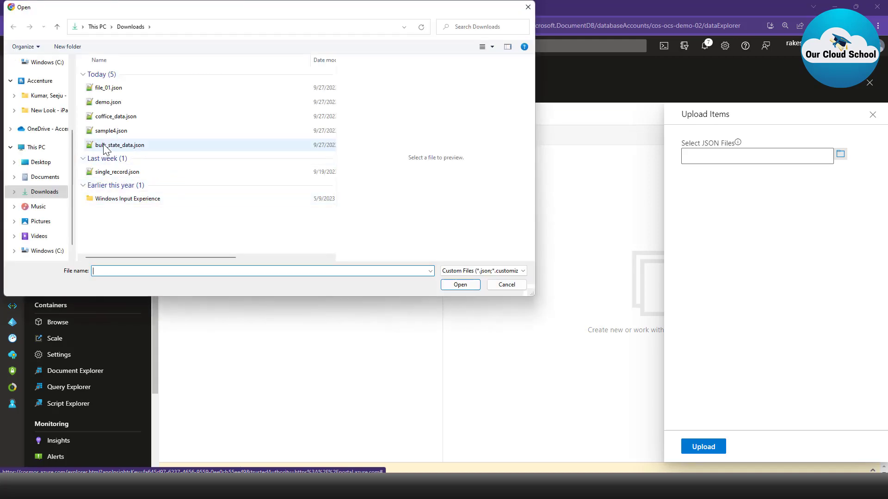
click(107, 145)
click(455, 284)
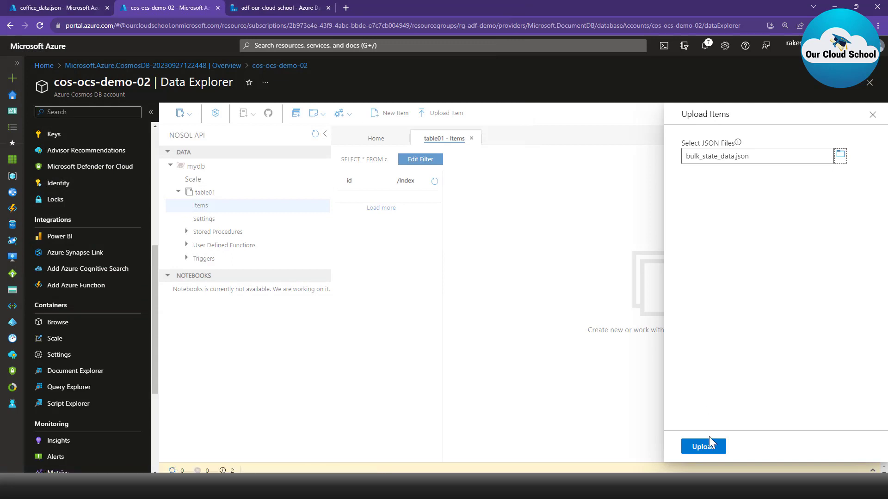
click(704, 448)
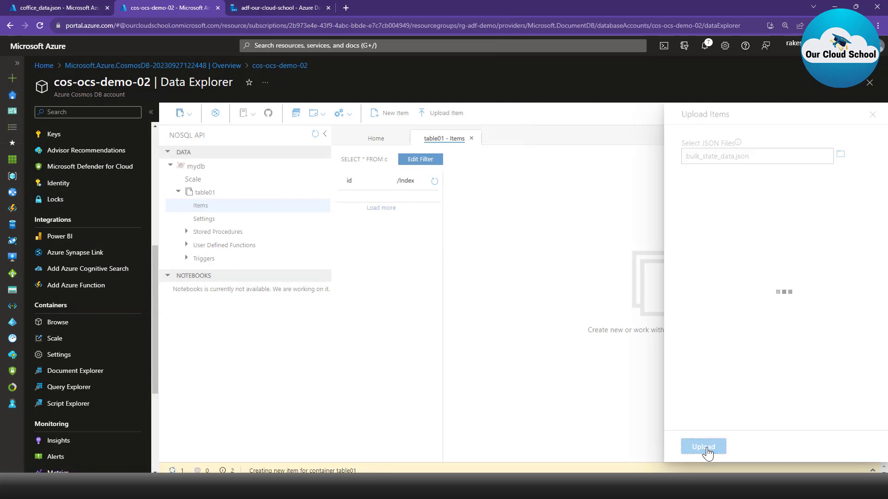
click(707, 453)
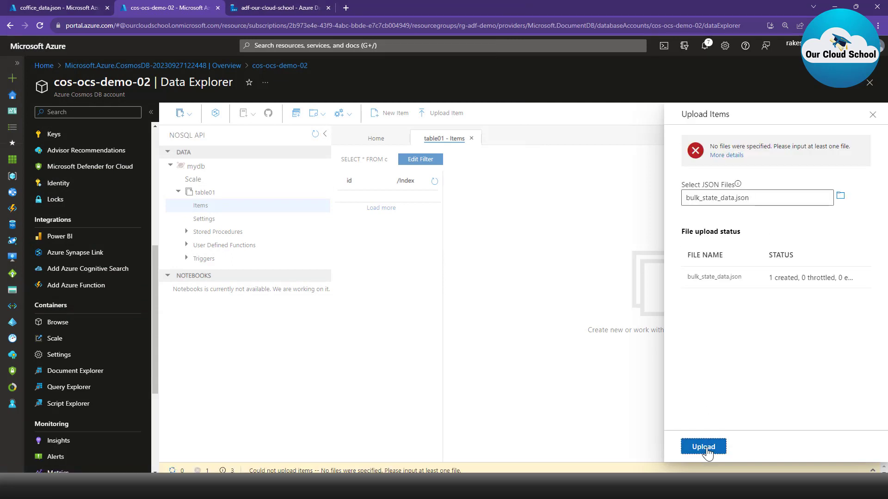
Close the upload pane, refresh the table01 items and review the JSON of the uploaded document.
click(871, 119)
click(435, 181)
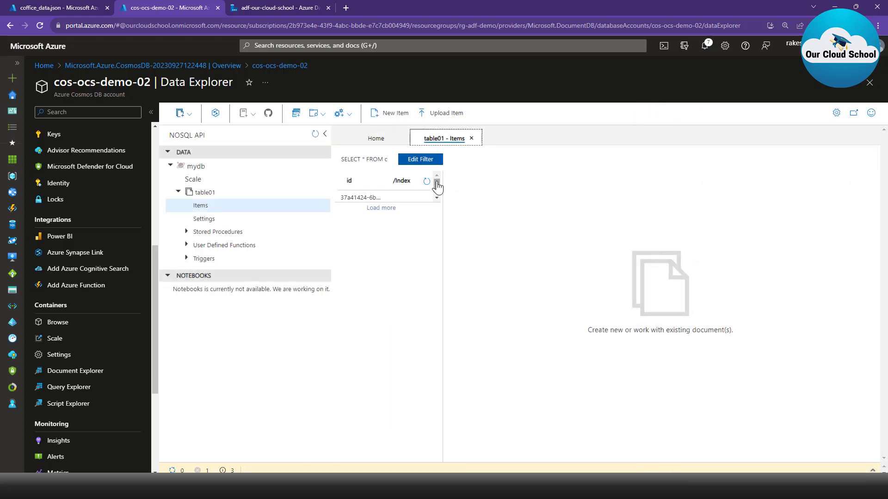
click(346, 198)
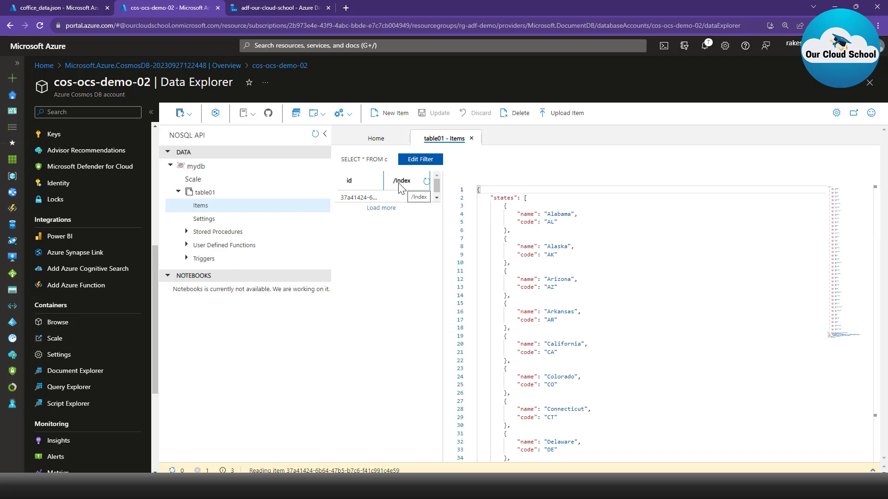
click(497, 199)
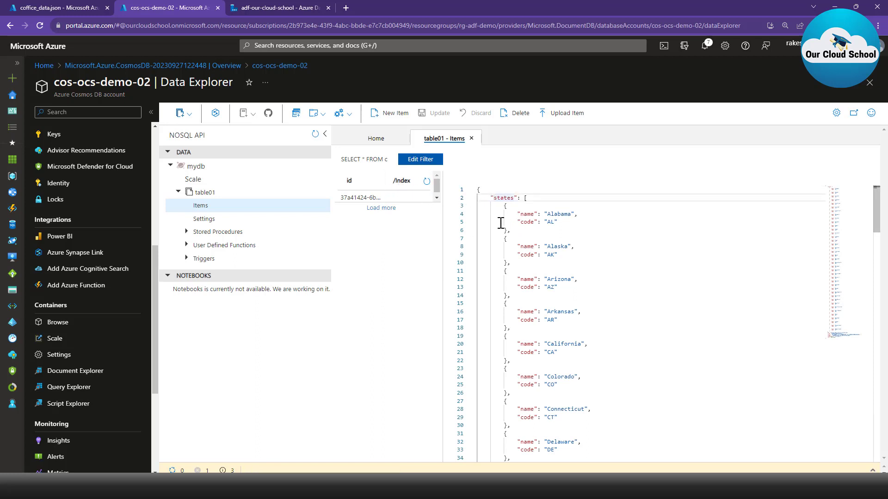
scroll(541, 301, down, 20)
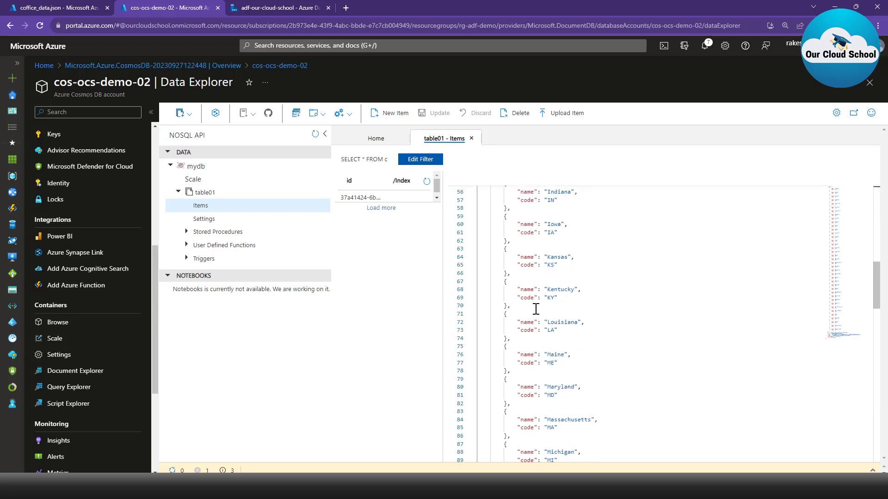
scroll(539, 316, up, 14)
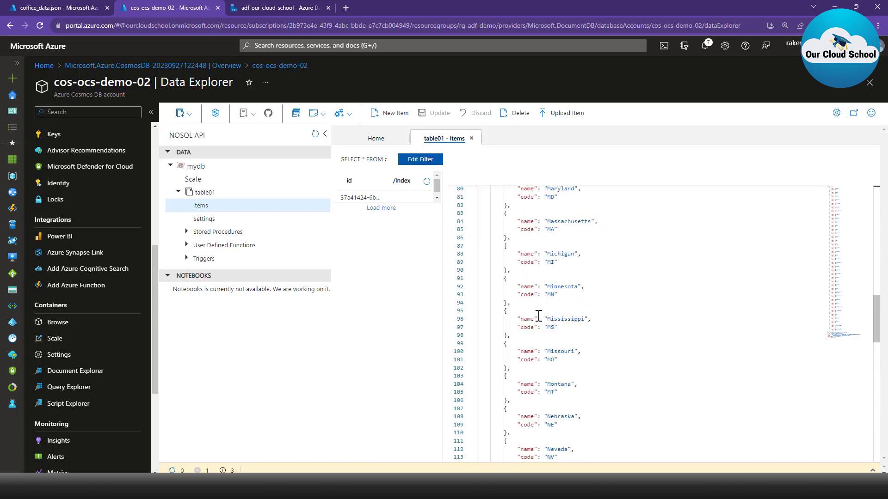
scroll(541, 313, down, 17)
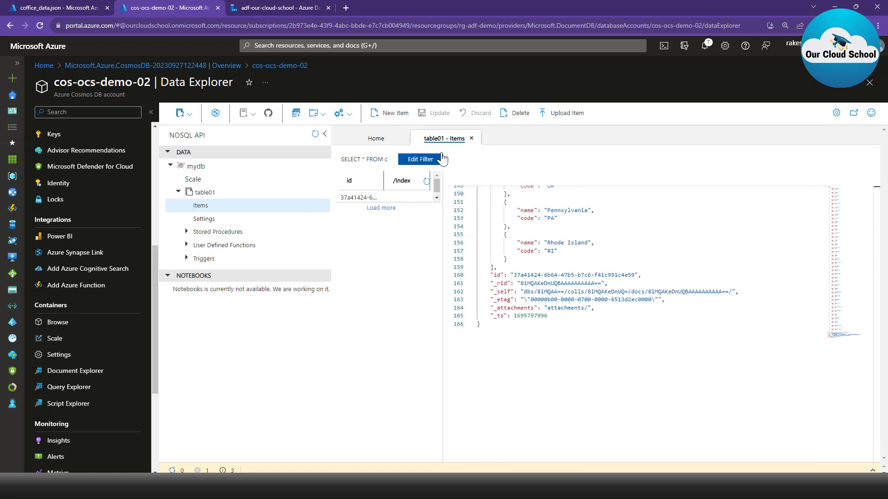
click(395, 115)
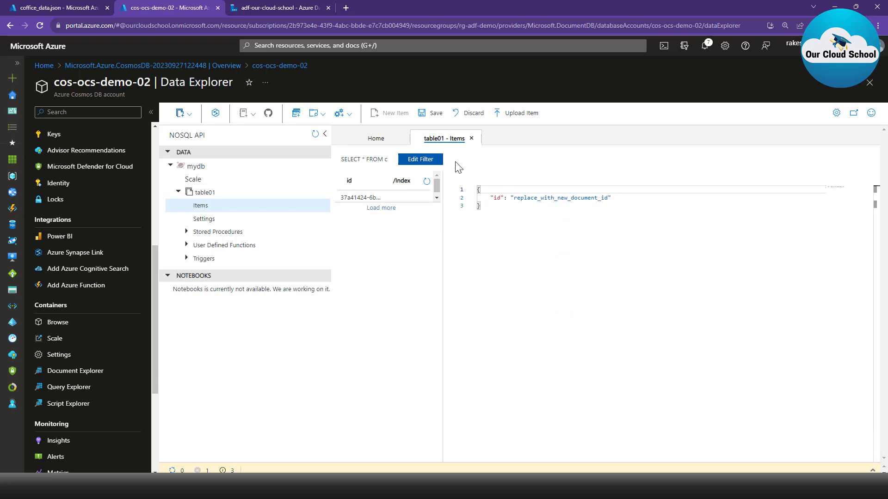
click(471, 139)
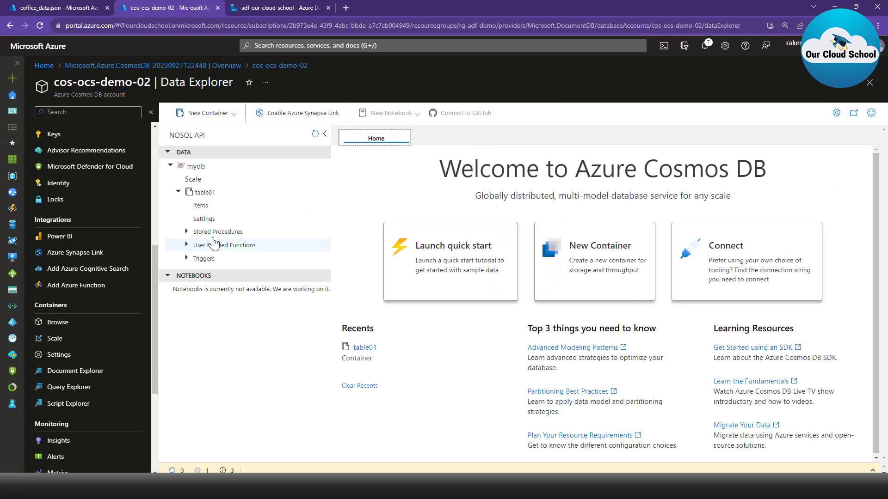
click(207, 212)
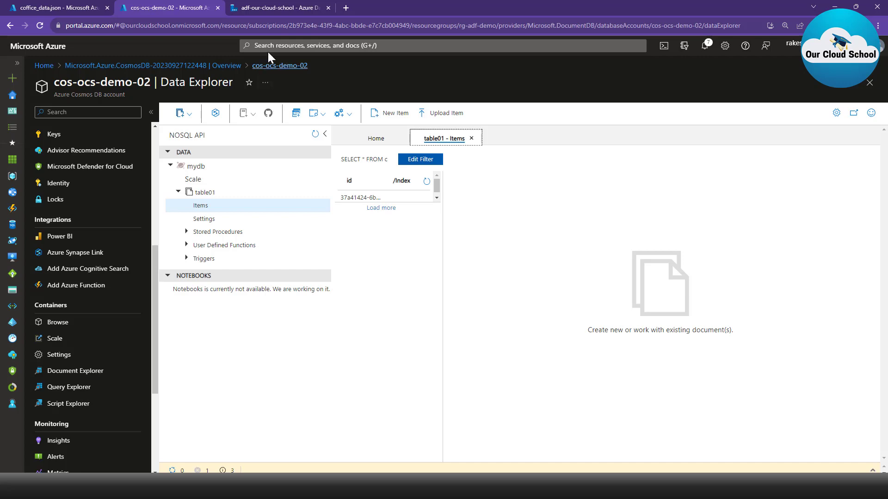
Switch to the adf-our-cloud-school data factory and create a new pipeline in its authoring area.
click(264, 9)
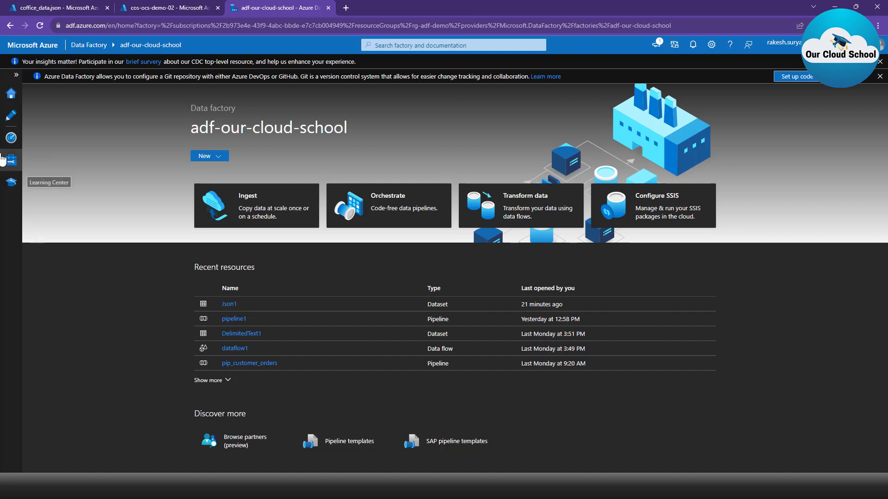
click(10, 116)
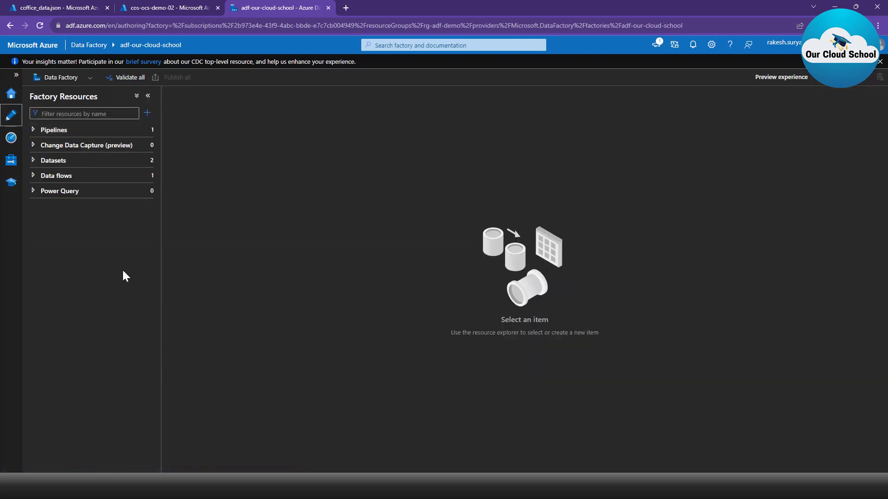
click(148, 114)
mouse_move(169, 127)
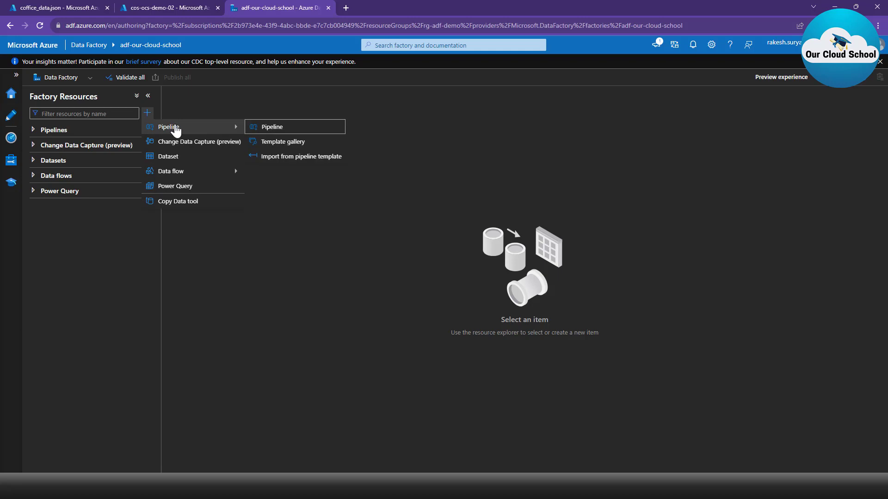
click(266, 132)
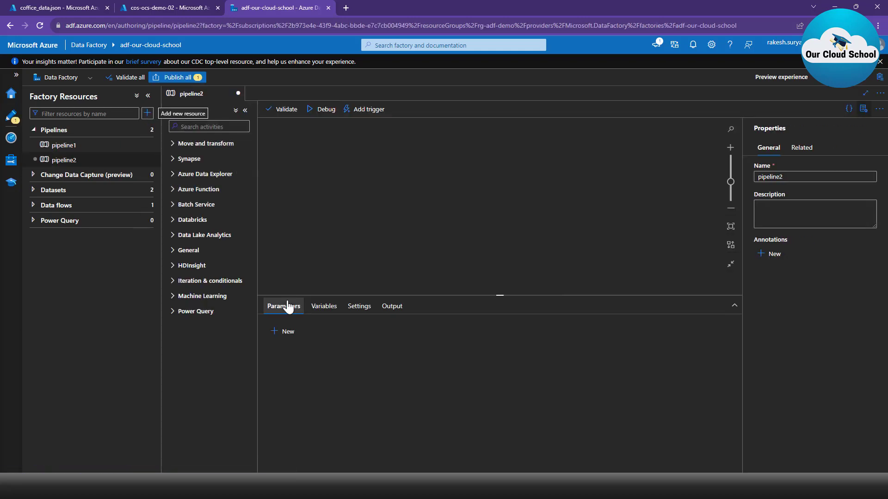
Add a Copy data activity from the Move and transform group to the pipeline and enlarge its settings area.
click(179, 144)
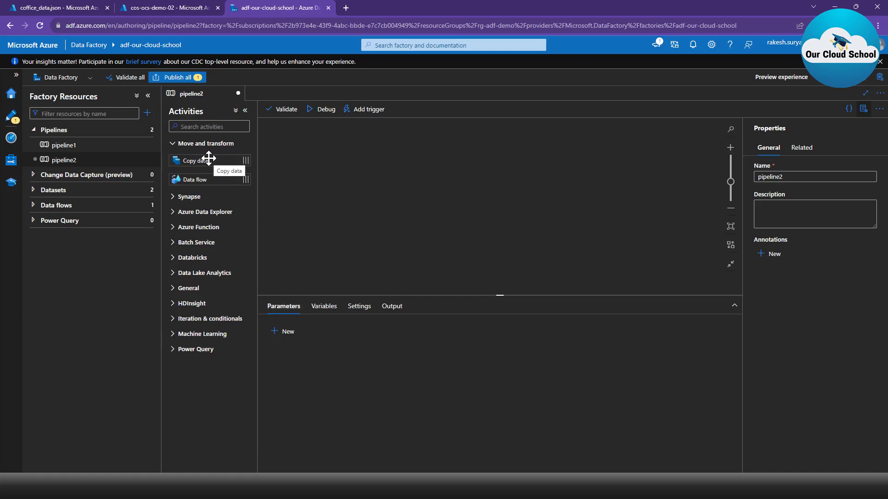
drag(208, 158, 375, 178)
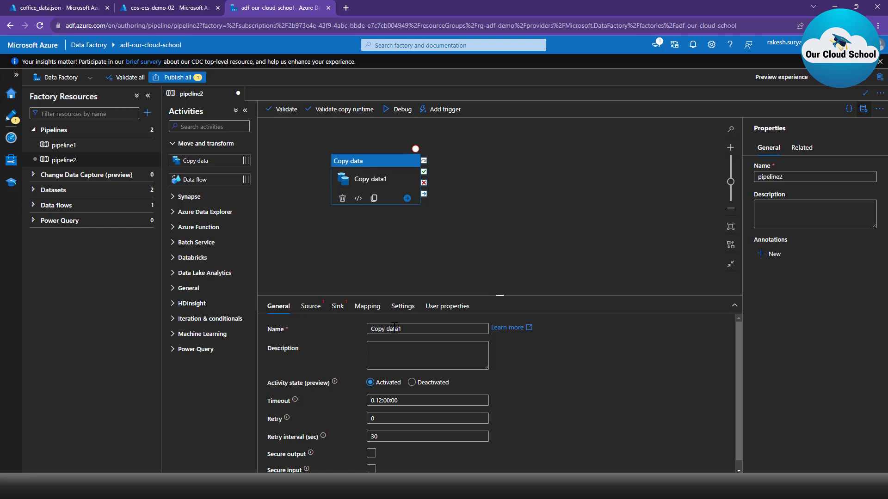
drag(468, 295, 475, 244)
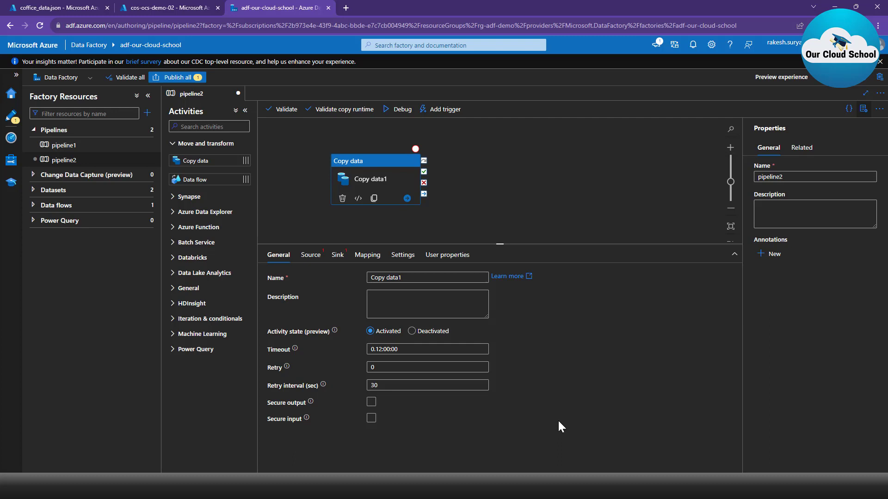
Open the copy activity's source settings and check which datasets already exist in the factory.
click(314, 261)
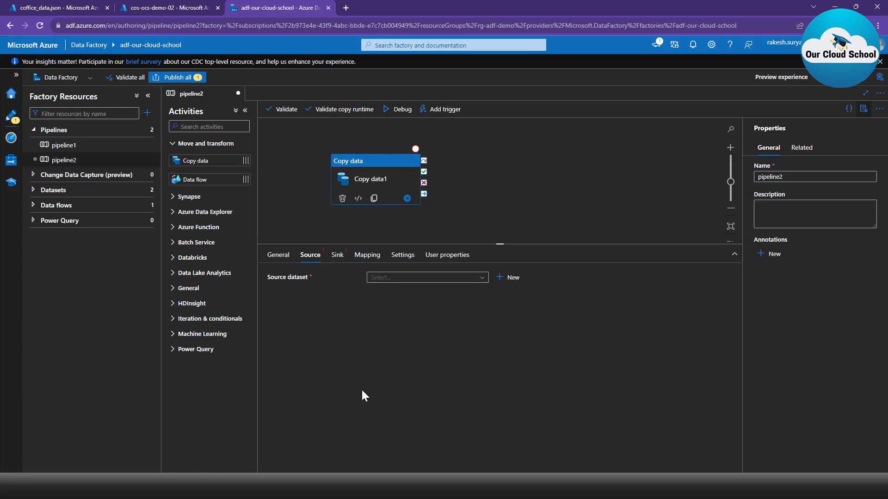
click(409, 279)
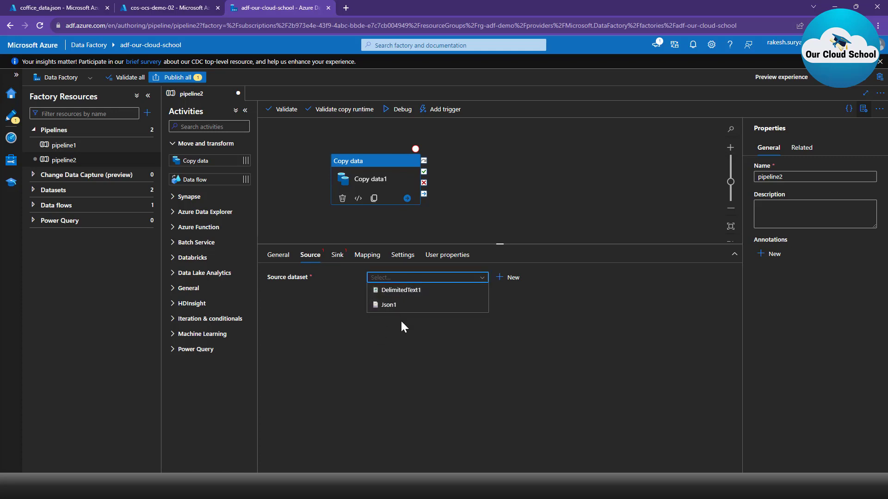
click(404, 342)
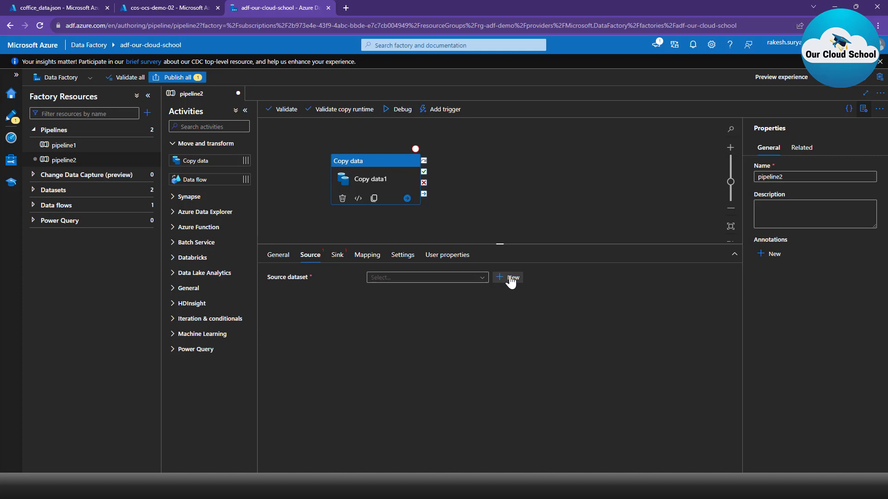
mouse_move(149, 194)
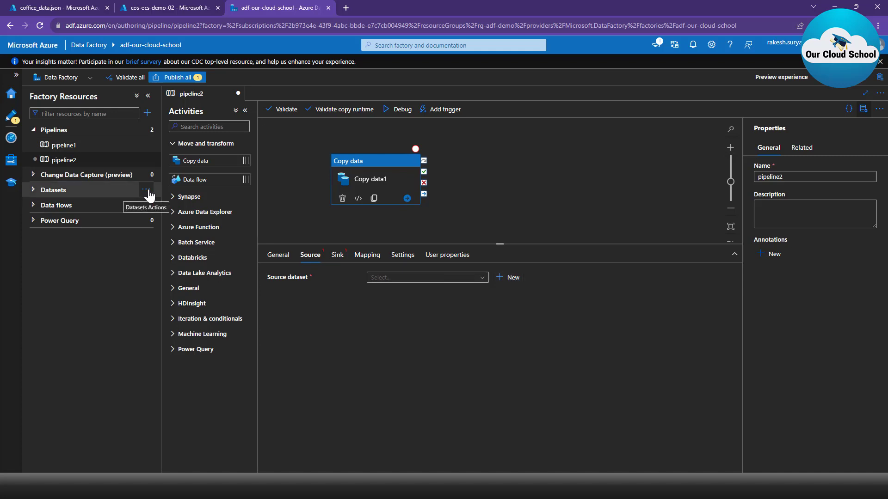
click(32, 190)
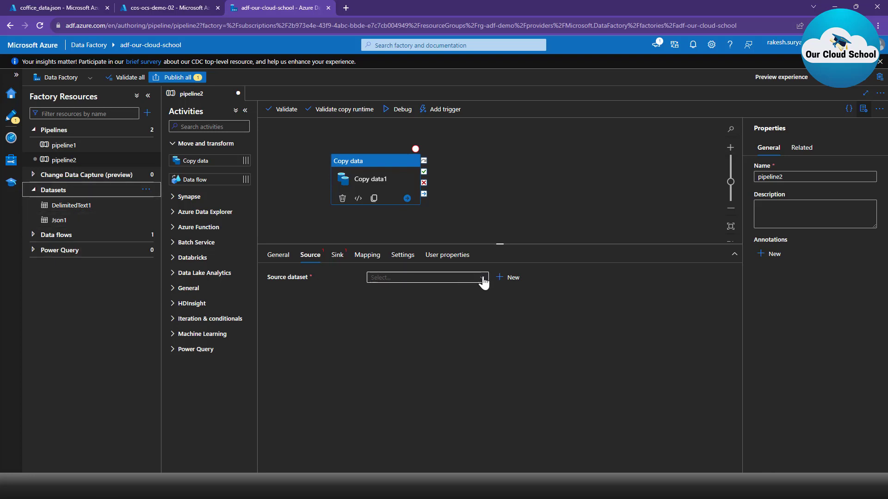
Start a new source dataset using Azure Blob Storage as the data store and JSON as the format.
click(505, 282)
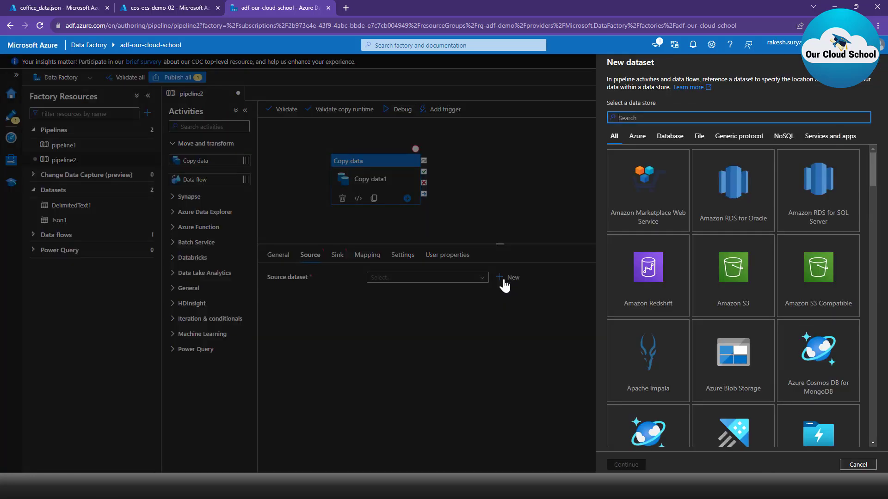
scroll(757, 309, down, 1)
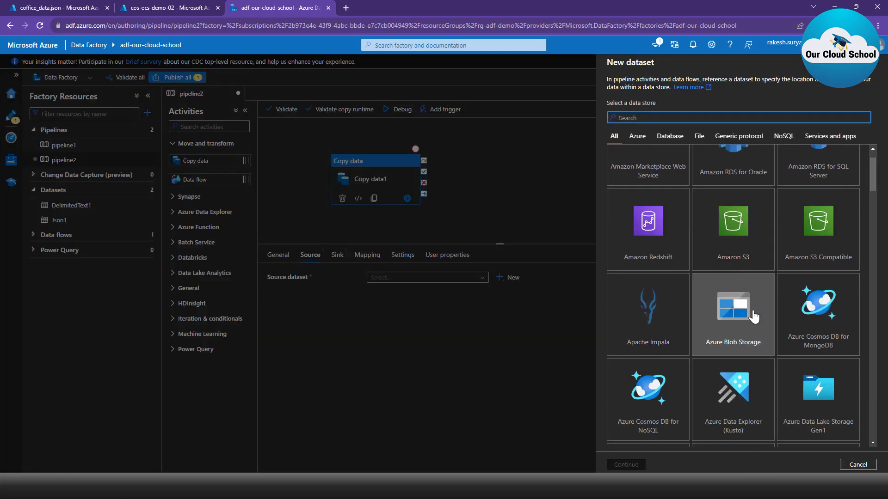
click(742, 319)
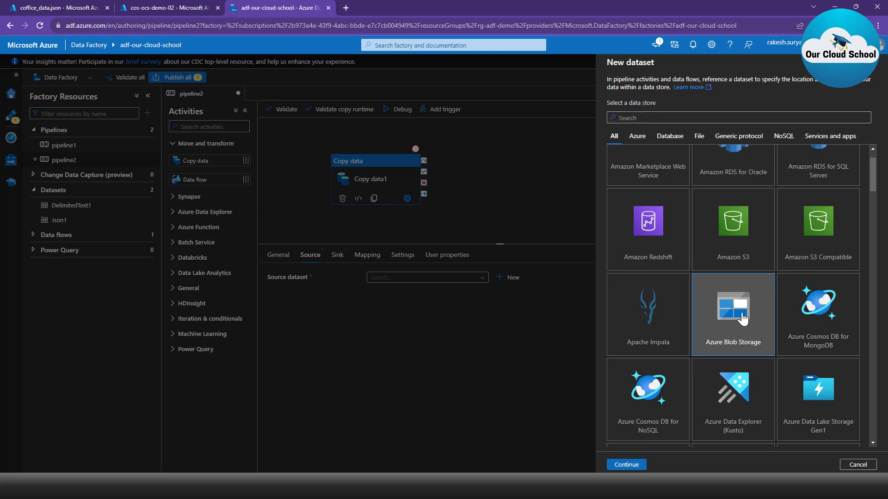
click(627, 465)
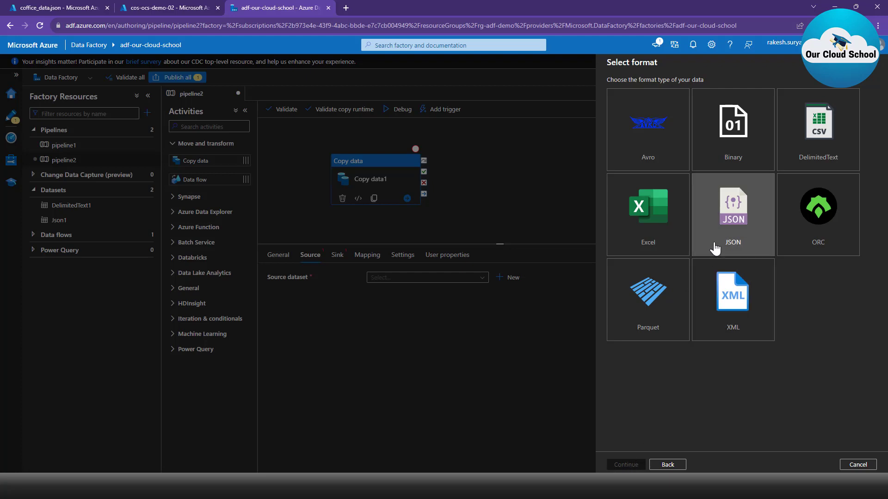
click(727, 238)
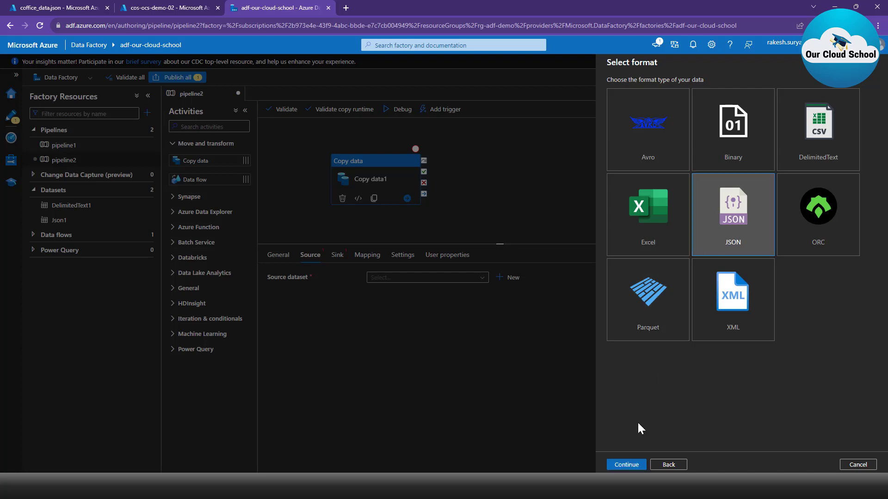
click(629, 465)
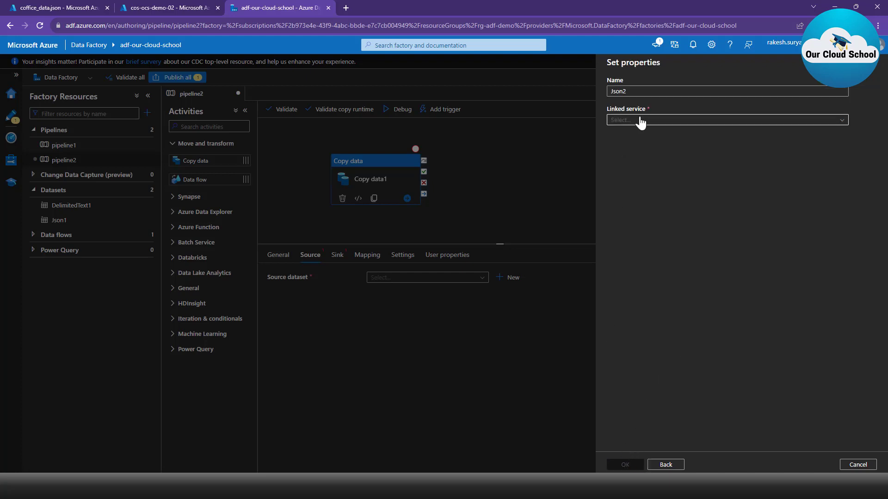
Name the new source dataset ds_blob_source.
double_click(630, 91)
text(ds)
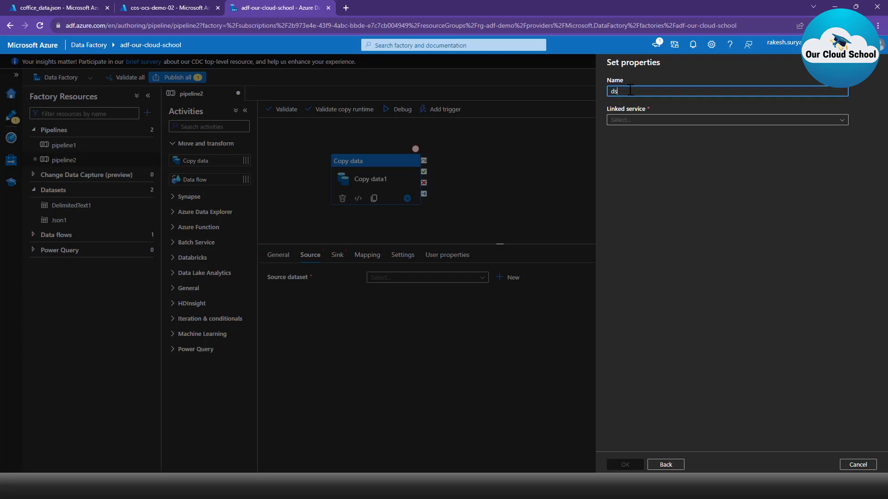
text(_bl)
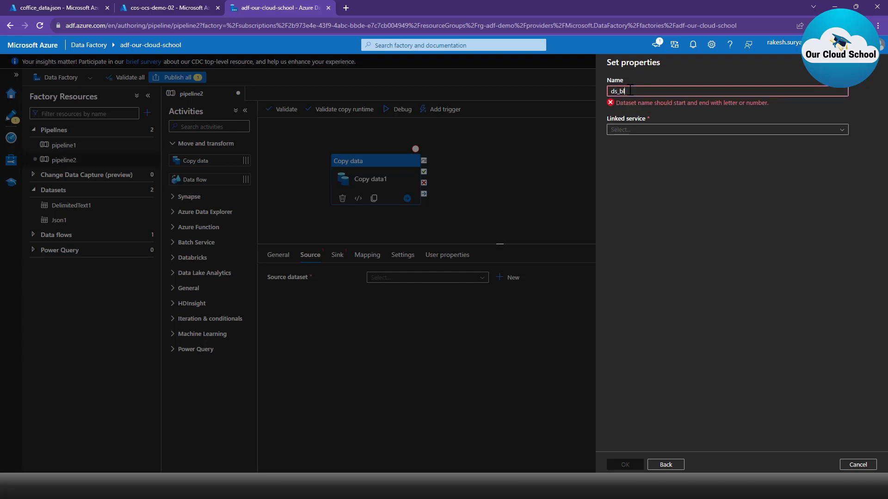
text(ob)_source)
key(BackSpace)
Start a new Azure Blob Storage linked service for the dataset and name it ls_souce_blob.
click(635, 121)
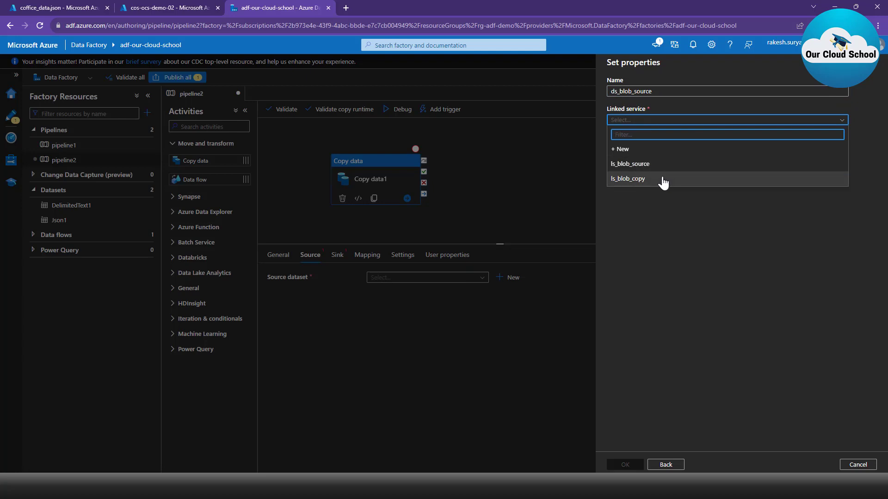
click(651, 149)
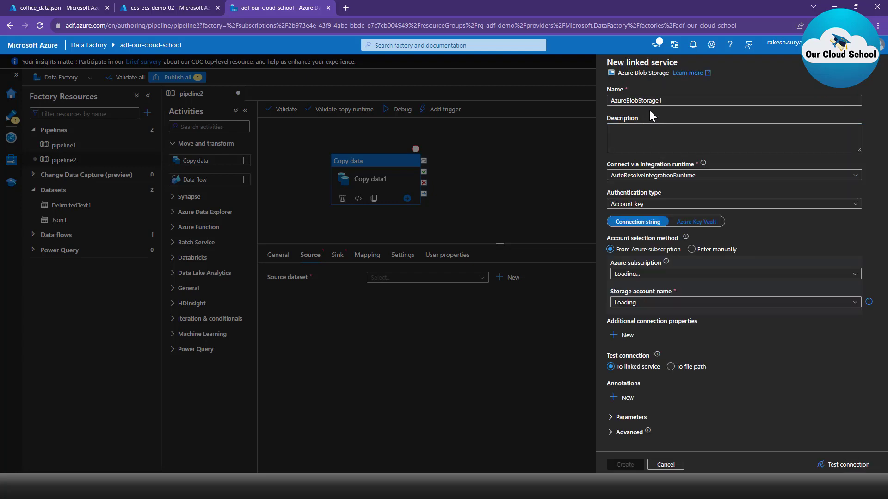
double_click(658, 101)
text(ds)
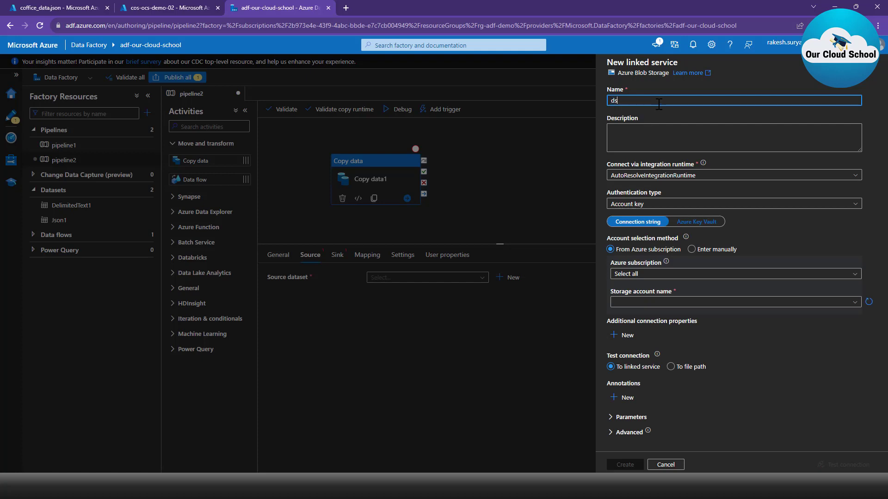
text(_souce)
key(Delete)
text(_blob)
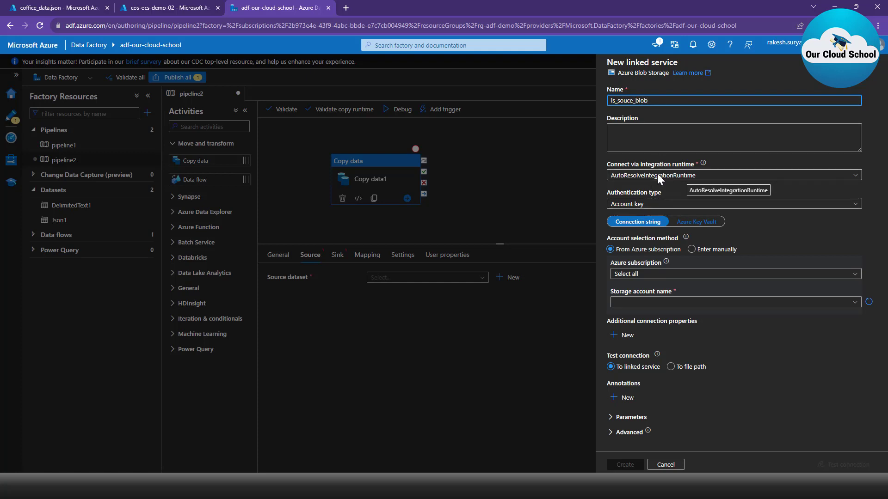
Create the linked service for storage account sttfstoragelocation in the Our Cloud School subscription, testing its connection first.
click(648, 273)
click(652, 301)
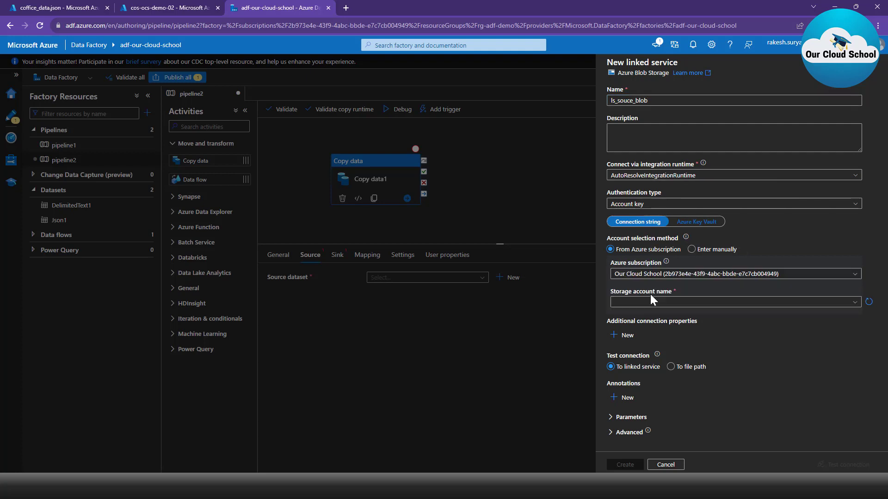
click(650, 302)
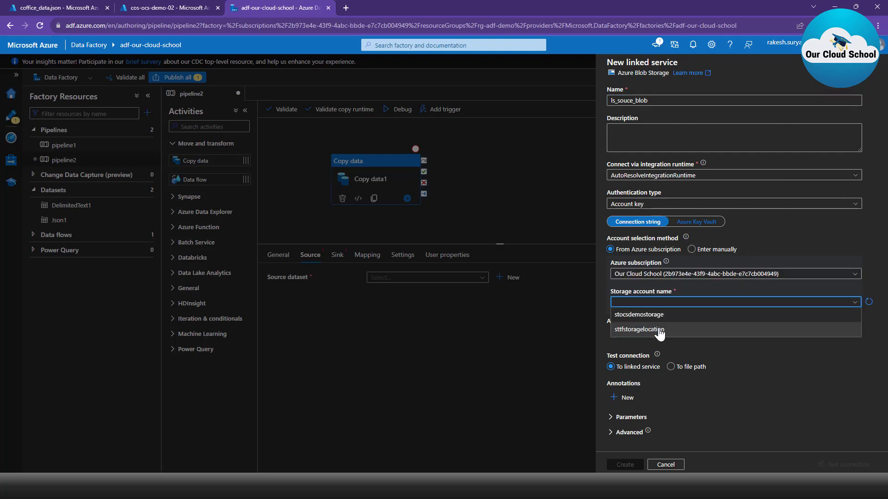
click(671, 329)
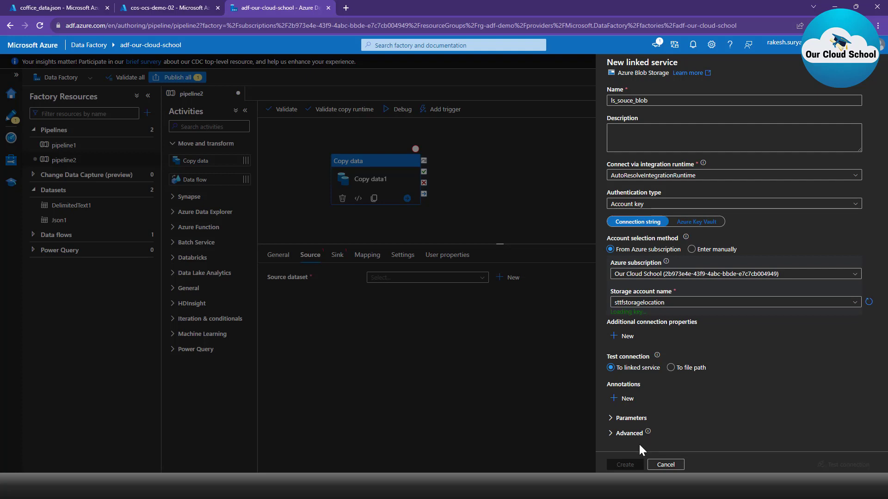
click(840, 464)
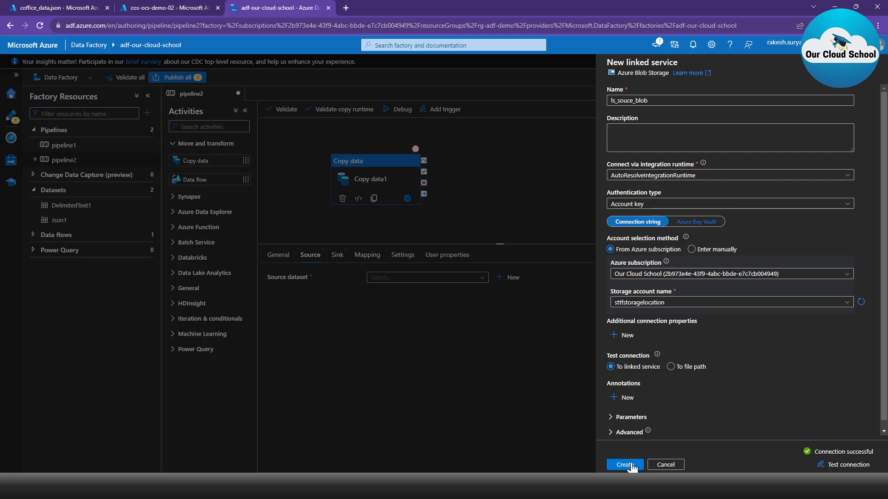
click(626, 464)
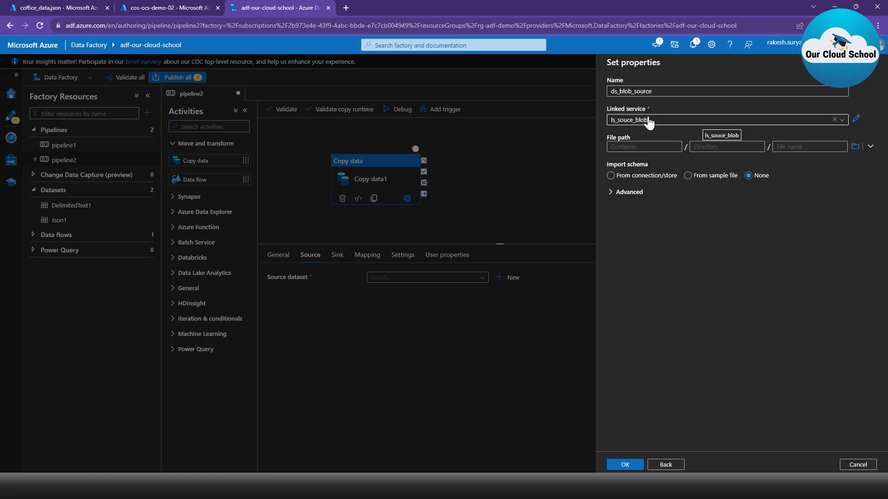
Set the source dataset's file path to demo.json in input-container and finish creating the dataset.
click(855, 147)
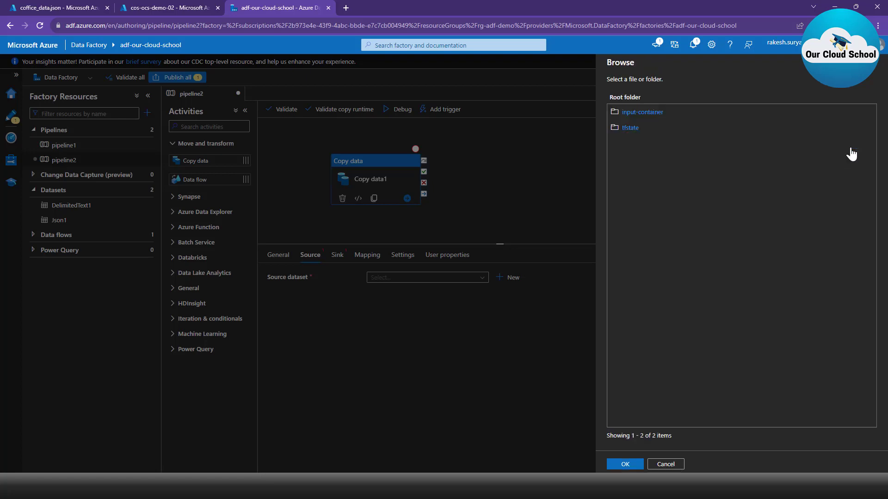
click(652, 115)
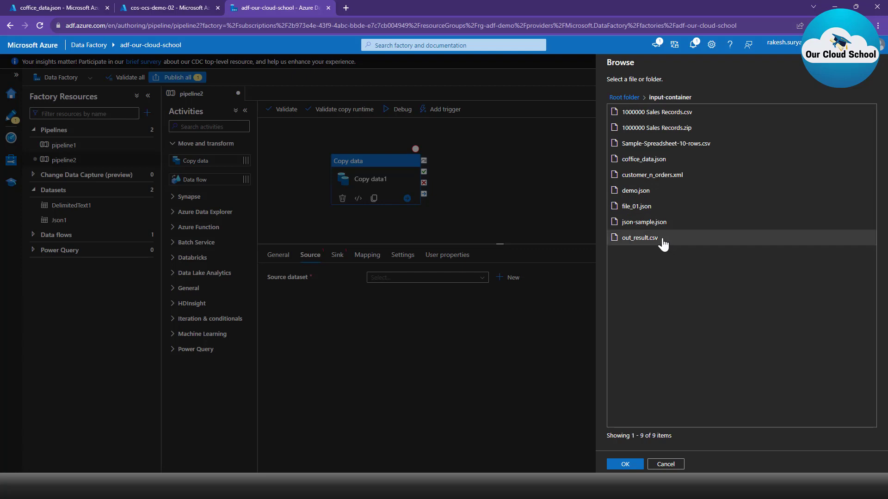
click(647, 192)
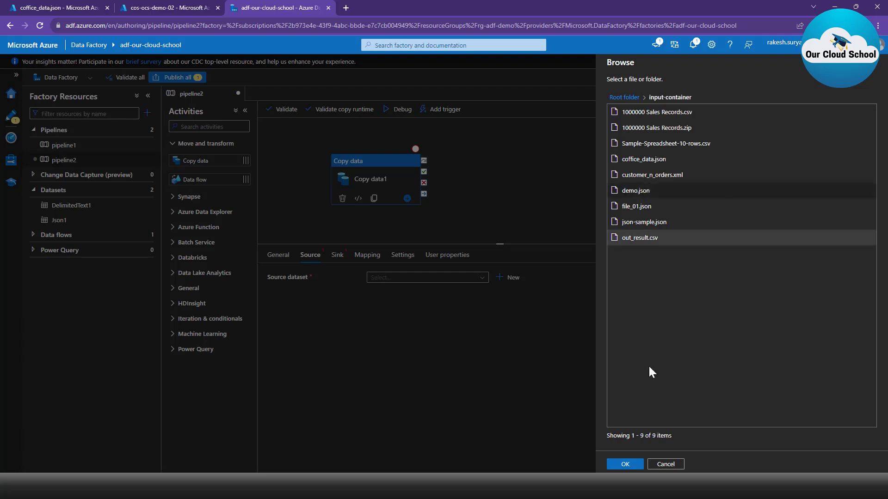
click(625, 464)
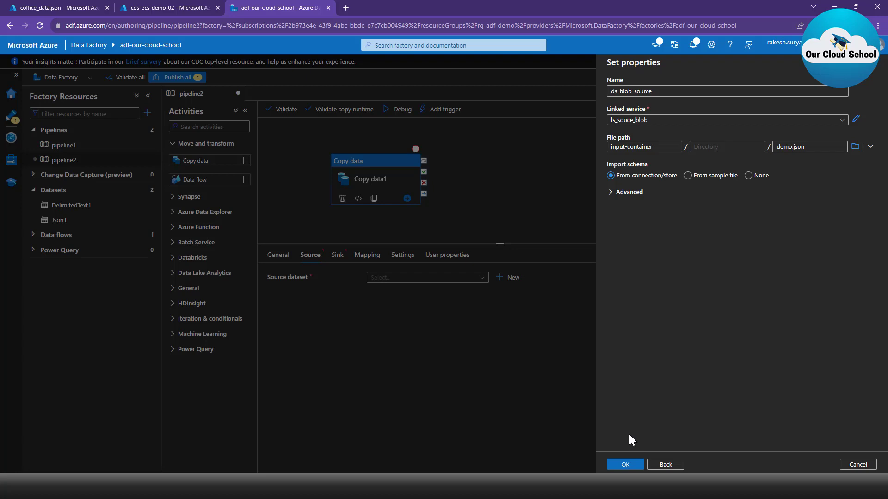
click(625, 464)
click(626, 465)
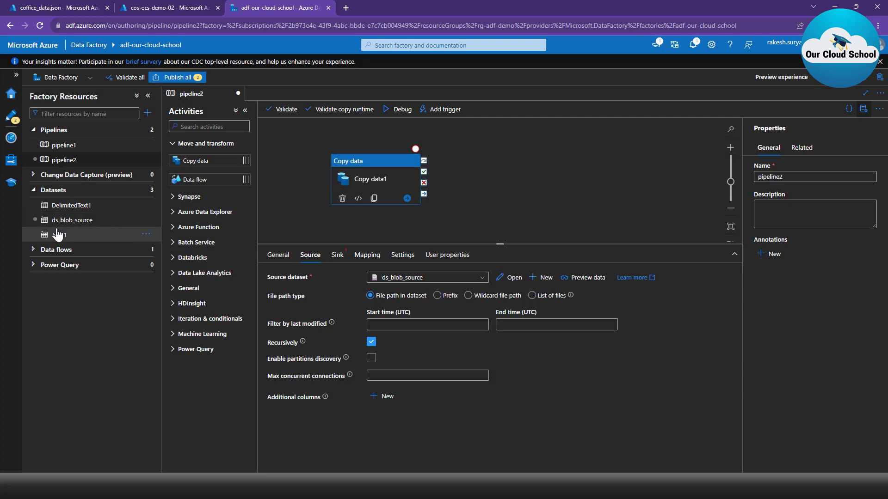
Open the ds_blob_source dataset and preview the data in its JSON file.
click(63, 227)
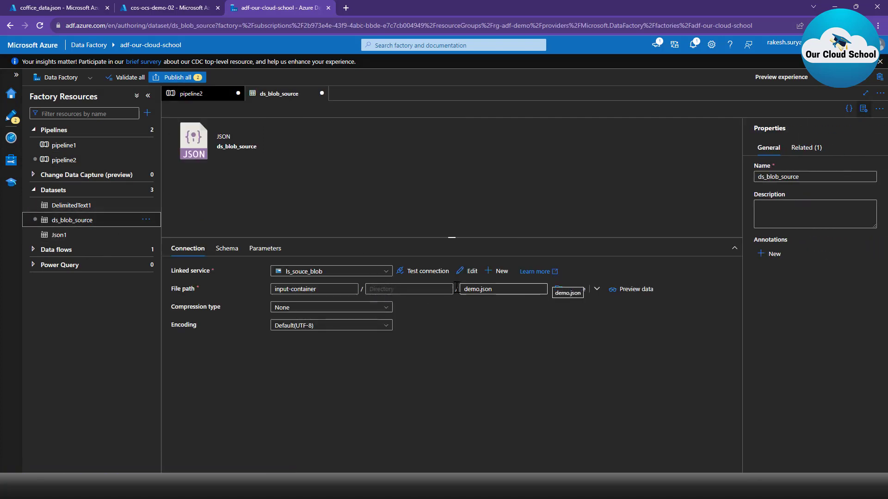
click(634, 290)
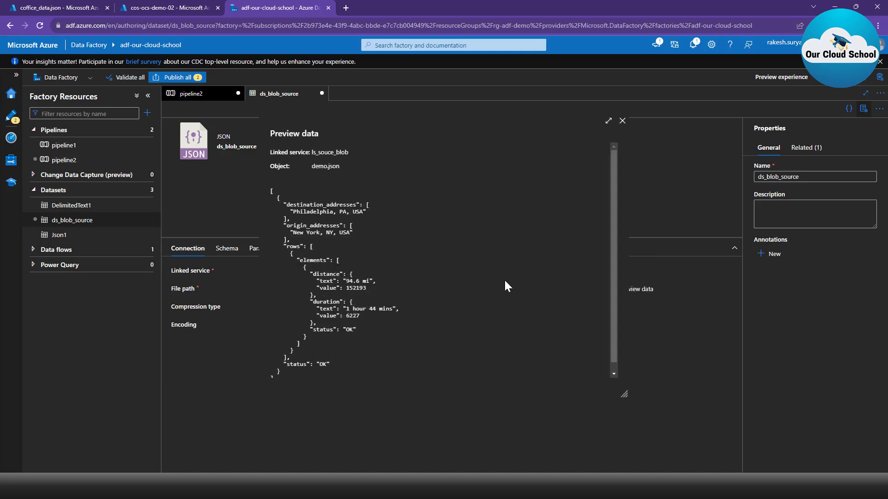
click(200, 93)
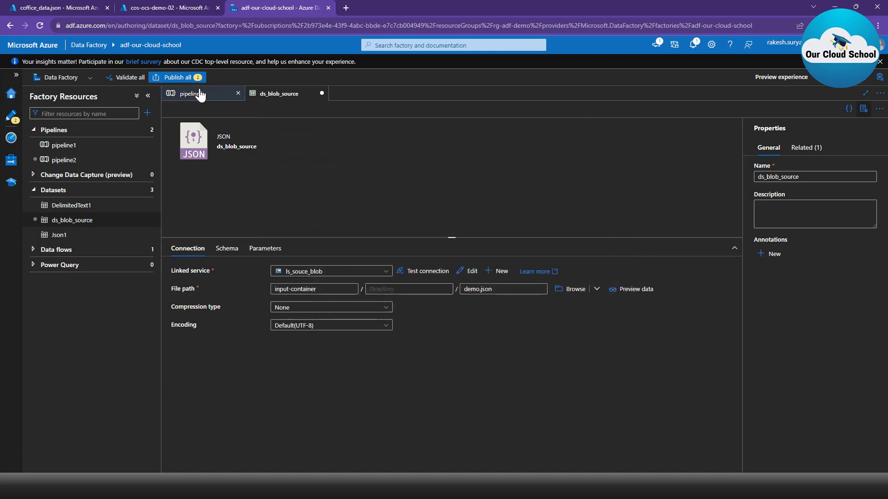
Return to pipeline2 and start a new sink dataset for the copy activity using Azure Cosmos DB for NoSQL.
click(201, 93)
click(337, 254)
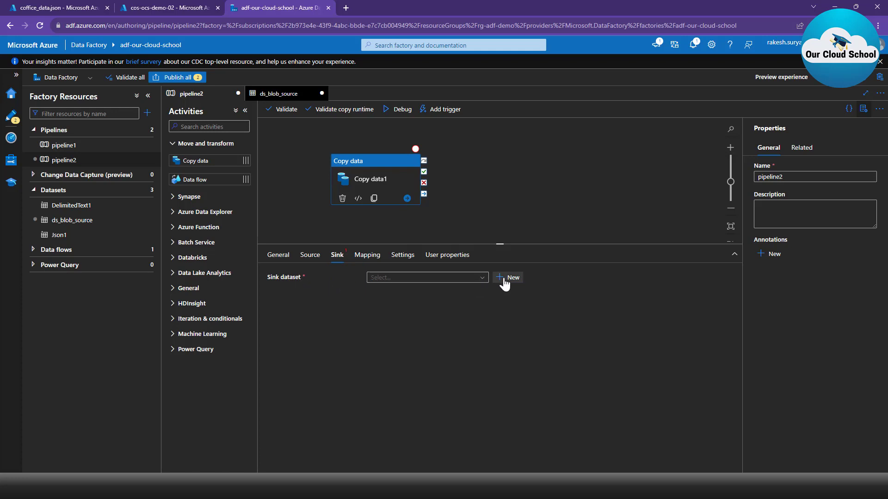
click(486, 280)
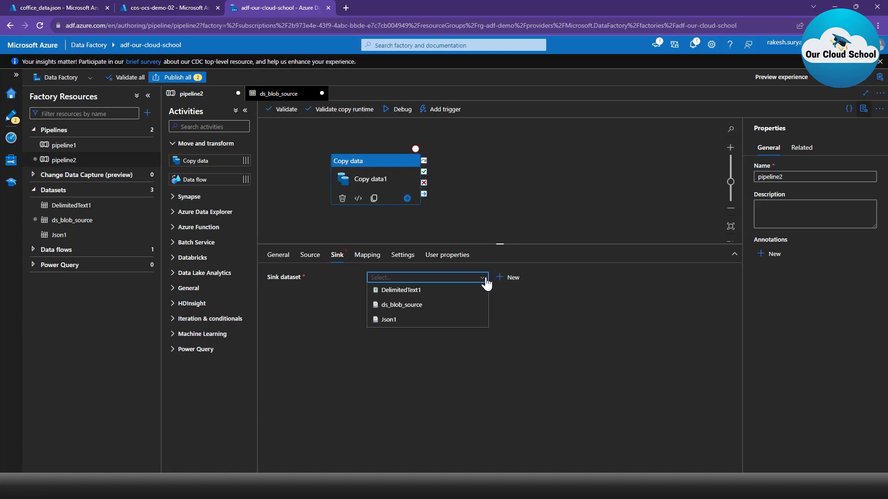
click(510, 278)
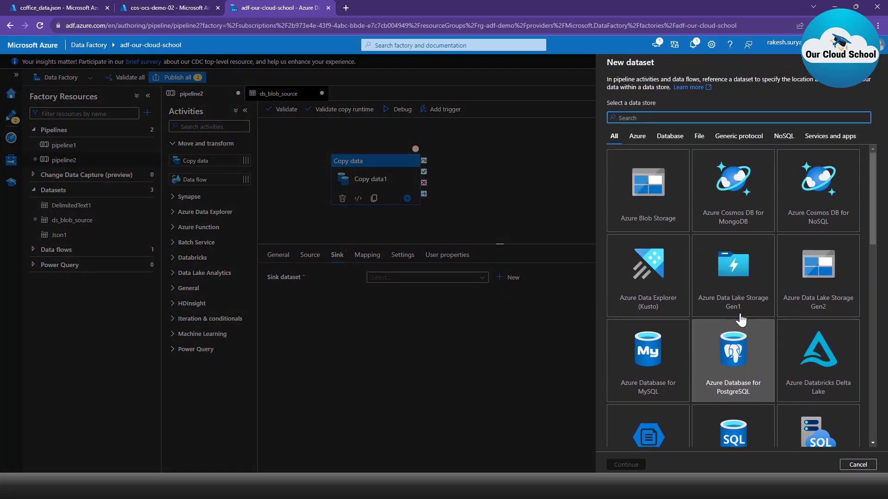
click(821, 196)
click(630, 464)
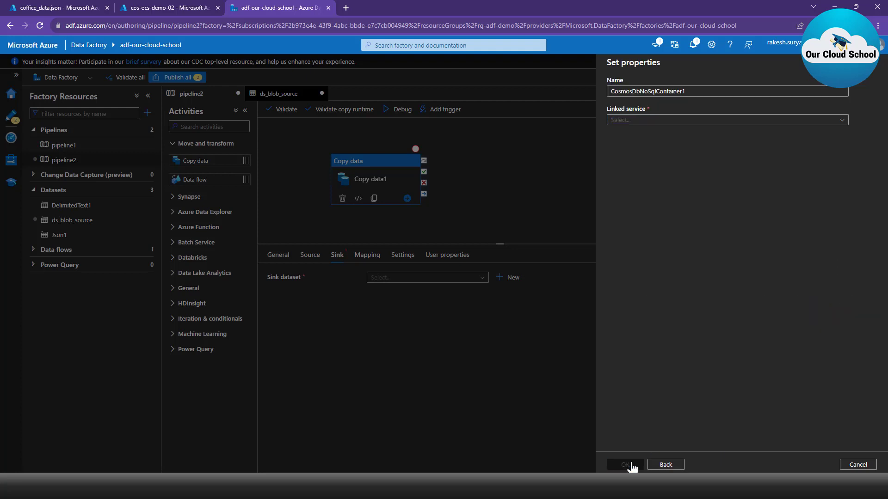
Start a new Cosmos DB linked service for the sink dataset and name it ls_cosmosdb.
click(652, 122)
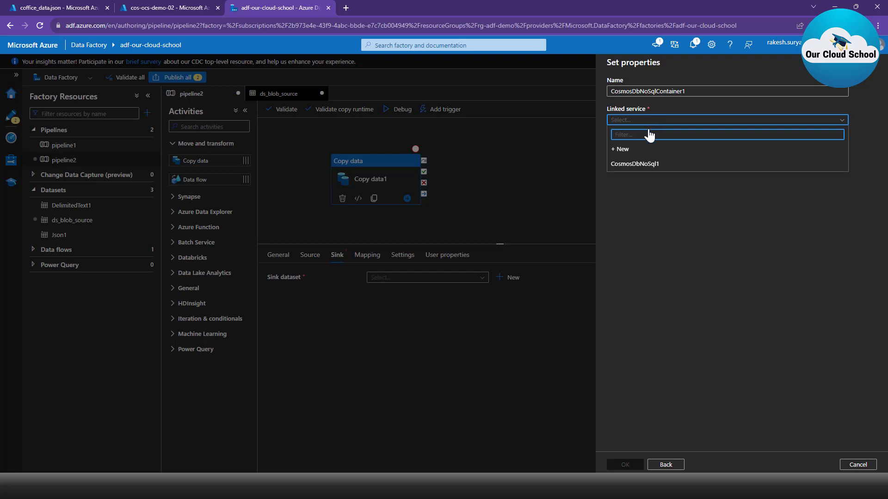
click(666, 150)
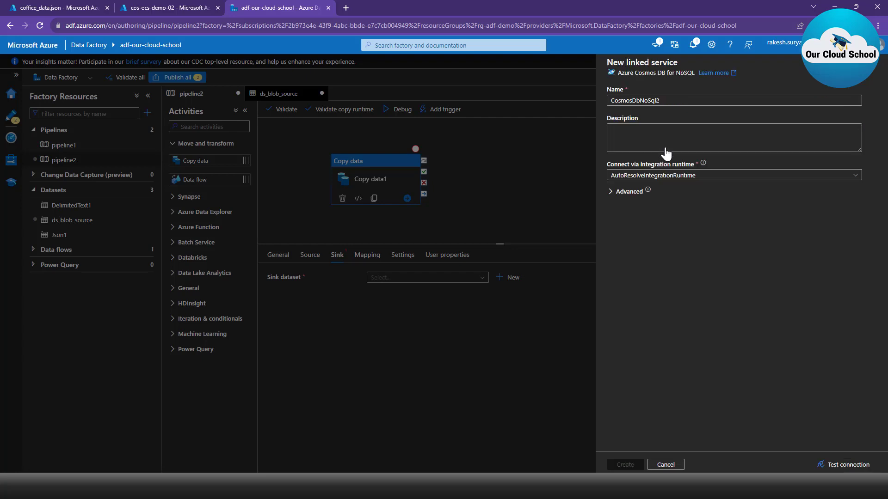
double_click(655, 101)
text(ls_)
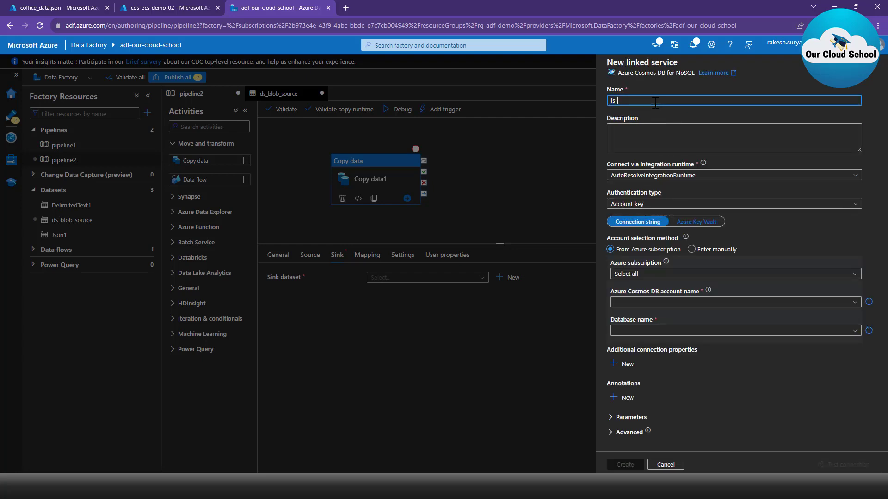
text(cosmosdb)
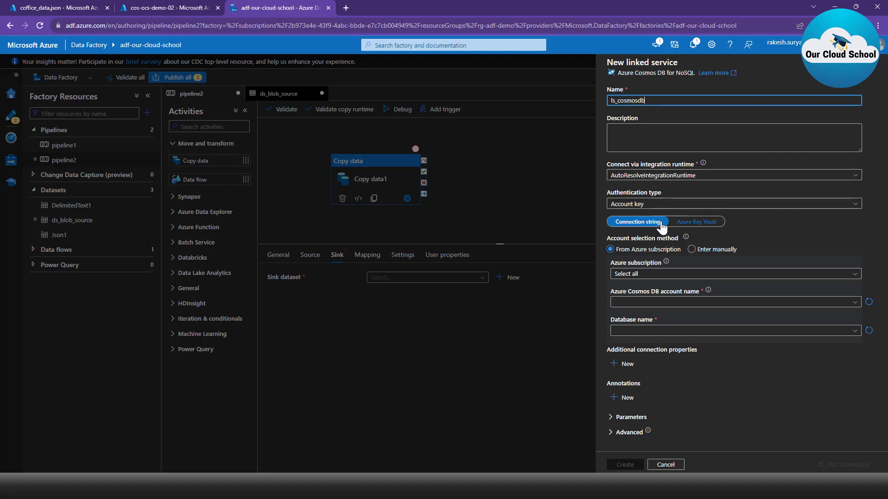
Select the Our Cloud School subscription, Cosmos DB account cos-ocs-demo-02 and database mydb for the linked service.
click(646, 276)
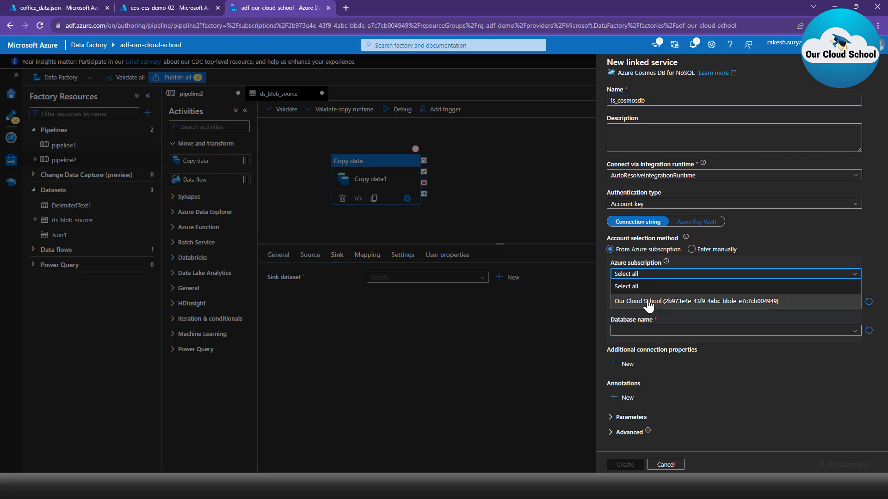
click(648, 298)
click(650, 303)
click(651, 312)
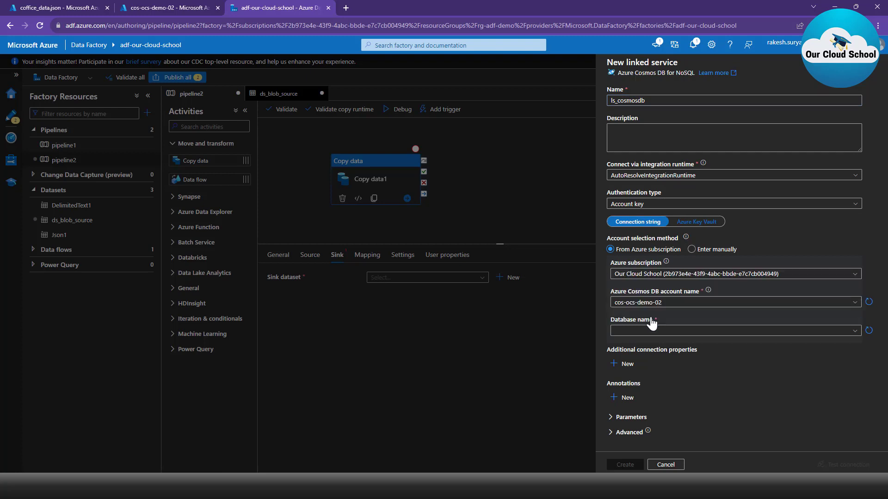
click(673, 332)
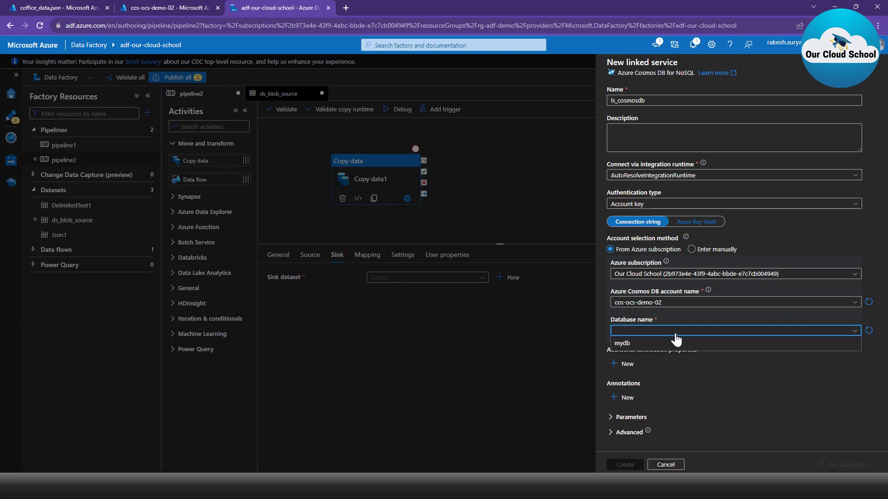
click(676, 344)
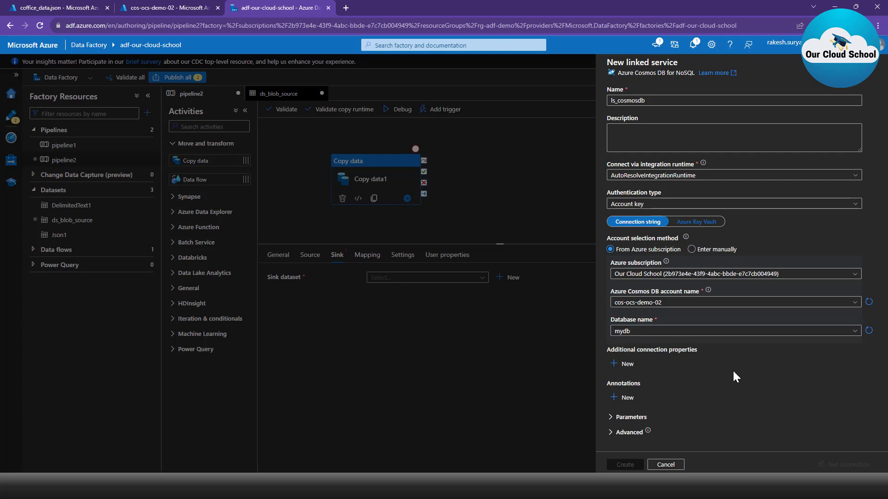
Test the Cosmos DB linked service's connection and create the service.
click(849, 465)
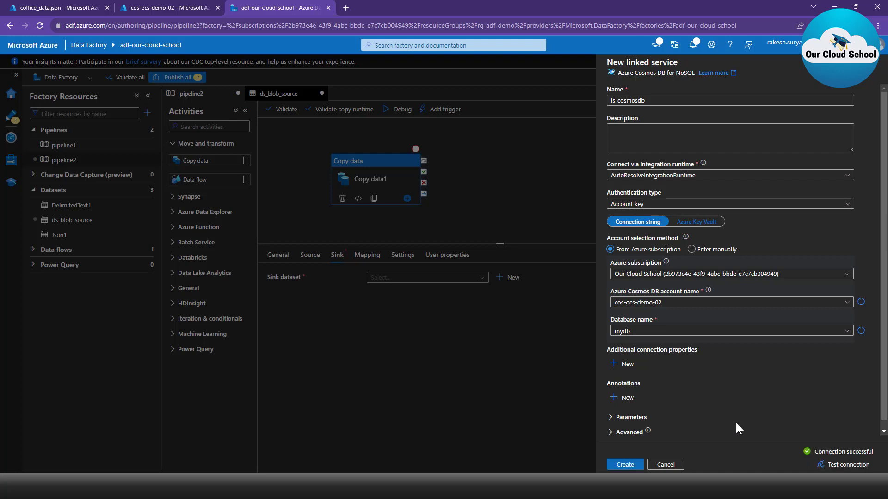
scroll(661, 434, down, 1)
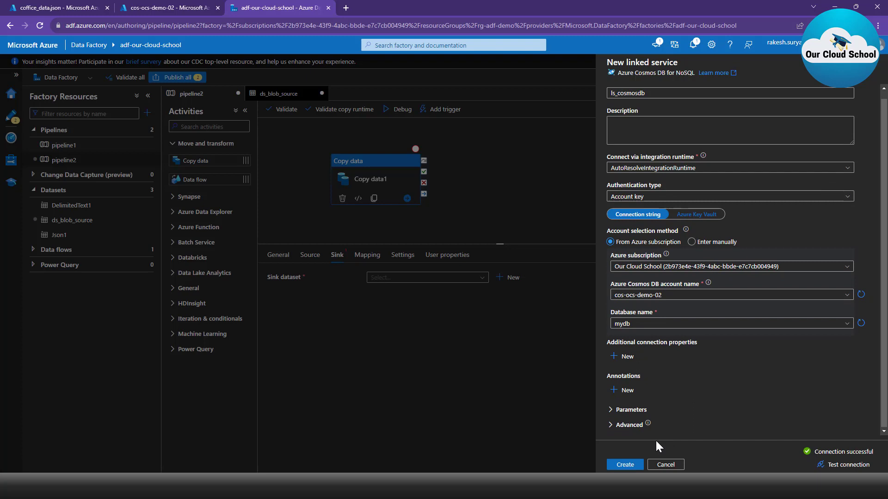
click(632, 465)
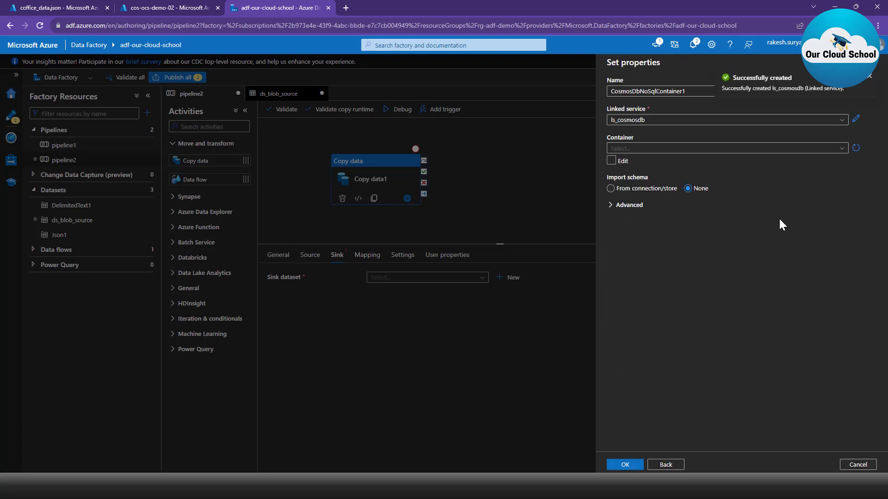
Choose table01 as the sink dataset's container and finish creating the dataset.
click(650, 149)
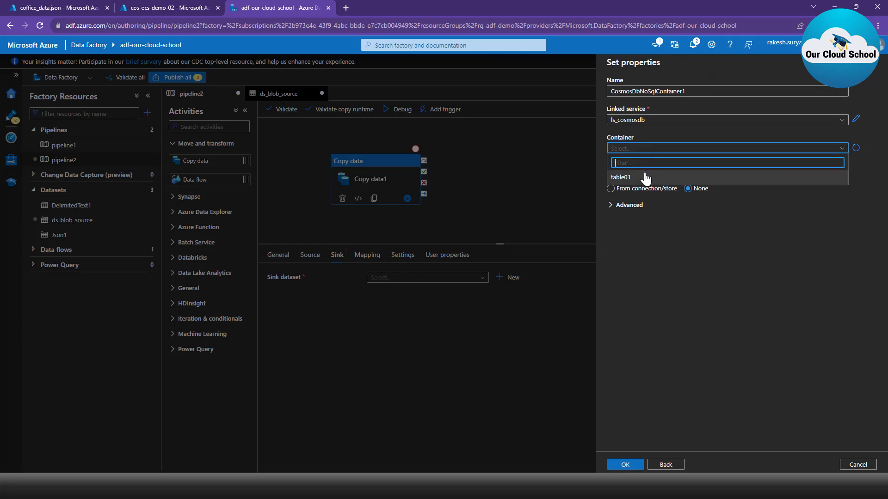
click(644, 178)
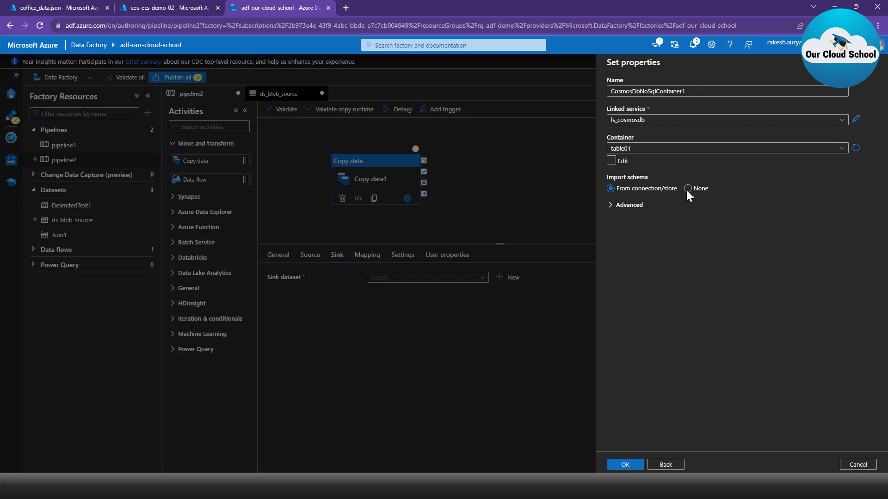
click(625, 467)
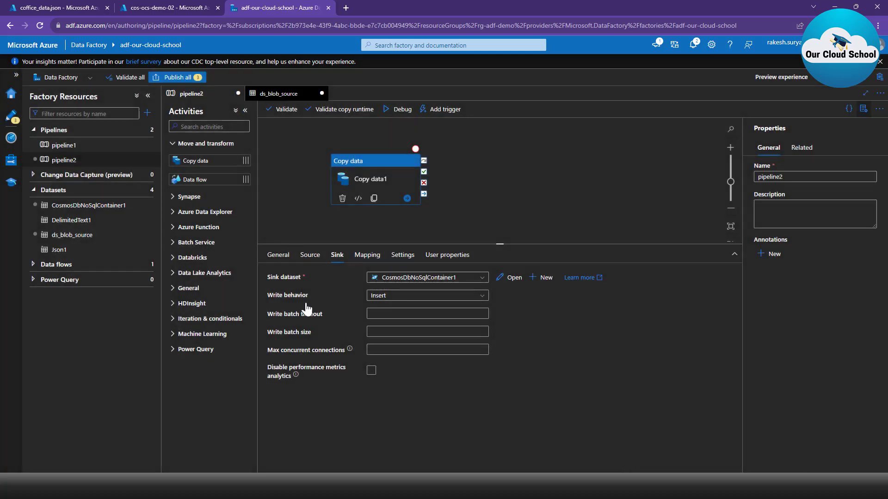
Switch the sink's write behavior to Upsert and set it back to Insert.
click(418, 299)
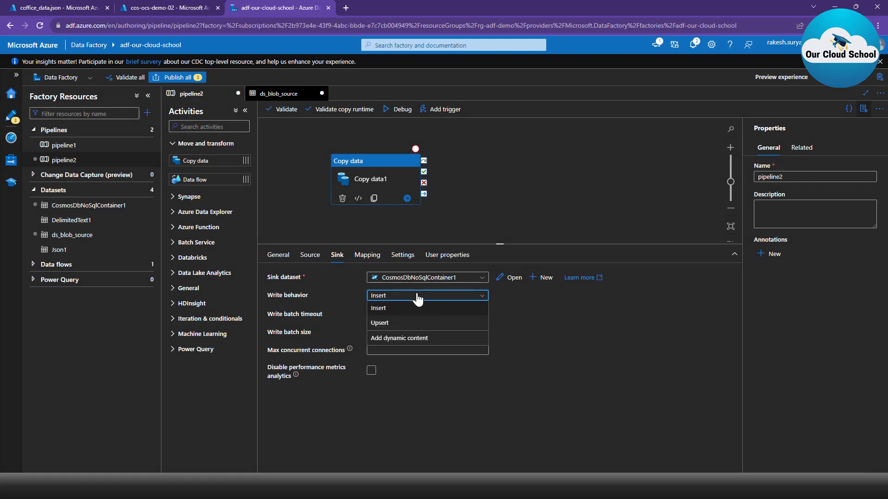
click(406, 323)
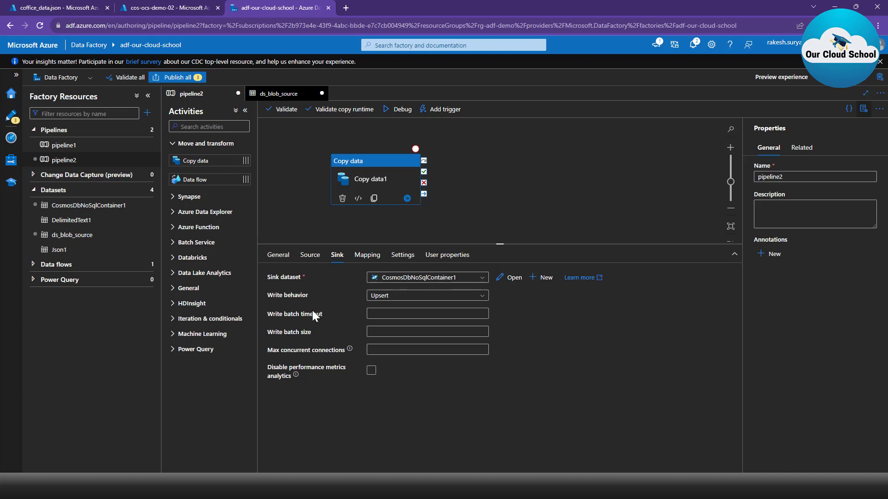
click(419, 298)
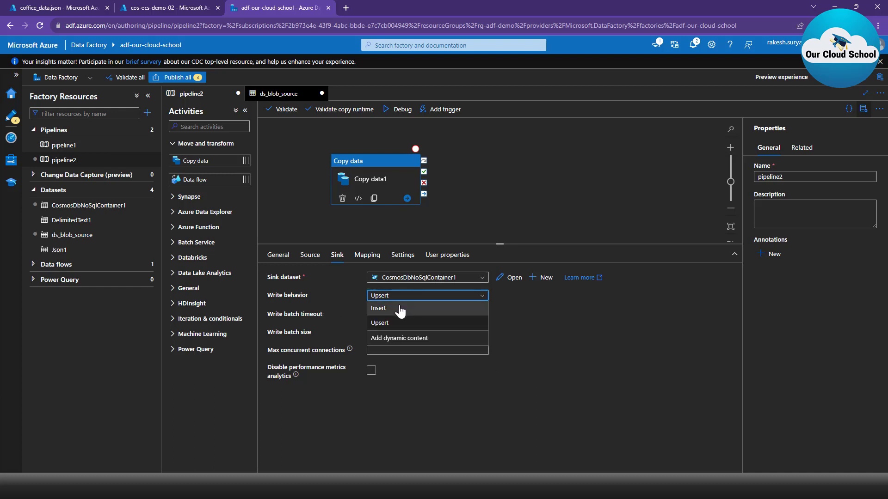
click(402, 306)
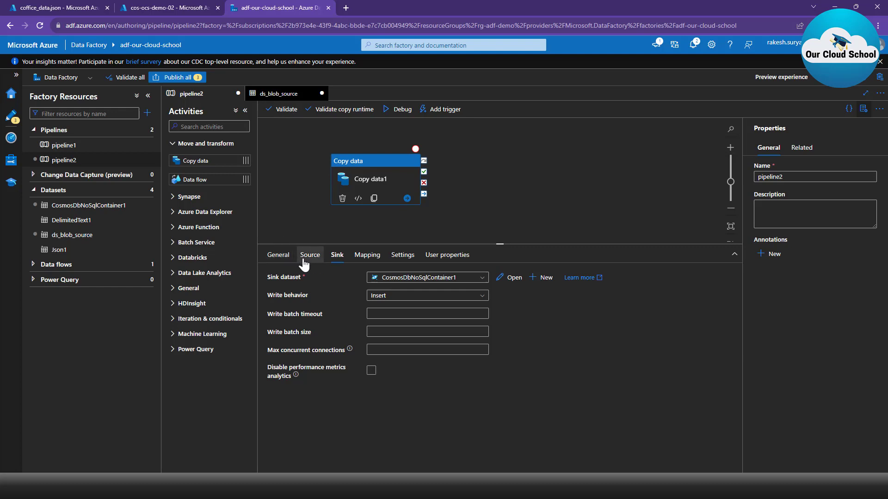
Validate pipeline2, close the validation output and collapse the factory resources list.
click(292, 113)
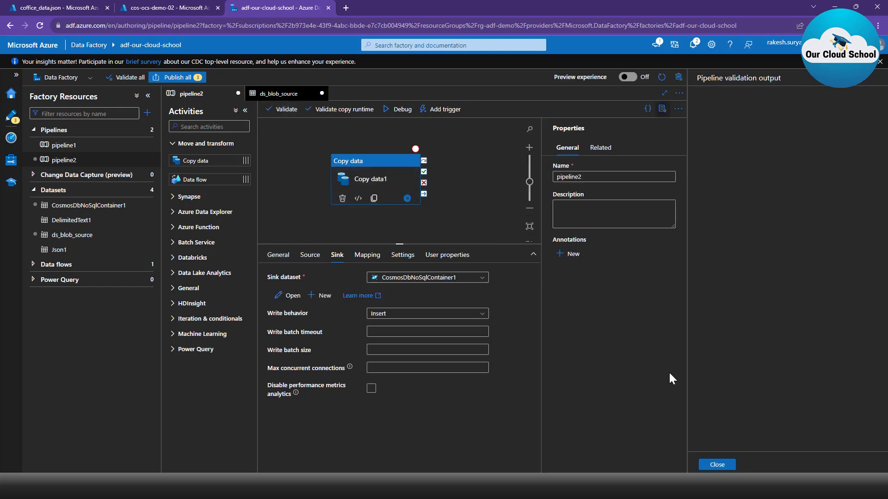
click(716, 465)
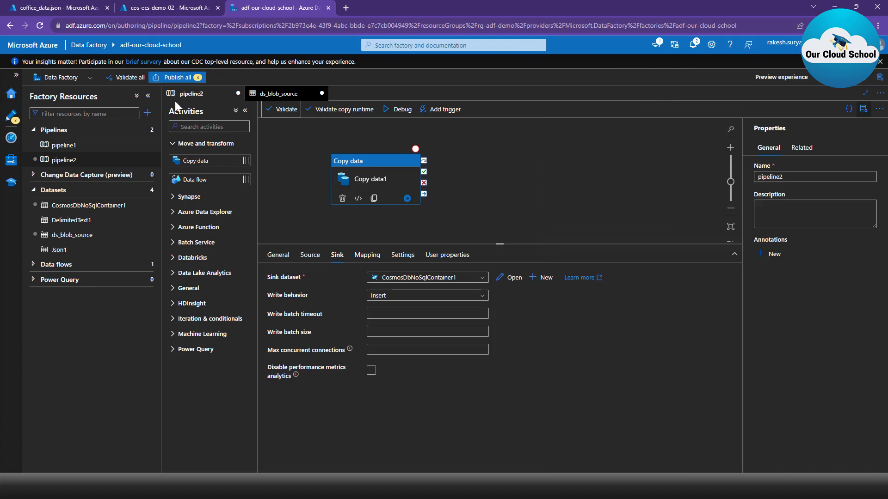
click(149, 97)
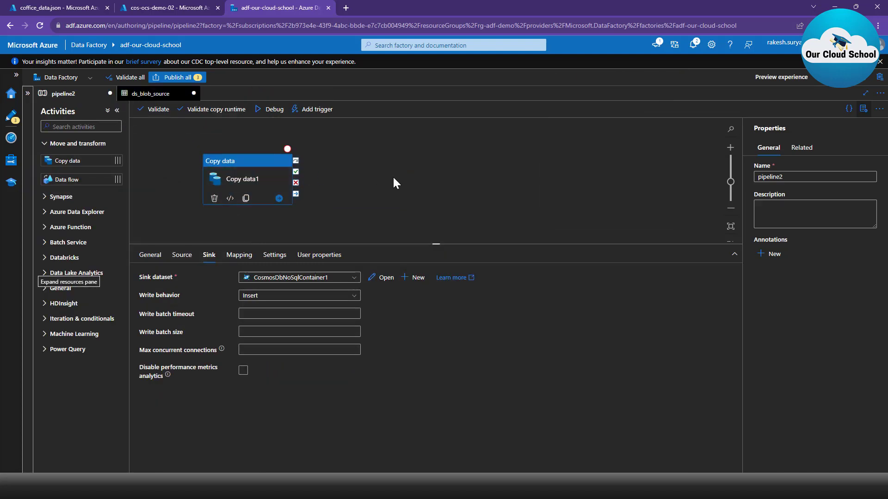
Start a debug run of pipeline2 and refresh its run status.
click(272, 110)
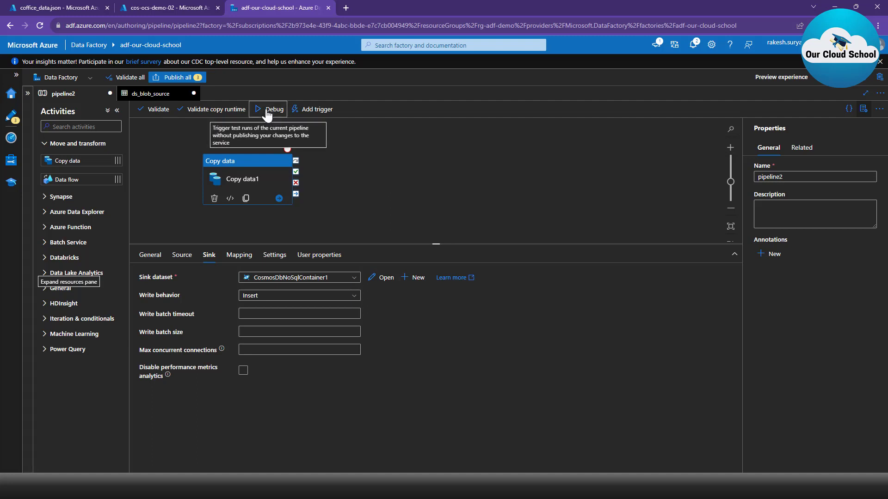
click(374, 159)
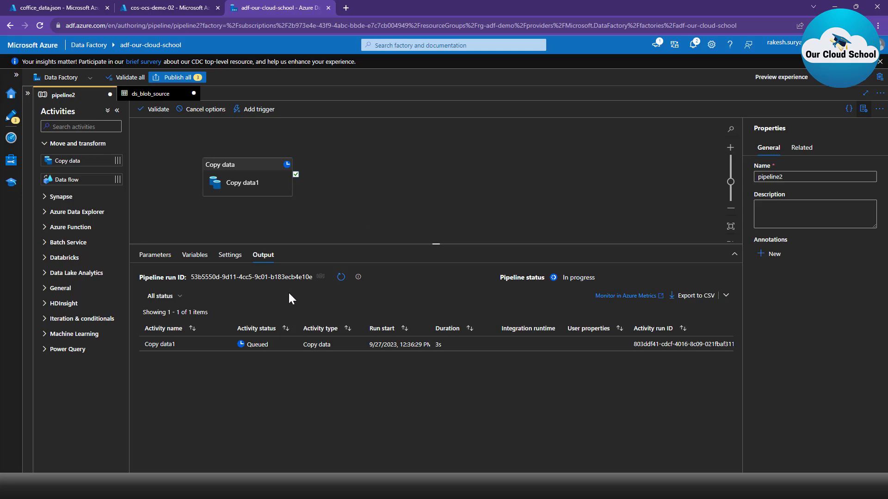
mouse_move(192, 279)
click(340, 278)
View the contents of the demo.json blob in input-container while the pipeline run is in progress.
click(70, 8)
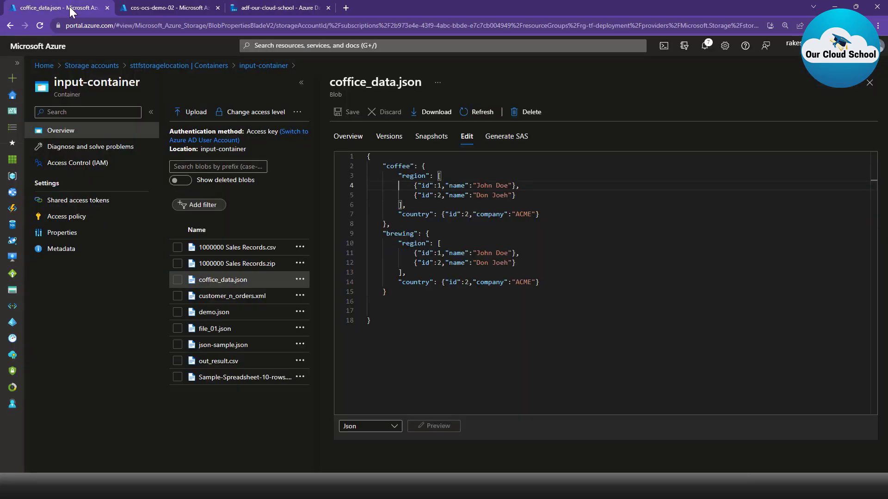
click(216, 314)
click(216, 314)
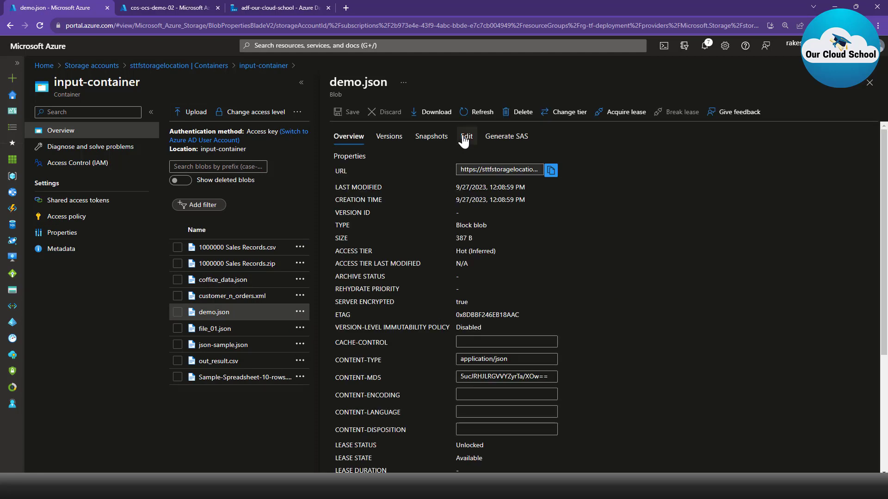
click(460, 138)
click(435, 301)
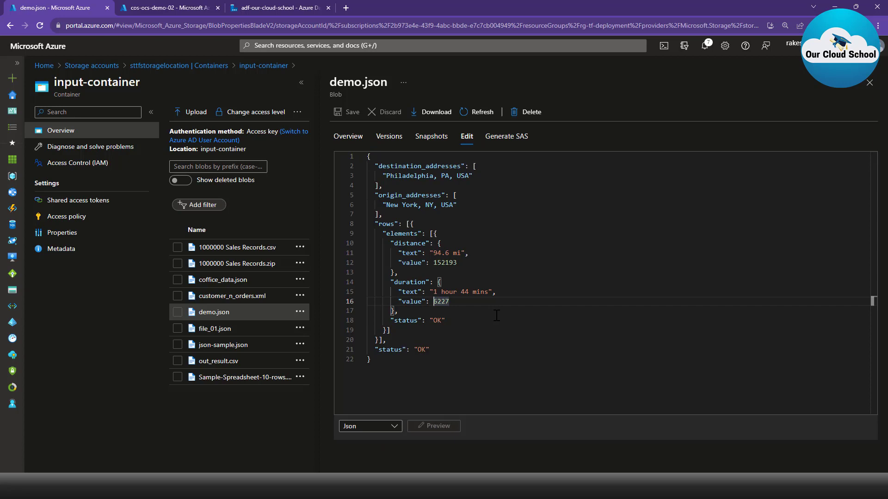
click(254, 7)
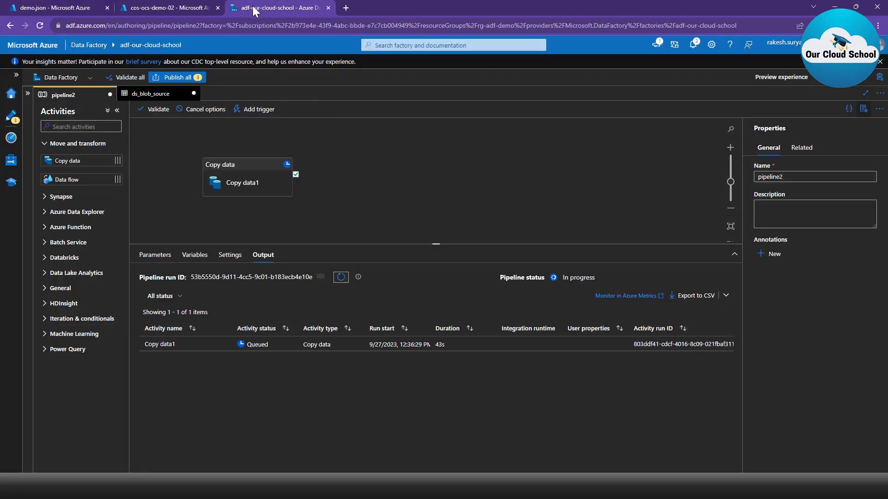
Reload the items of the table01 container in the cos-ocs-demo-02 Data Explorer.
click(194, 8)
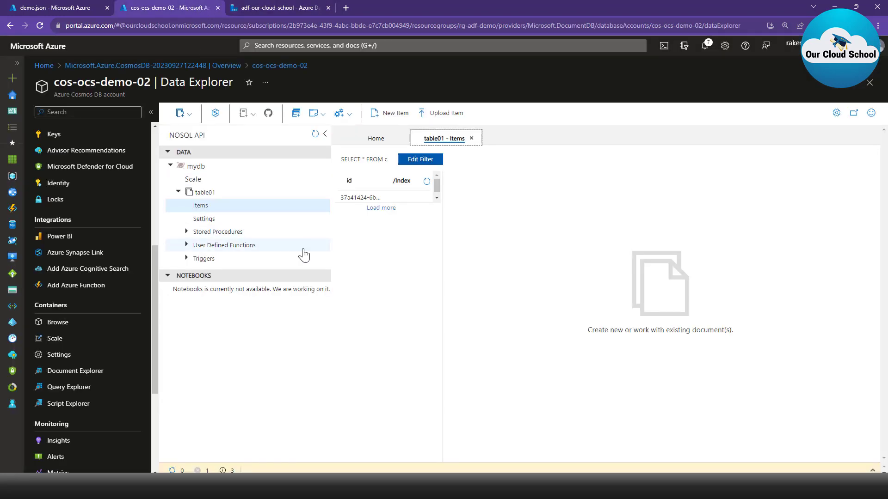
double_click(386, 208)
click(386, 209)
click(427, 181)
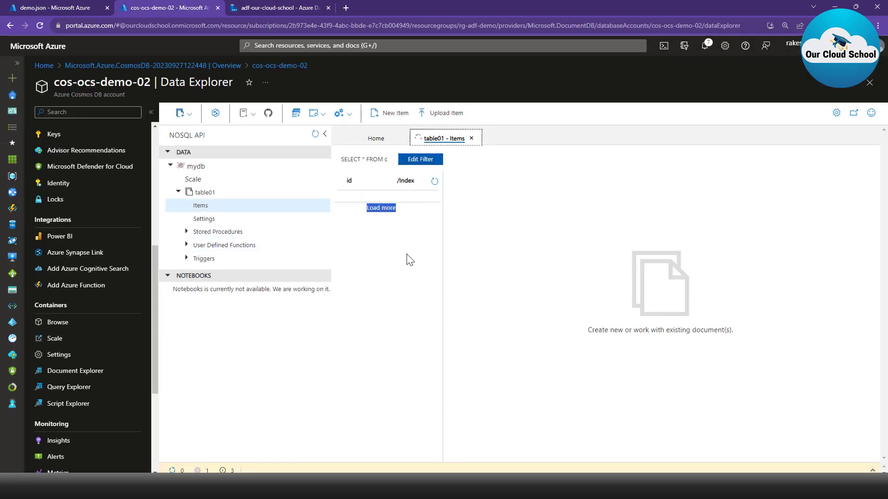
click(406, 277)
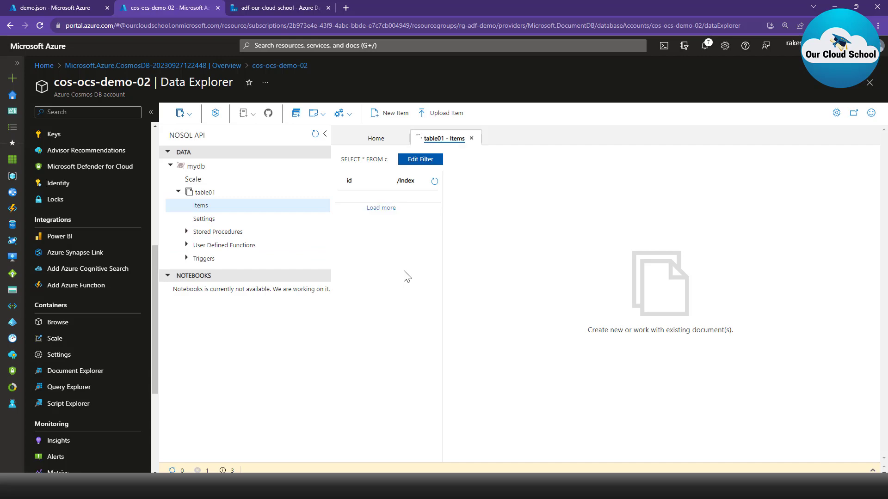
Return to Data Factory and review the Copy data1 run details for data read and rows written.
click(247, 7)
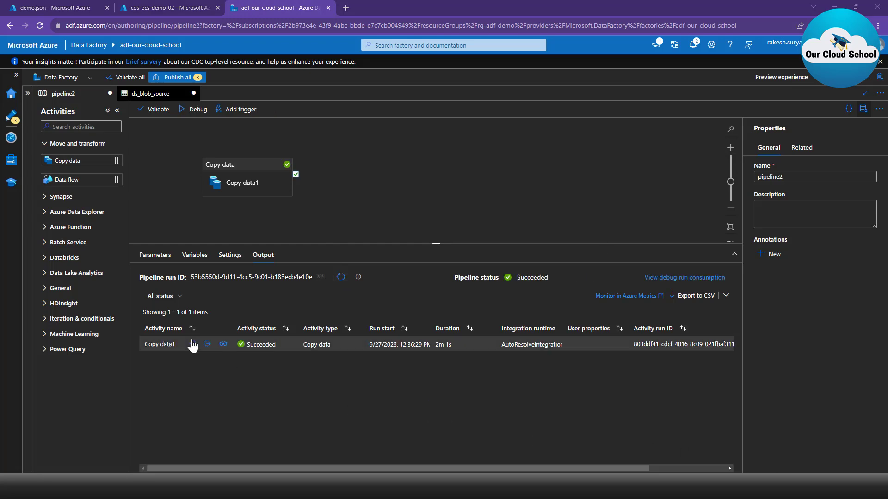
click(223, 345)
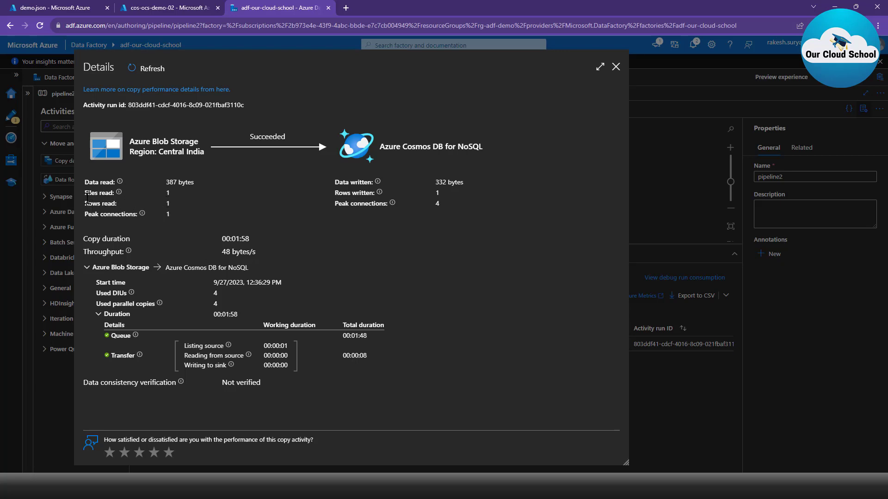
drag(86, 199, 117, 205)
drag(331, 187, 442, 191)
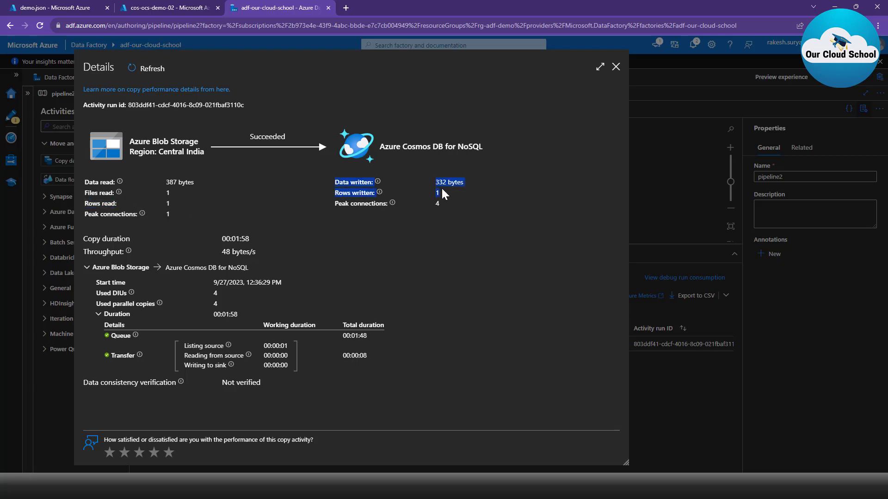
click(616, 66)
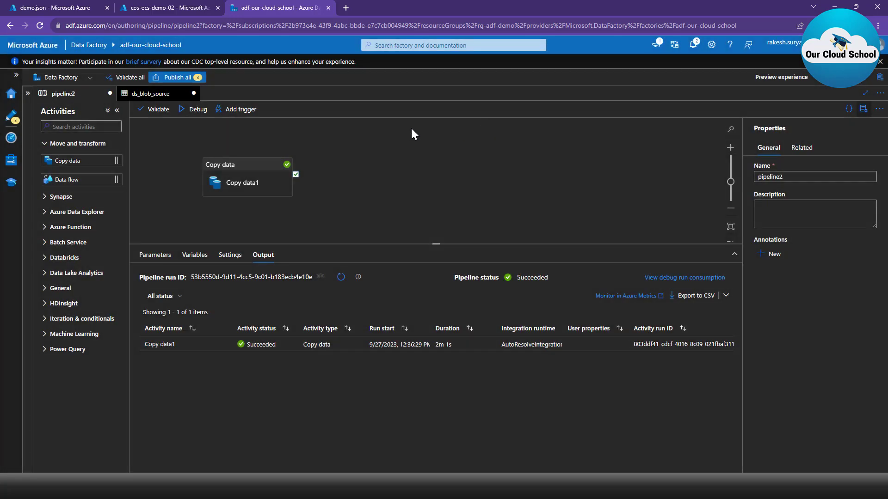
Refresh table01's items in Cosmos DB and examine the newly copied document's JSON content.
click(178, 8)
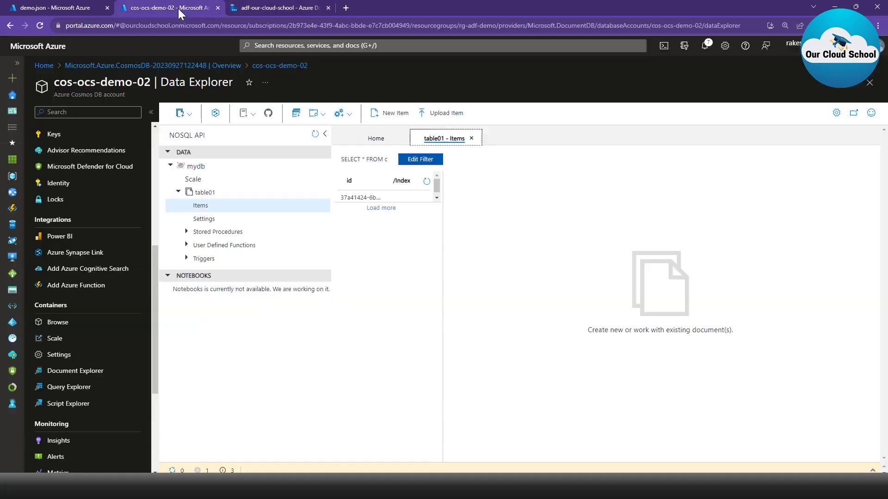
click(426, 184)
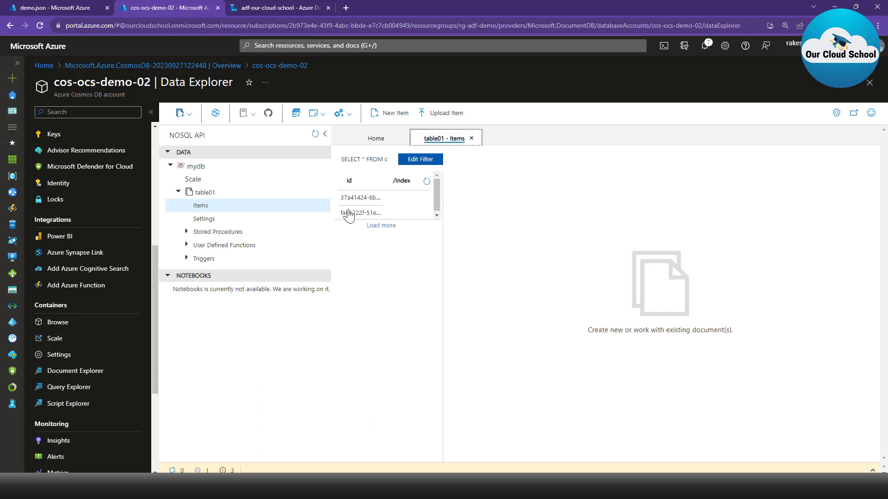
click(351, 214)
double_click(351, 212)
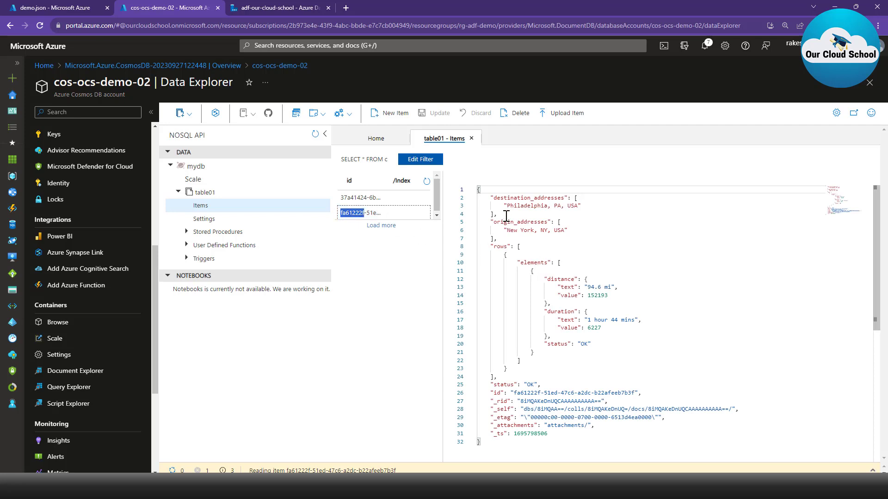
click(486, 198)
drag(486, 199, 503, 378)
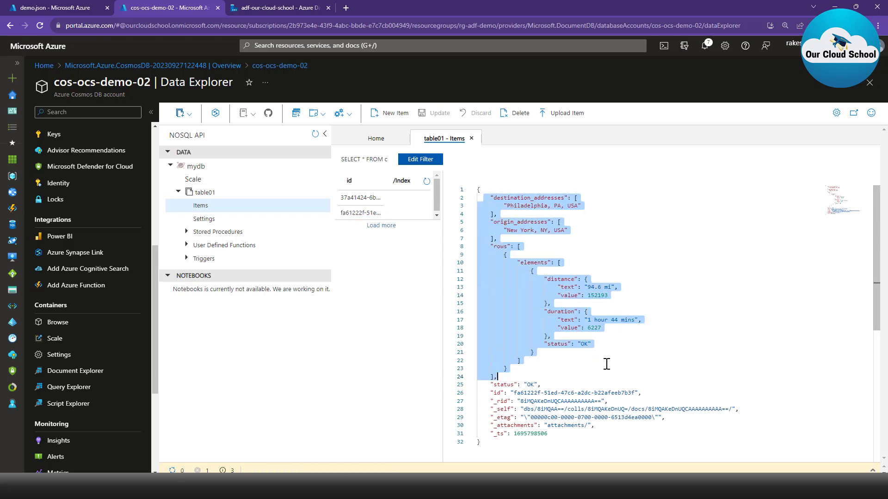
Set Copy data1's source in Data Factory to a wildcard file path with the file name *.csv.
click(292, 5)
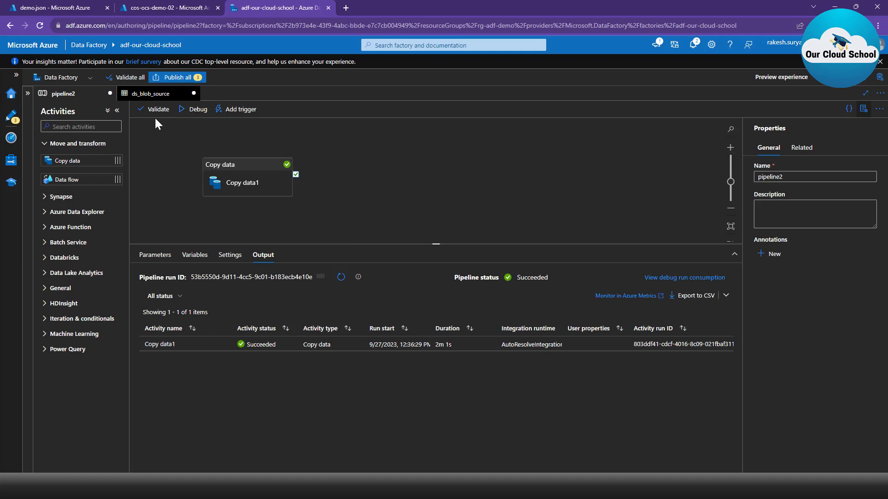
click(246, 180)
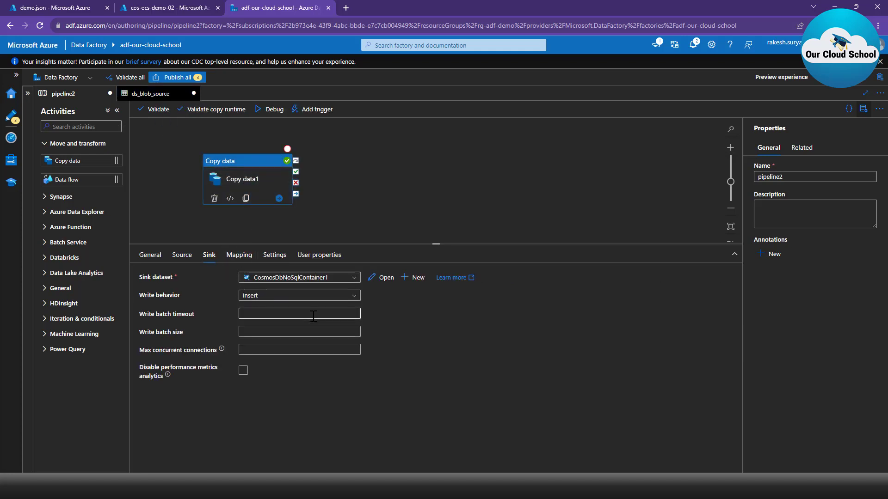
click(189, 256)
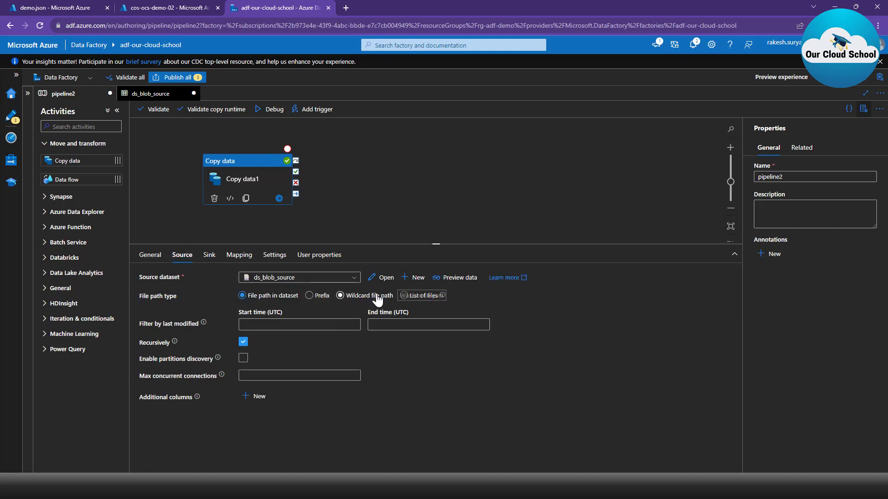
click(362, 296)
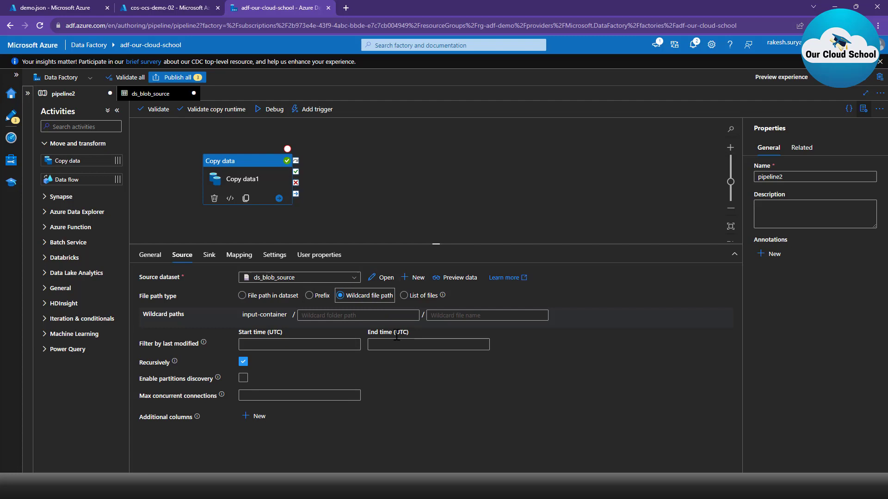
click(446, 316)
text(*)
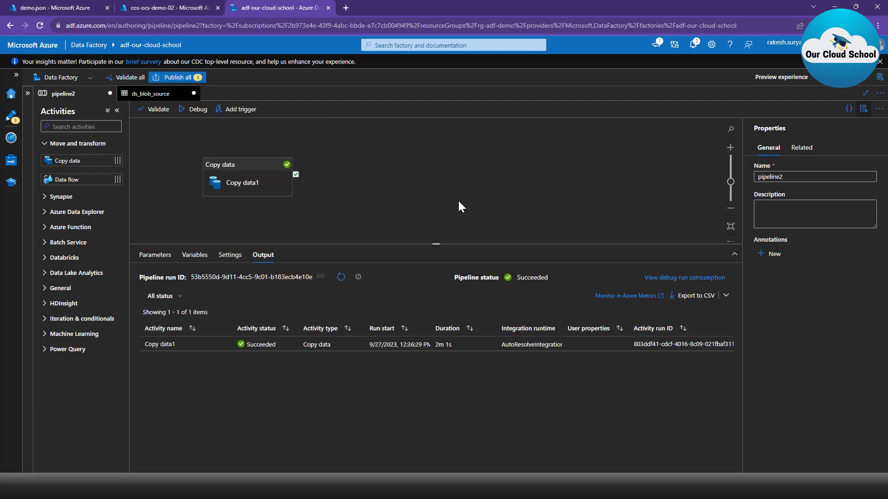
Open the ds_blob_source dataset from Copy data1's source and clear demo.json from its file path.
mouse_move(242, 182)
click(232, 183)
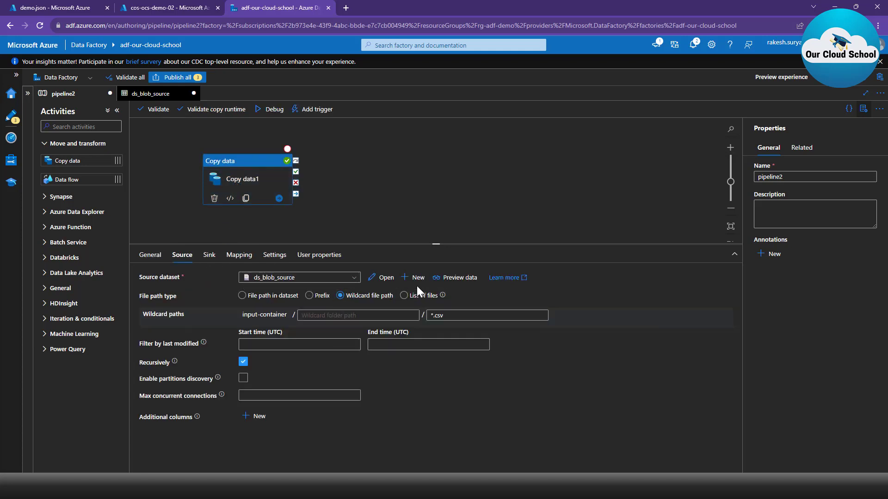
click(388, 279)
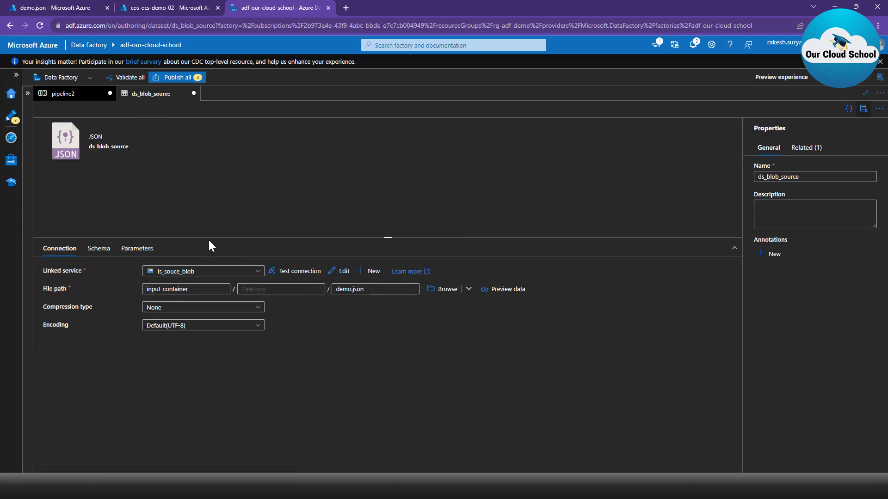
drag(382, 289, 334, 290)
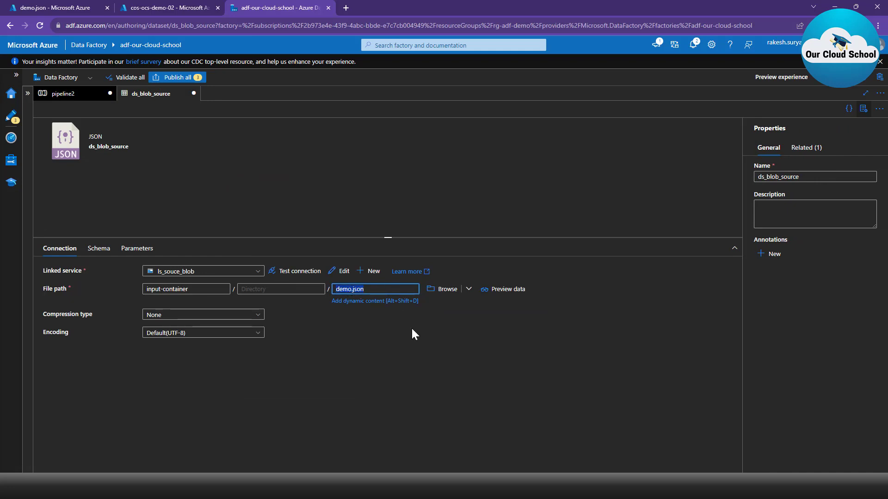
key(BackSpace)
click(411, 334)
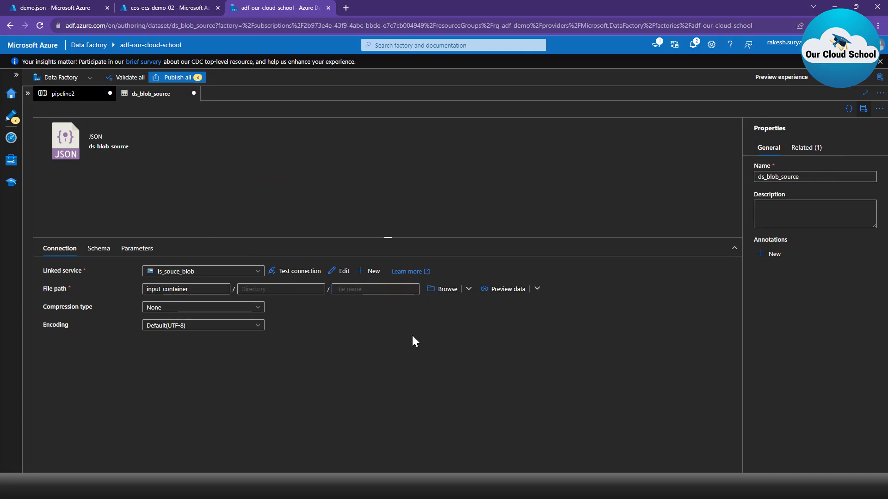
Return to pipeline2, check the copy activity's sink settings and validate the pipeline.
click(74, 95)
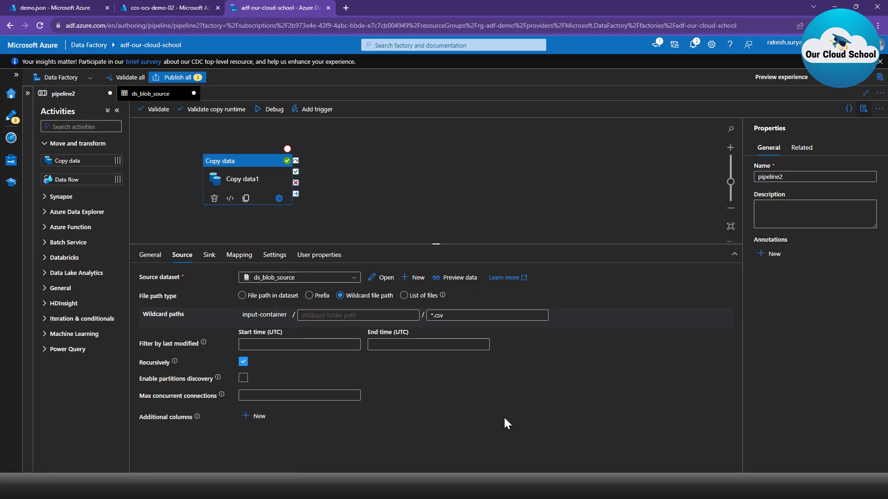
click(209, 254)
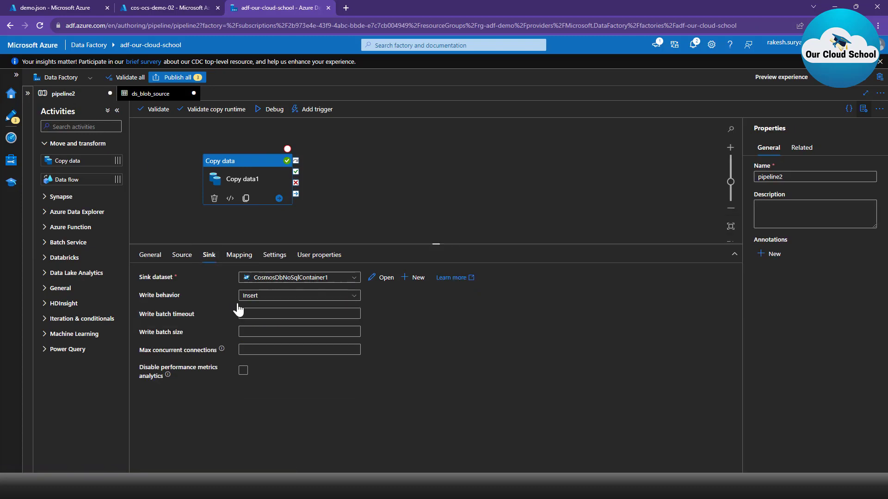
click(154, 110)
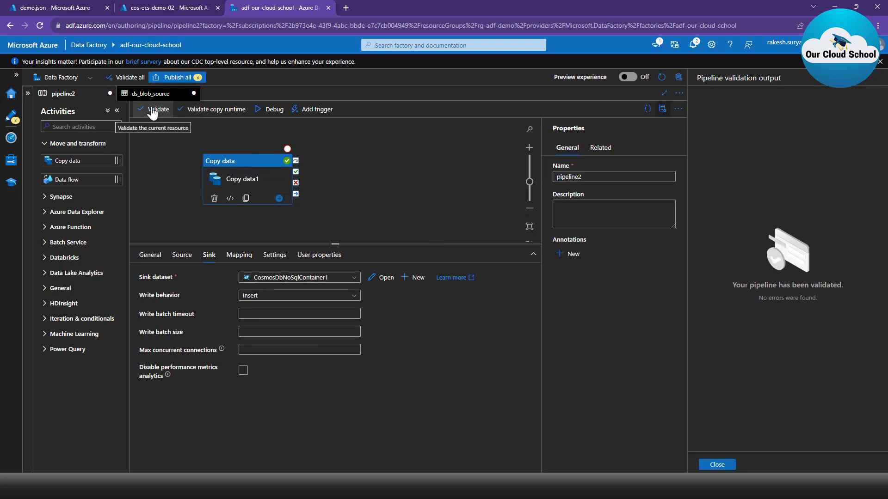
Change the source's wildcard file name to *.json.
click(191, 262)
click(427, 316)
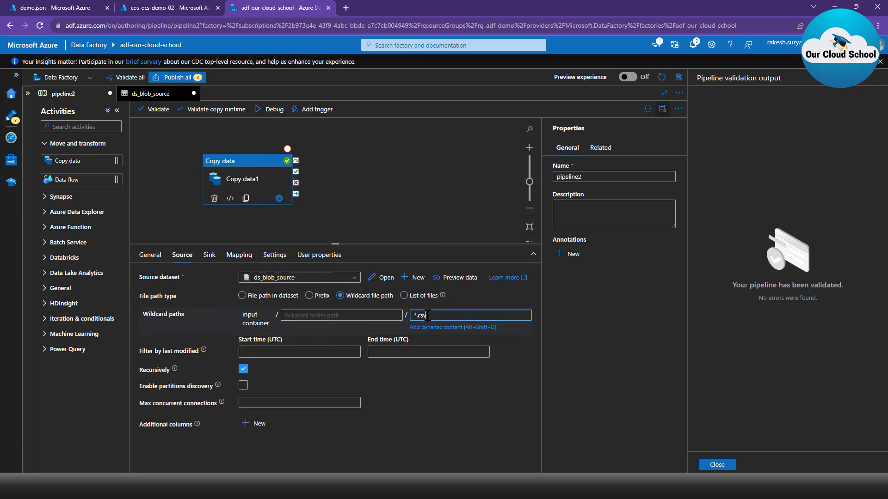
drag(427, 316, 417, 315)
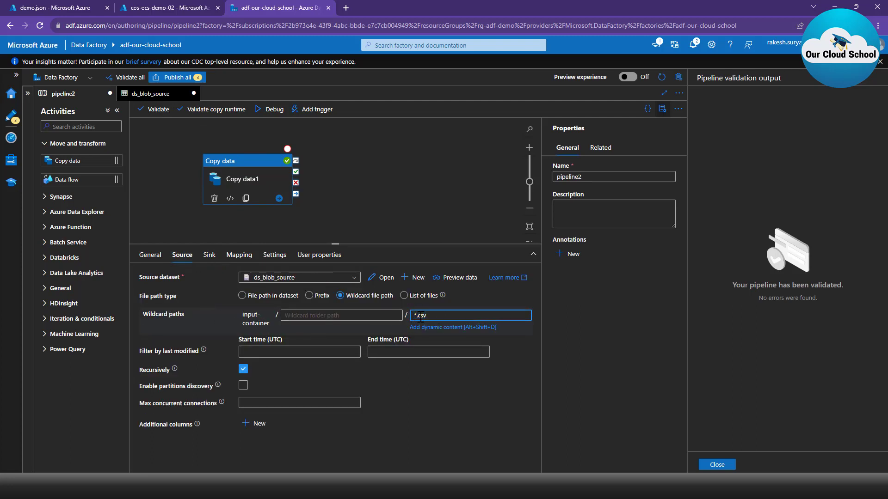
text(.json)
click(501, 400)
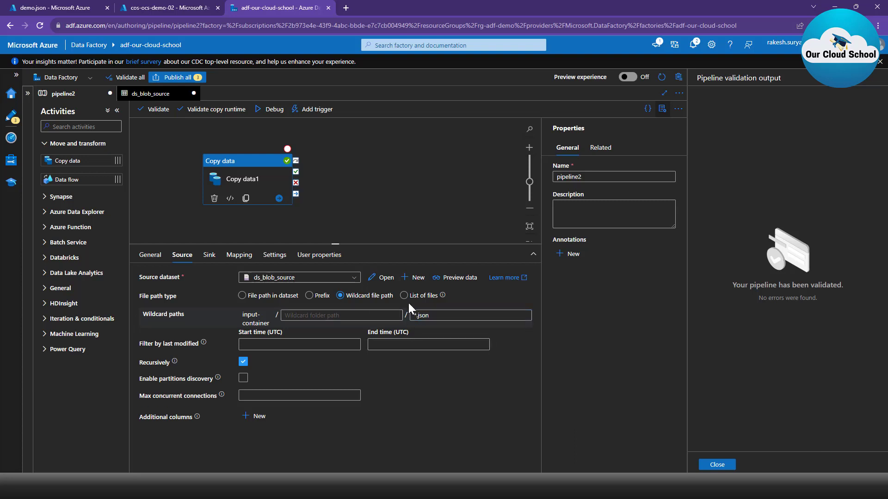
Check Copy data1's sink settings, validate pipeline2 and start a debug run.
click(209, 255)
click(729, 468)
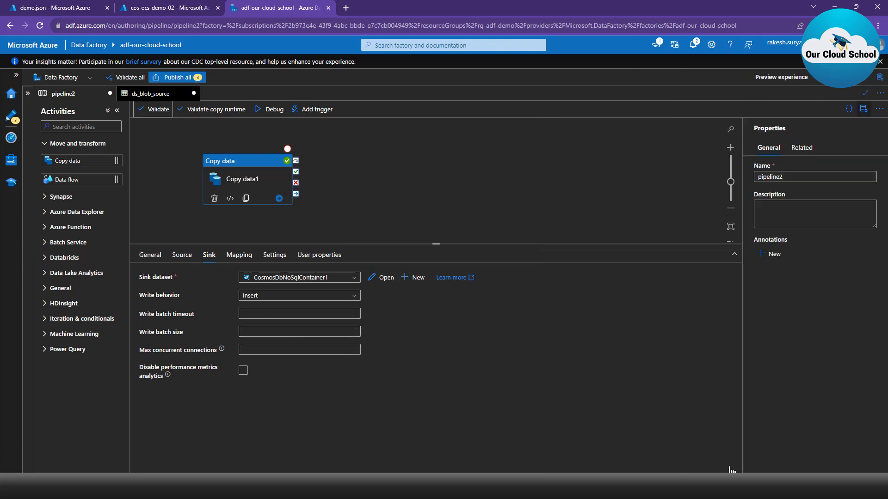
click(155, 112)
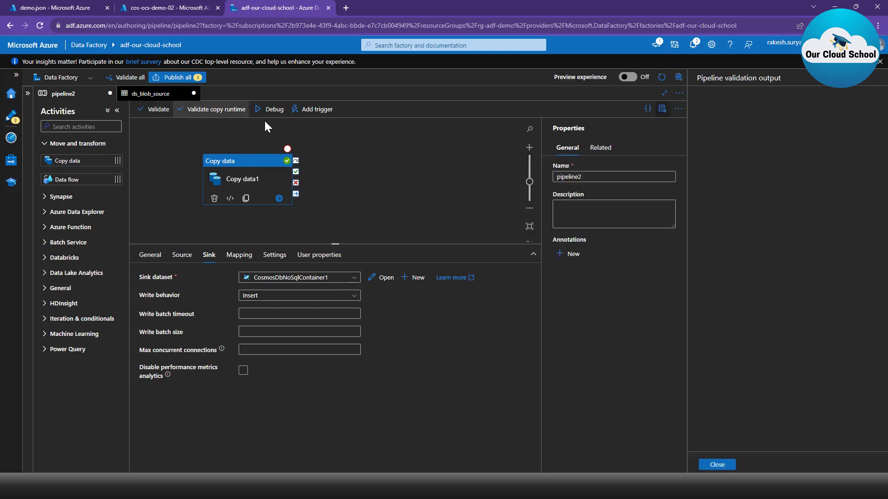
click(716, 465)
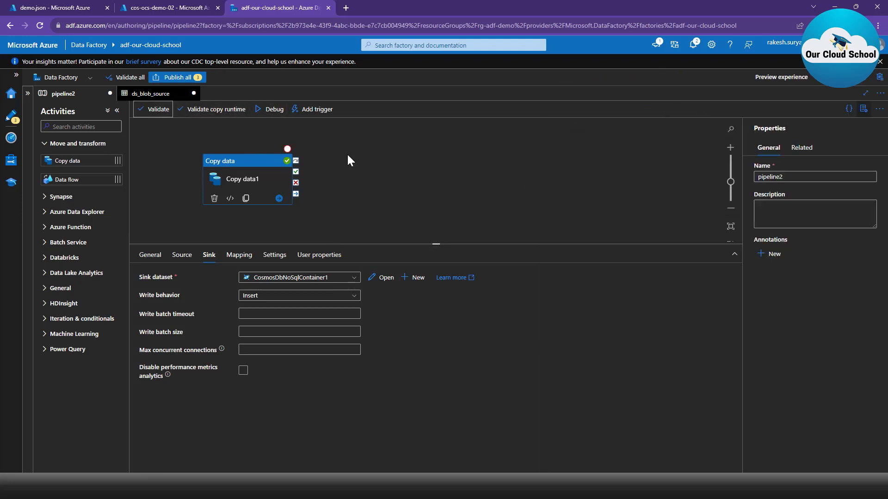
click(275, 118)
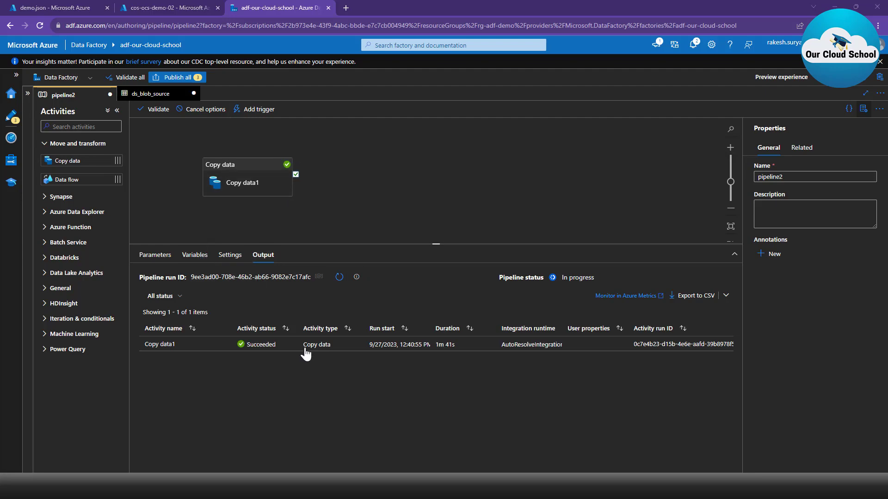
Review the Copy data1 run details, checking the files read, rows read and peak connections.
click(216, 344)
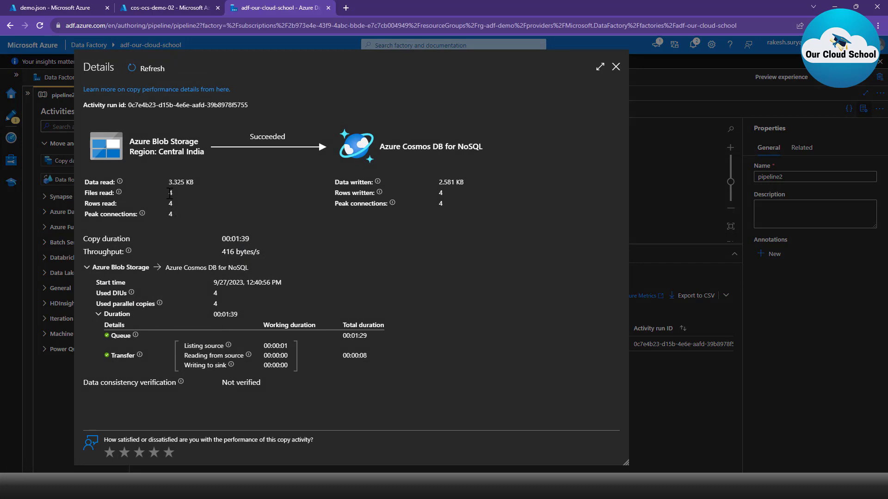
drag(170, 194, 173, 214)
click(210, 219)
click(616, 67)
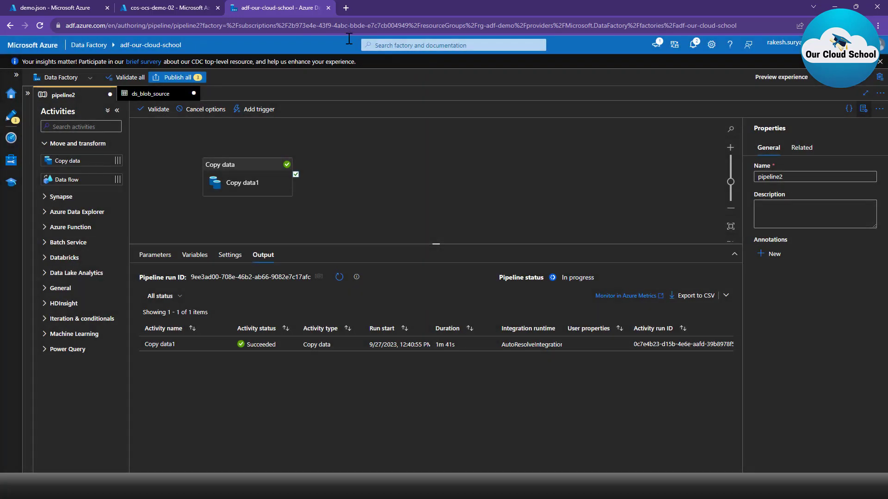
Switch to the Cosmos DB Data Explorer, refresh table01's items and inspect the newly copied JSON documents.
click(176, 8)
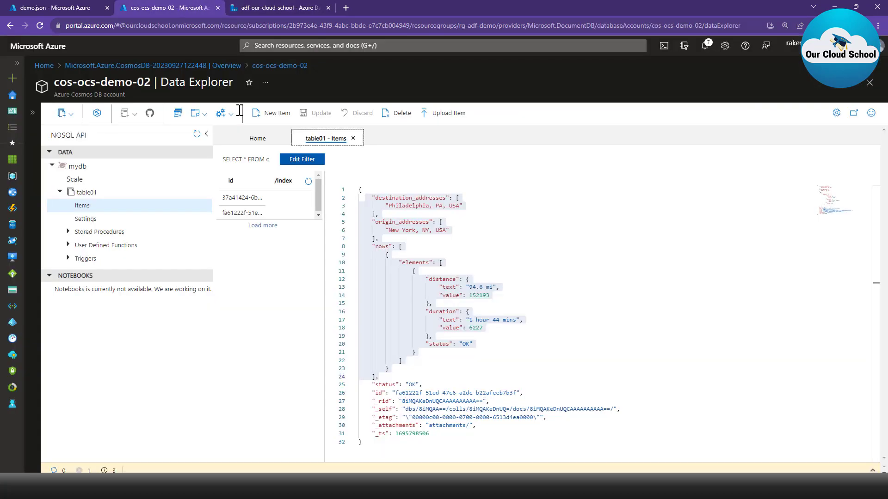
click(309, 181)
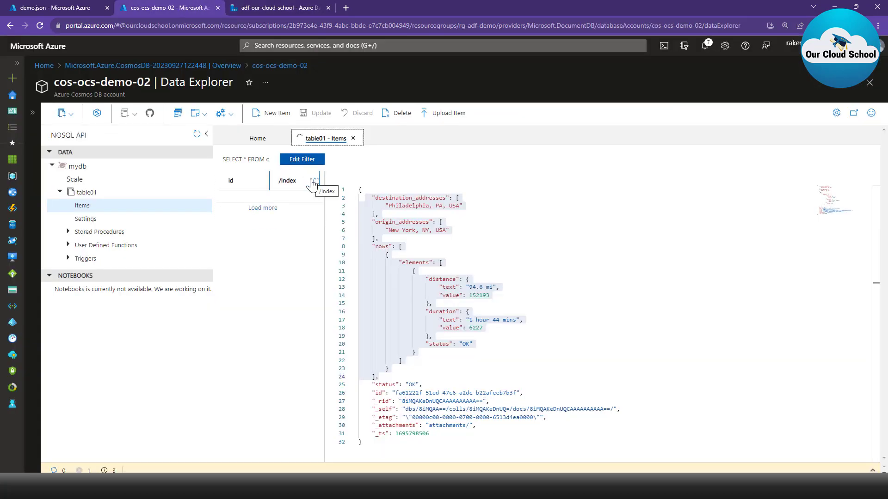
click(248, 231)
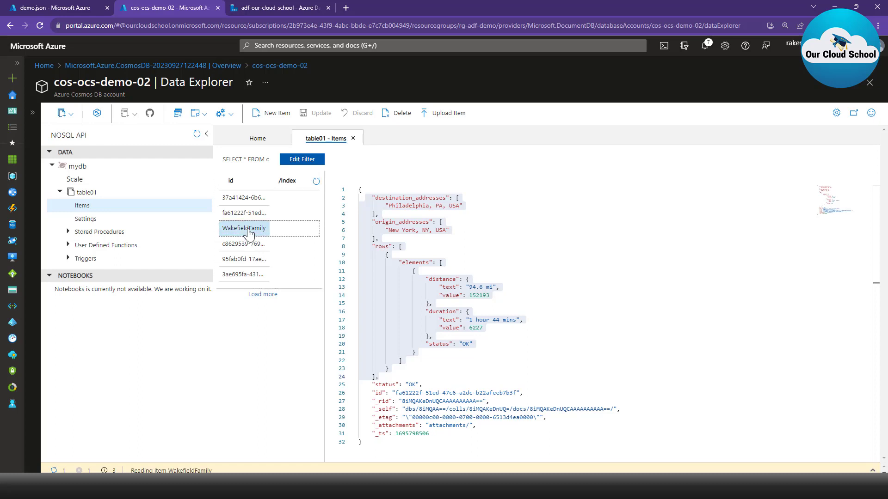
double_click(249, 231)
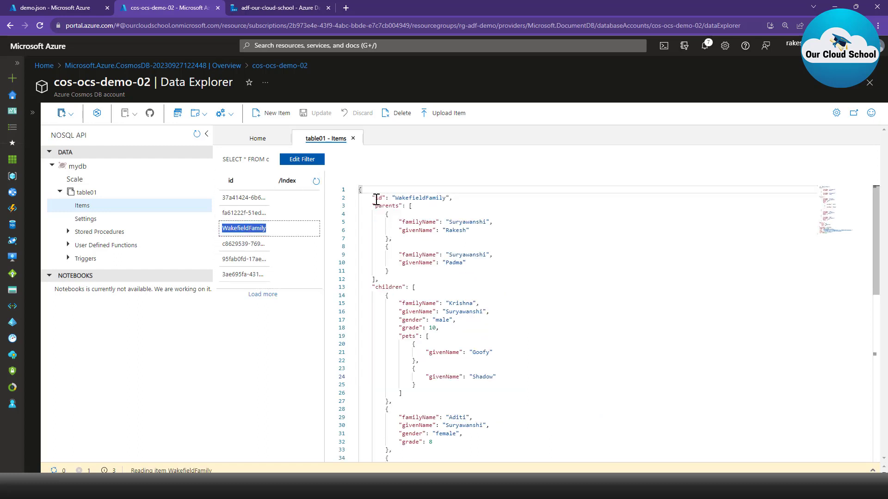
drag(365, 198, 466, 202)
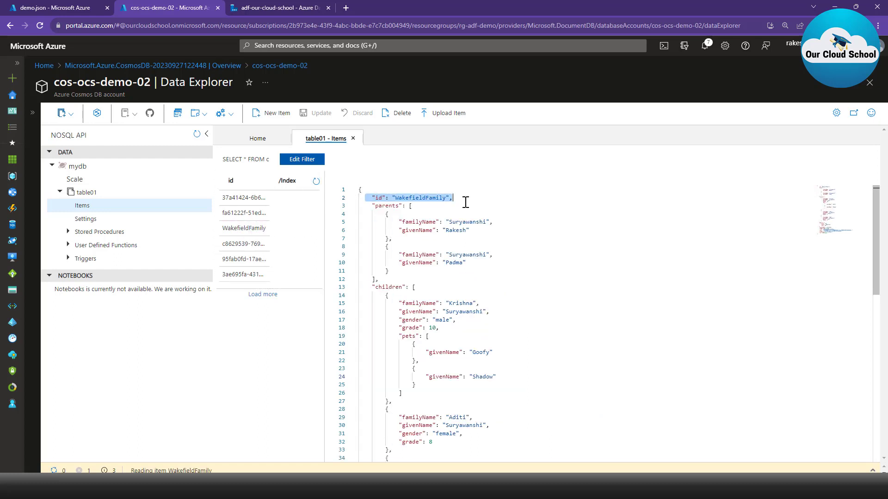
click(243, 246)
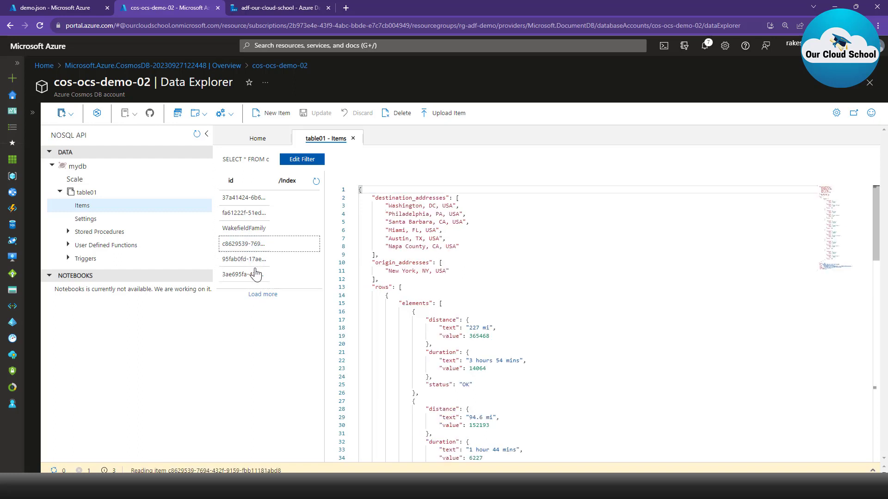
click(245, 262)
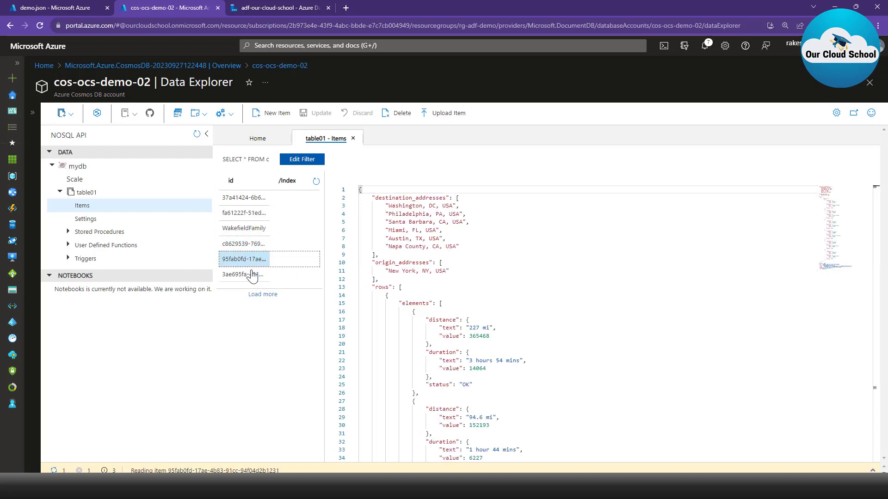
click(249, 277)
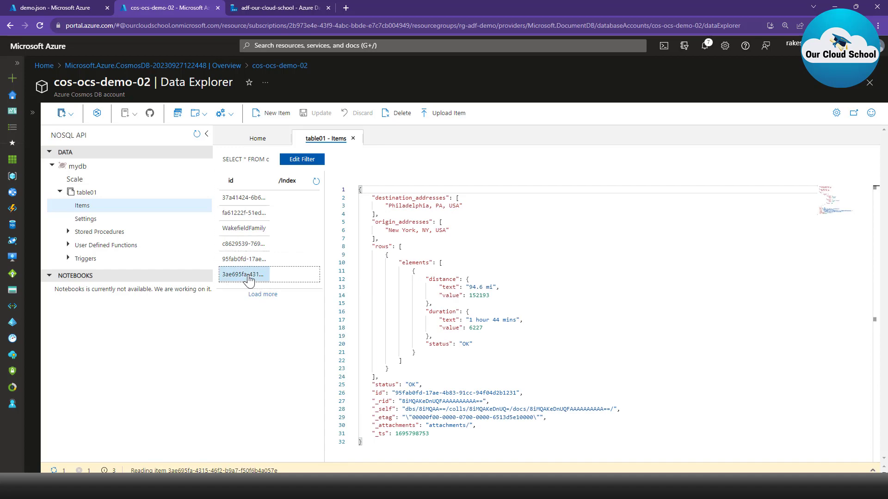
scroll(503, 283, down, 3)
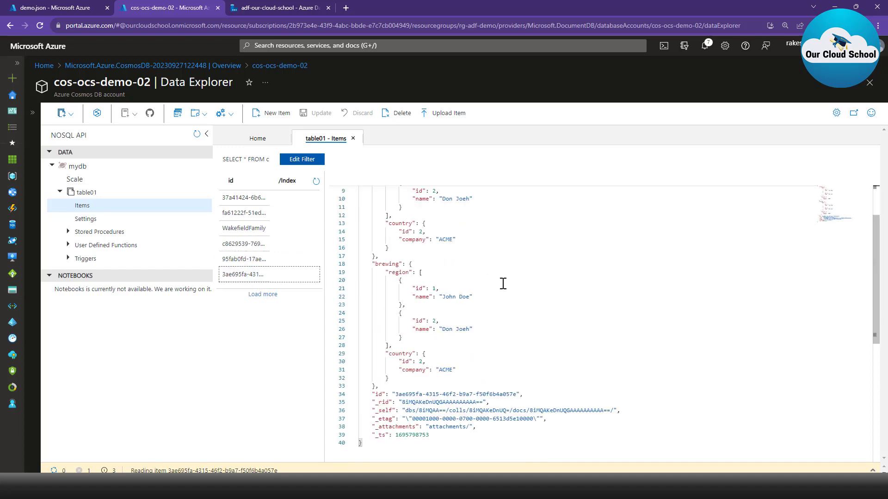
Return to Data Factory, open Copy data1's sink dataset, clear table01 from its container and enable manual editing of that value.
click(298, 7)
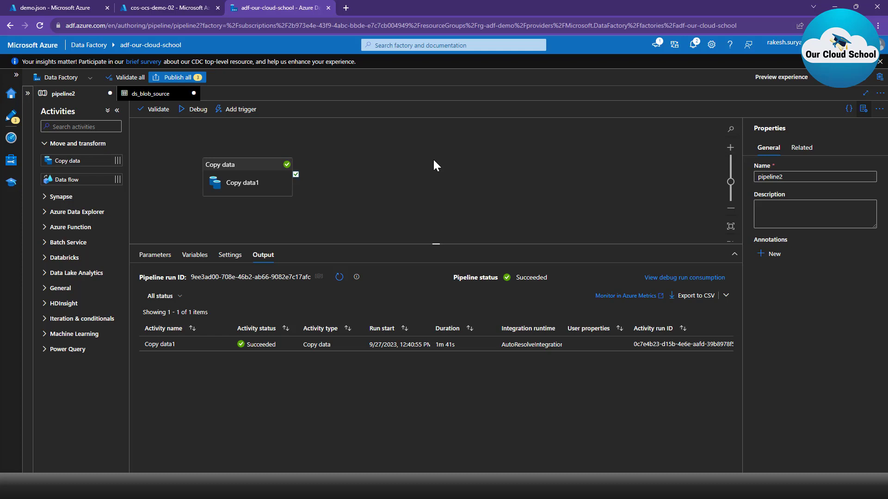
click(264, 183)
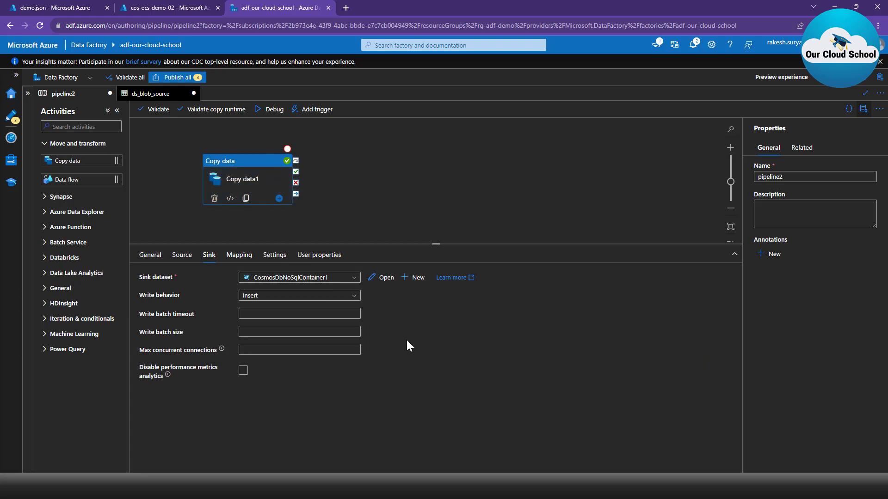
click(385, 279)
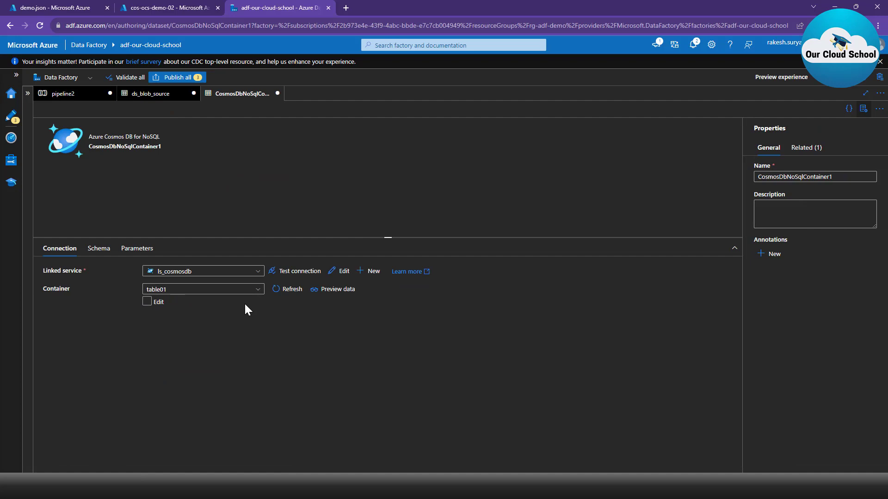
click(167, 302)
click(147, 303)
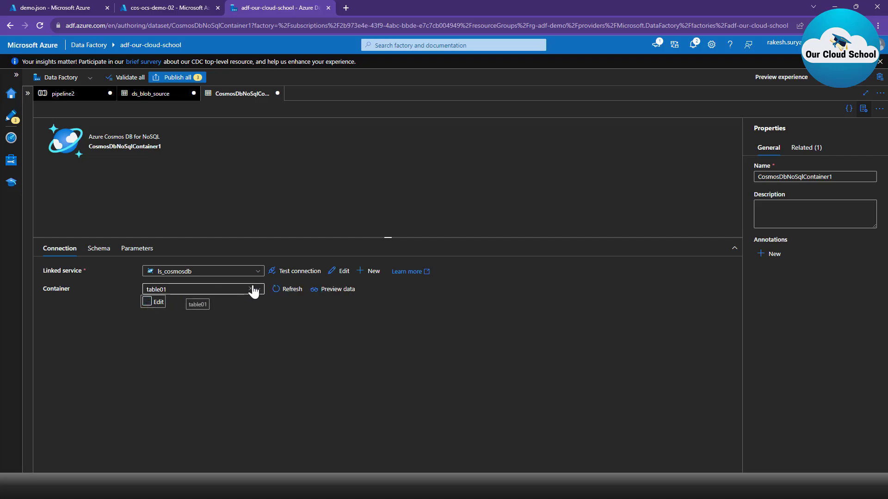
click(250, 289)
click(146, 302)
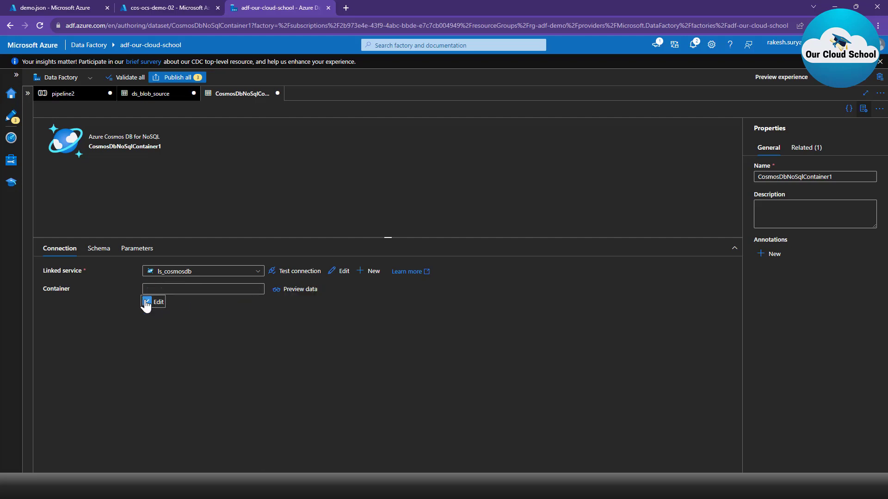
click(192, 290)
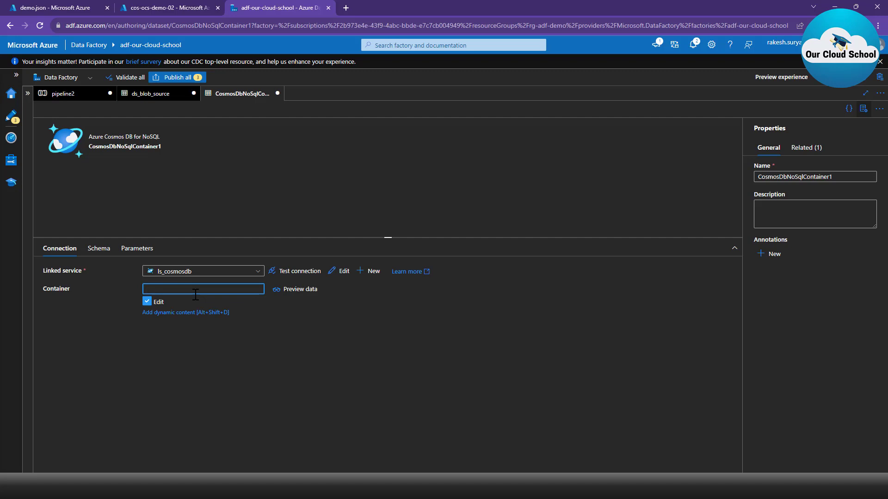
Add a String parameter named ContainerName to the Cosmos DB dataset.
click(138, 250)
click(65, 274)
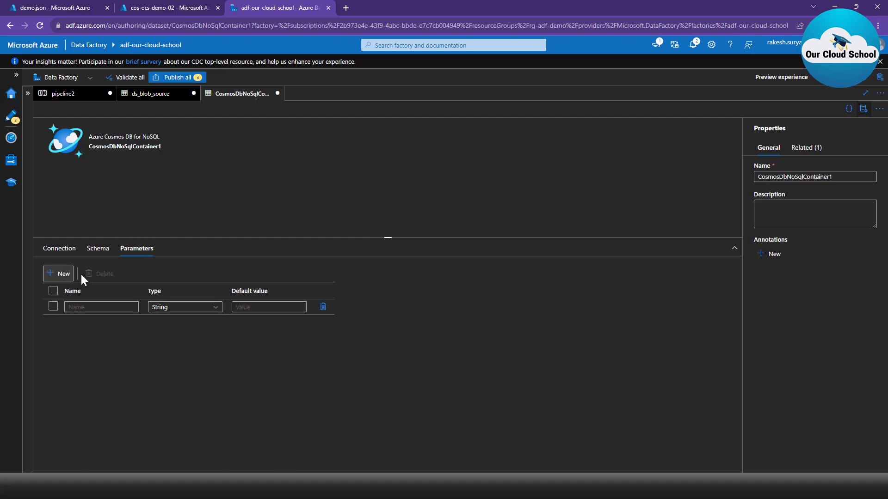
click(126, 304)
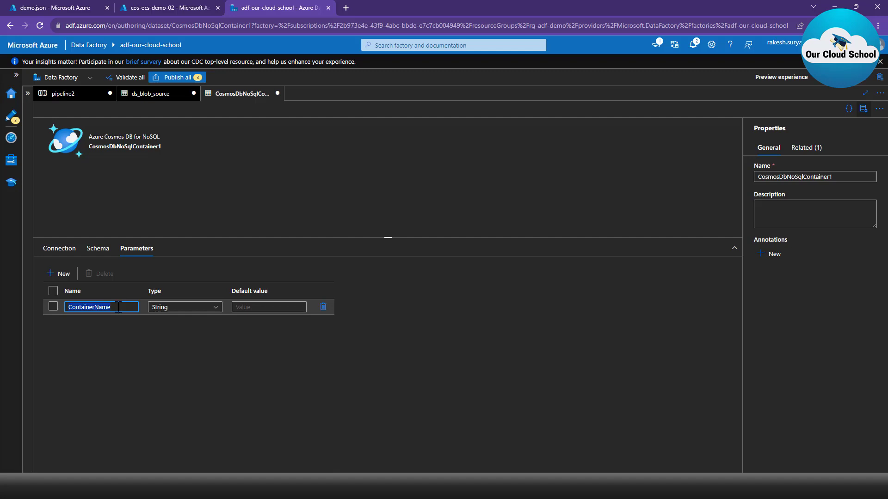
click(59, 248)
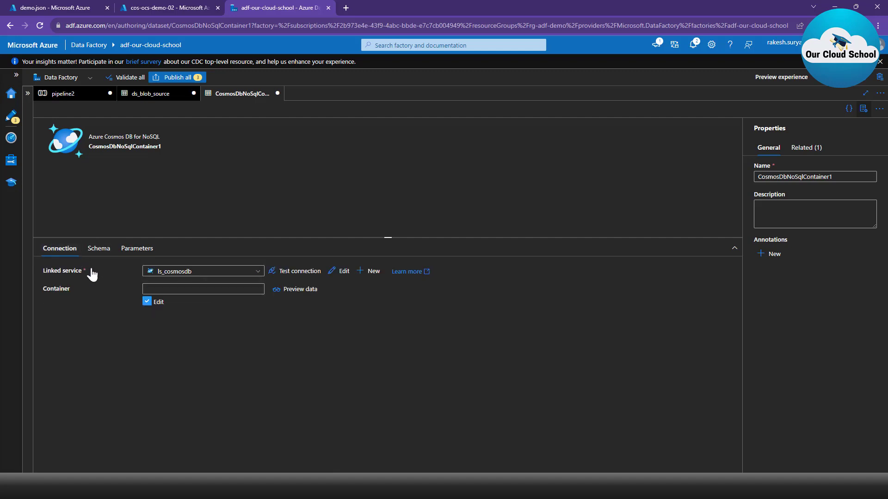
click(171, 288)
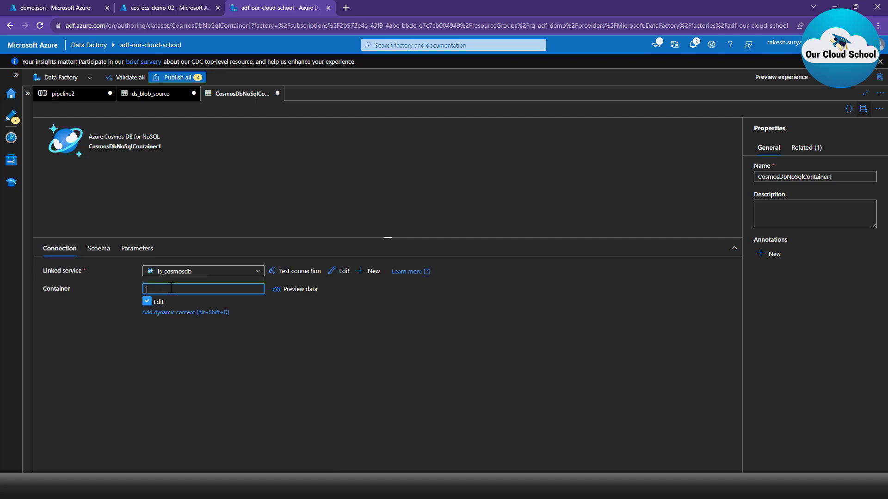
click(170, 315)
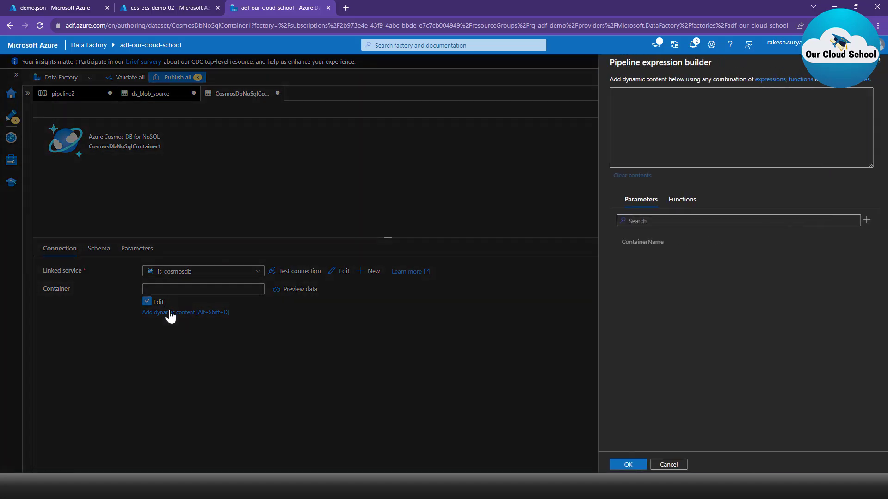
click(639, 245)
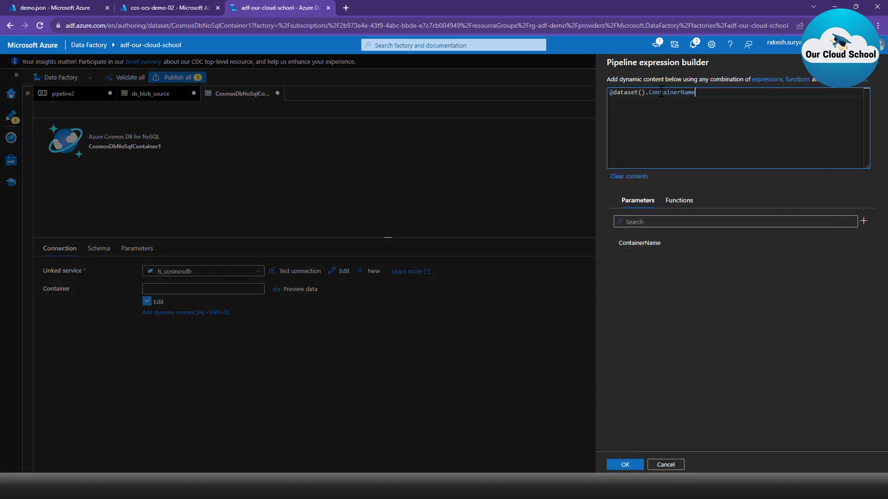
key(ctrl+a)
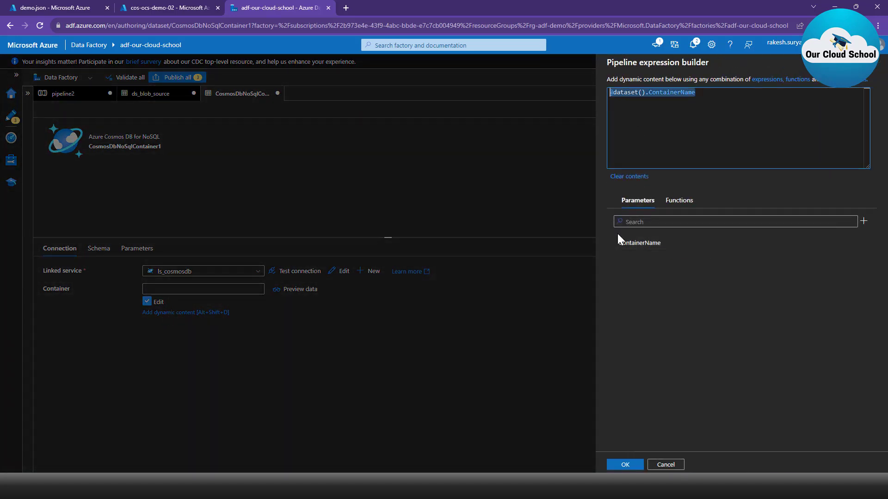
click(632, 466)
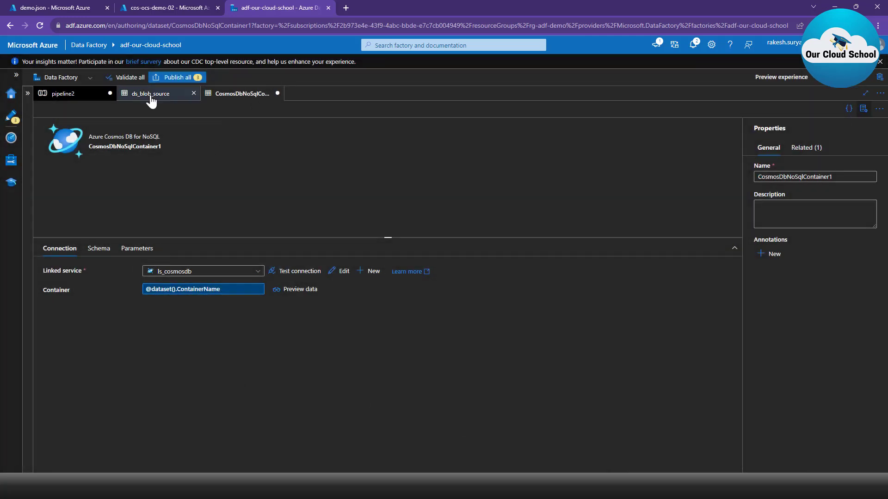
In pipeline2, set the sink's ContainerName dataset property to table01 and validate the pipeline.
click(68, 94)
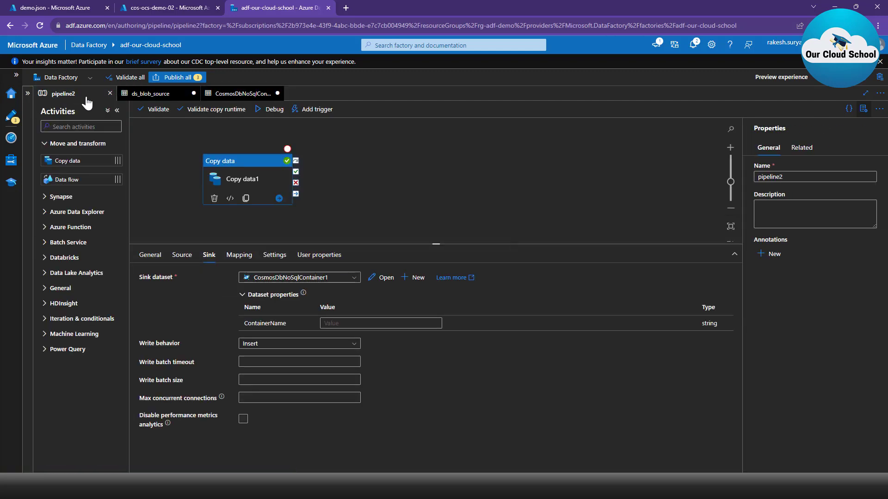
double_click(256, 323)
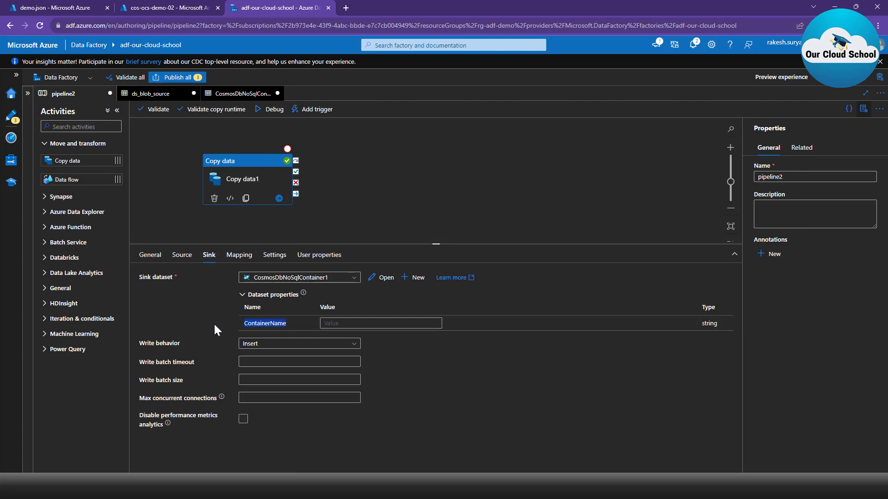
click(335, 323)
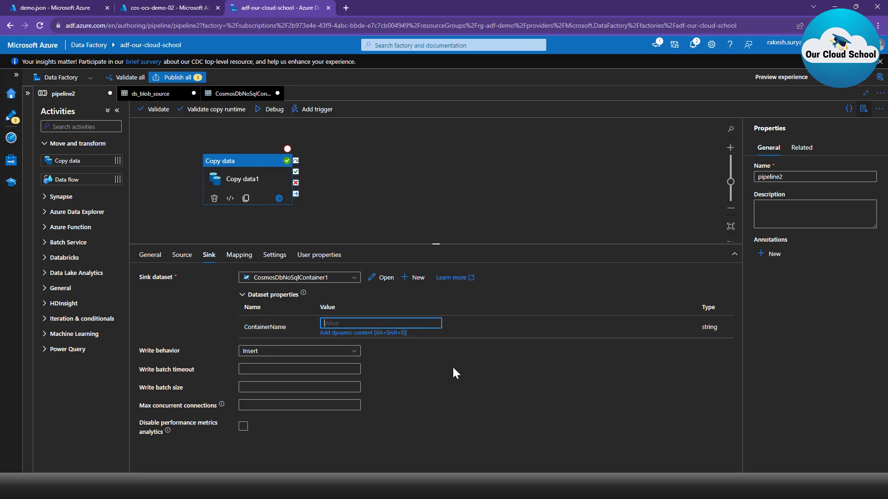
text(table01)
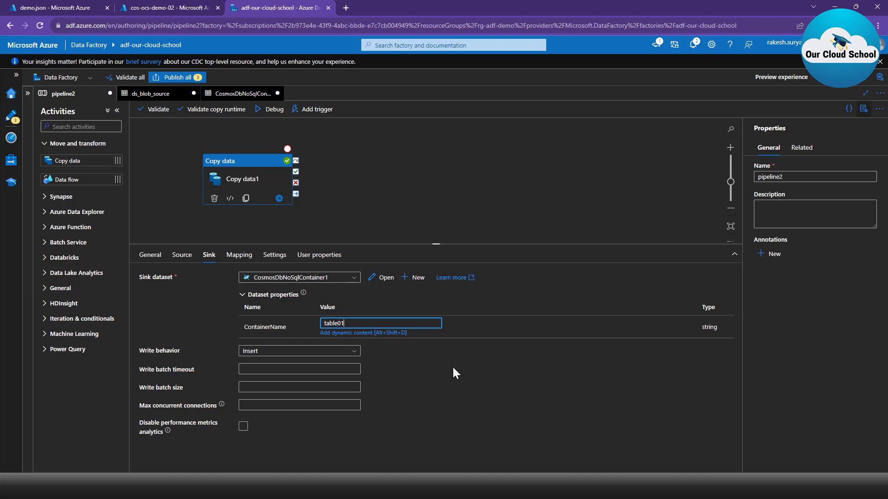
click(158, 109)
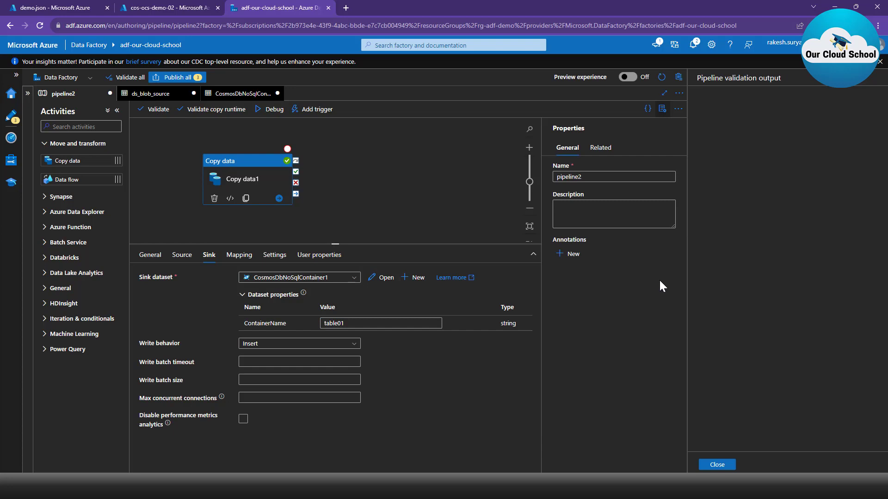
click(718, 465)
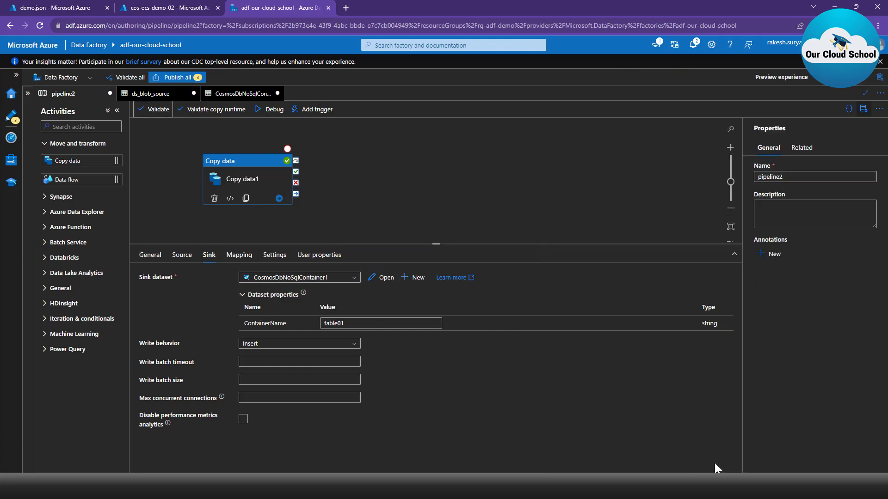
Change the Copy data1 sink's ContainerName property to table02 and validate pipeline2.
click(359, 325)
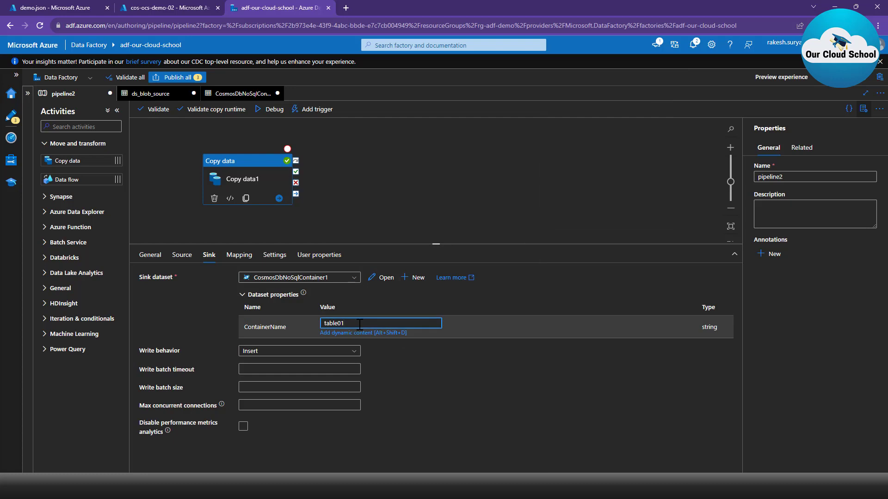
key(BackSpace)
text(2)
click(379, 358)
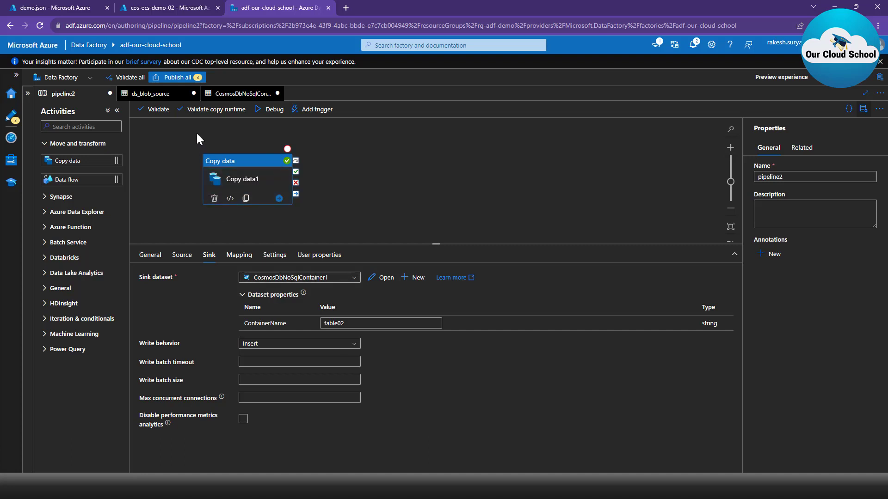
click(157, 111)
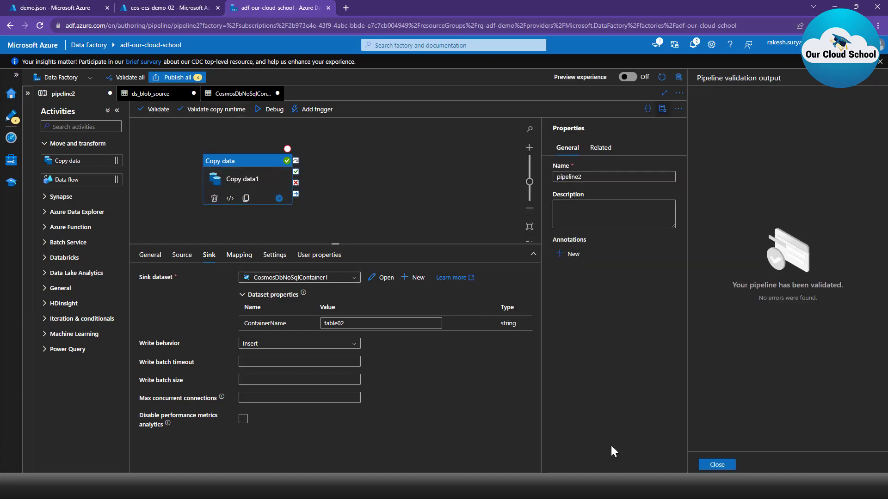
click(717, 464)
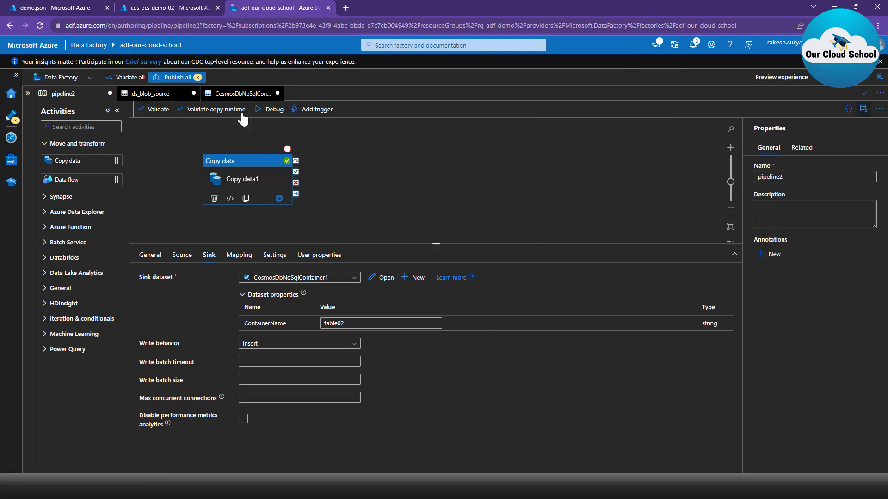
Debug pipeline2 and review the error details of the Copy data1 activity run.
click(272, 110)
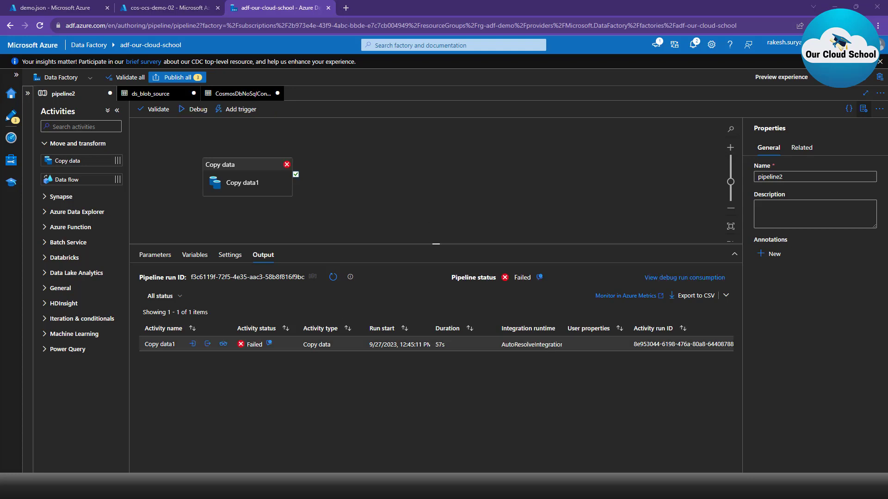
click(269, 344)
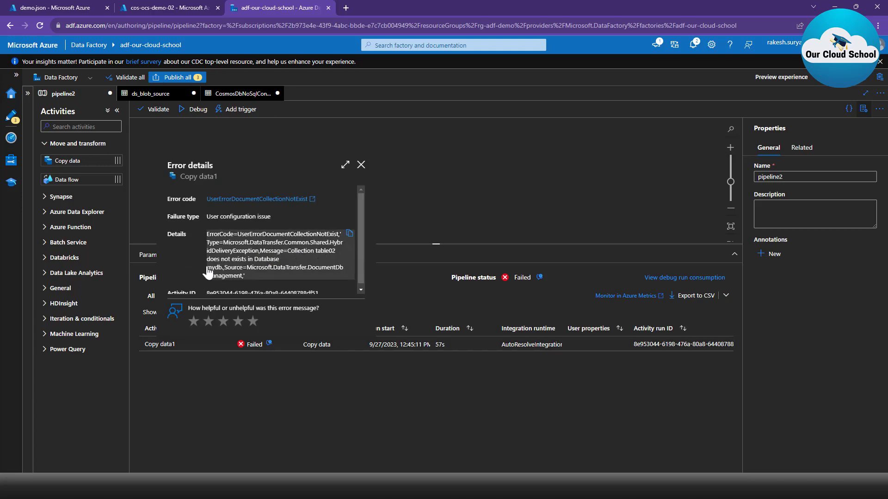
click(363, 165)
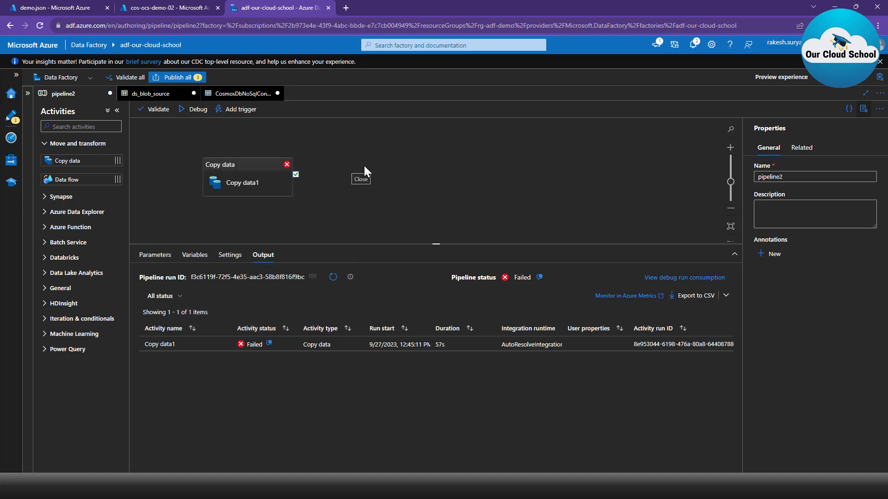
Set Copy data1's sink ContainerName property to table01 and start another debug run of pipeline2.
click(220, 95)
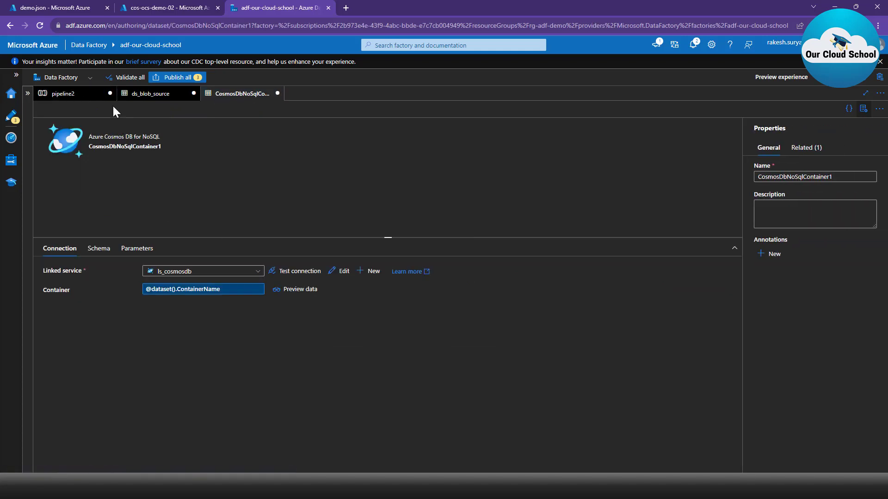
click(89, 96)
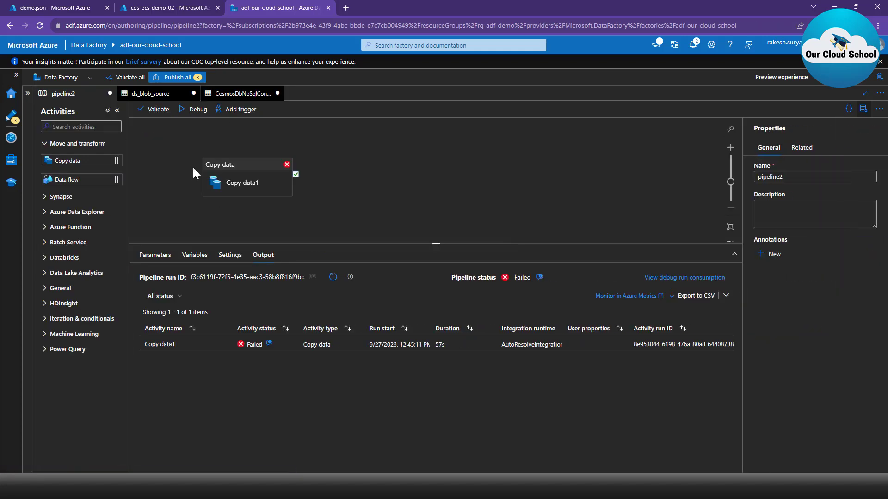
click(248, 183)
click(341, 323)
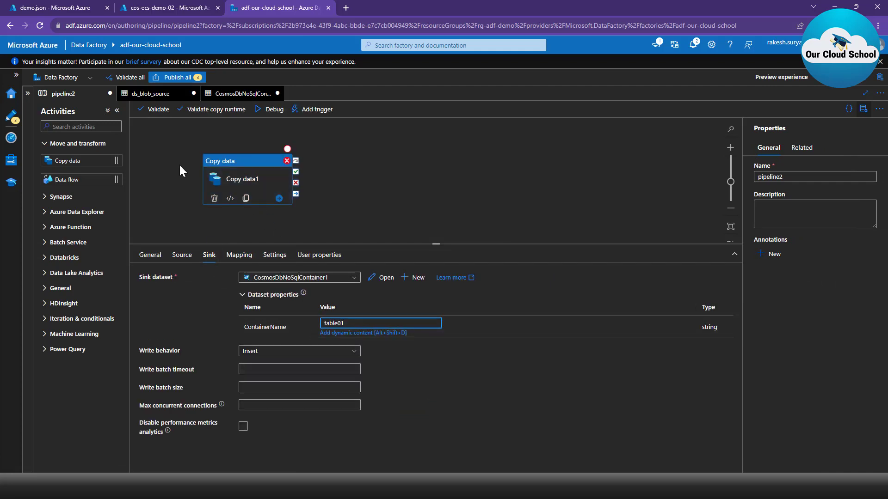
click(250, 134)
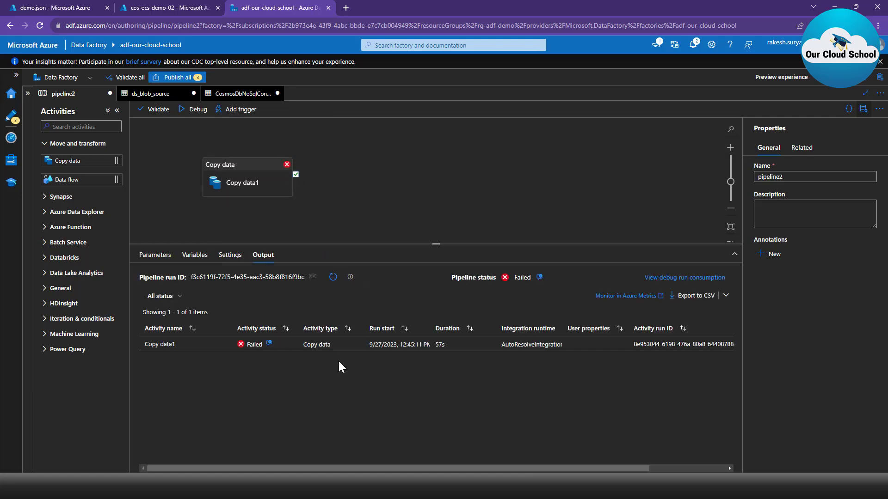
click(234, 183)
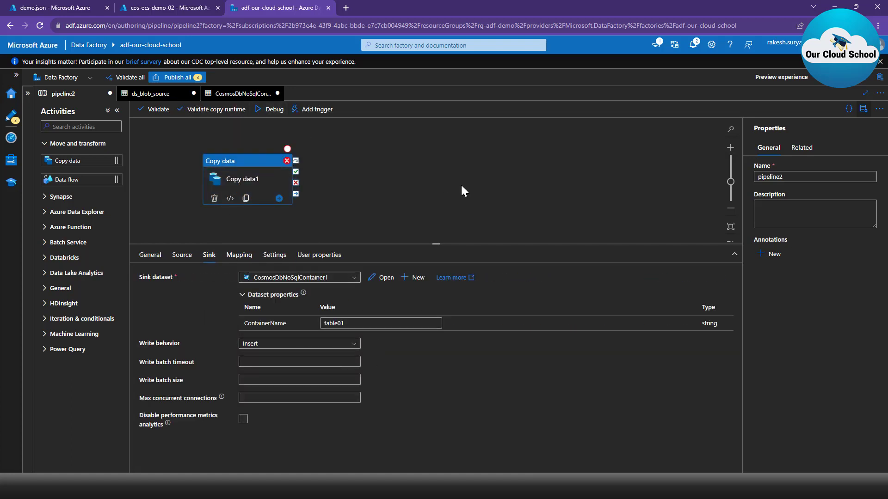
click(272, 110)
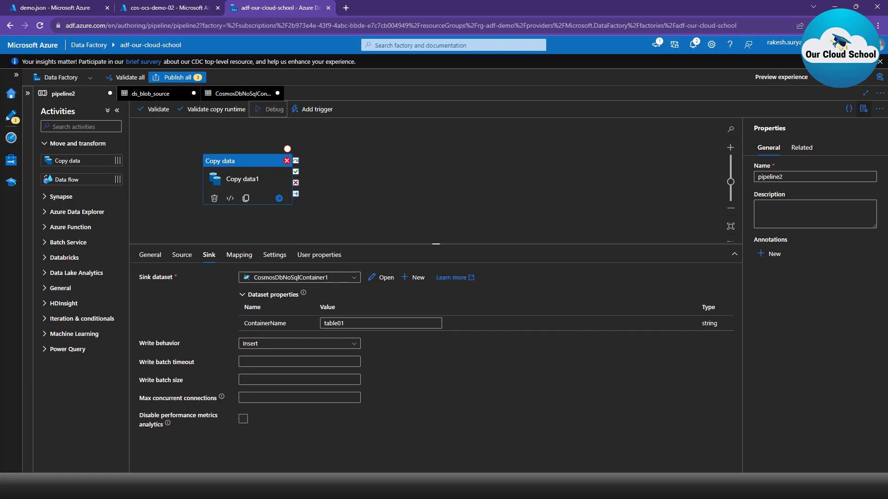